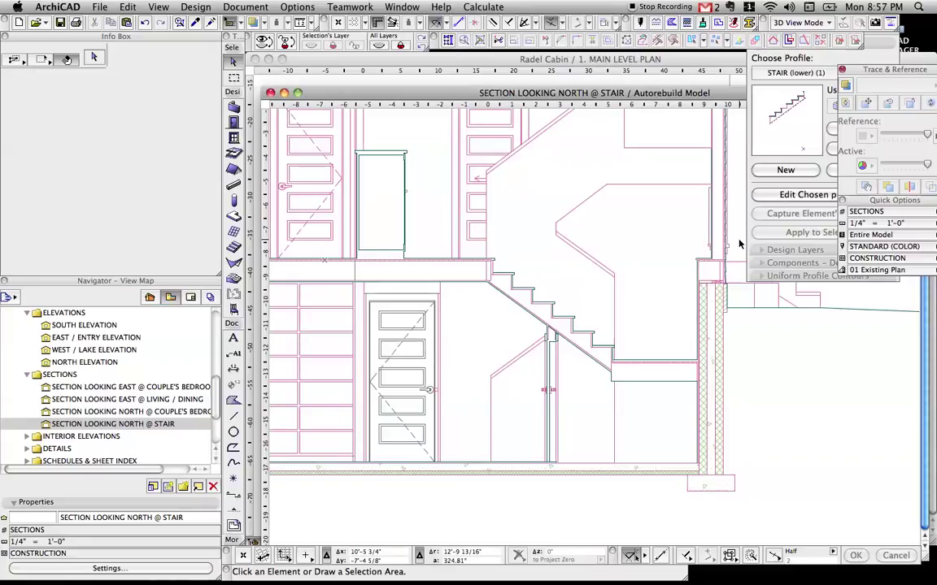
- Examine the lower stair profile in the section and the red riser and tread layout linework beyond the story levels
scroll(642, 305, up, 1)
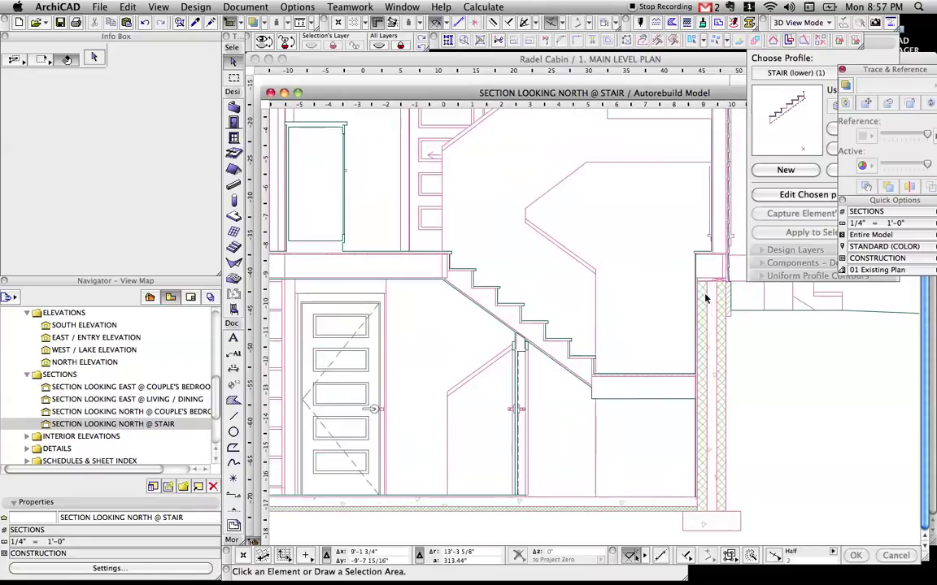
scroll(539, 324, up, 1)
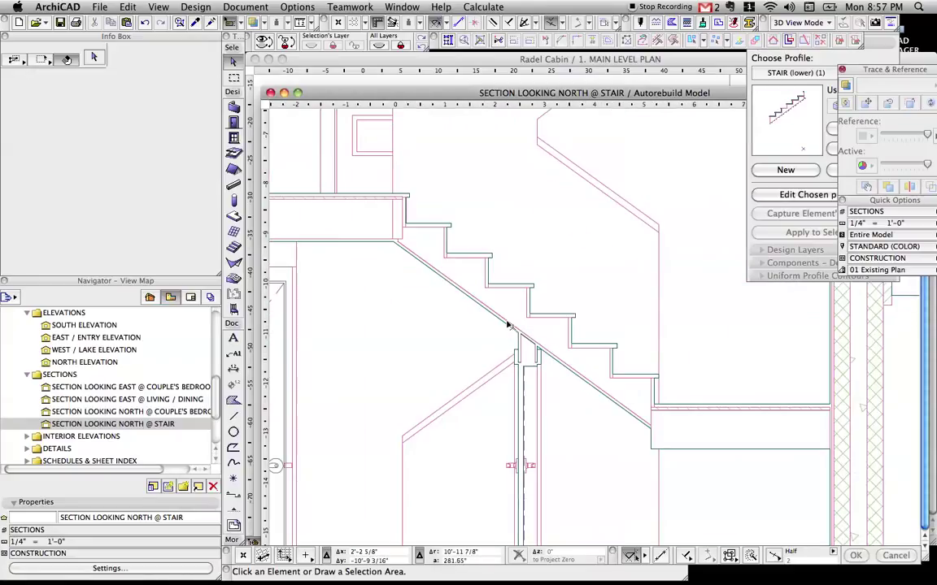
click(479, 271)
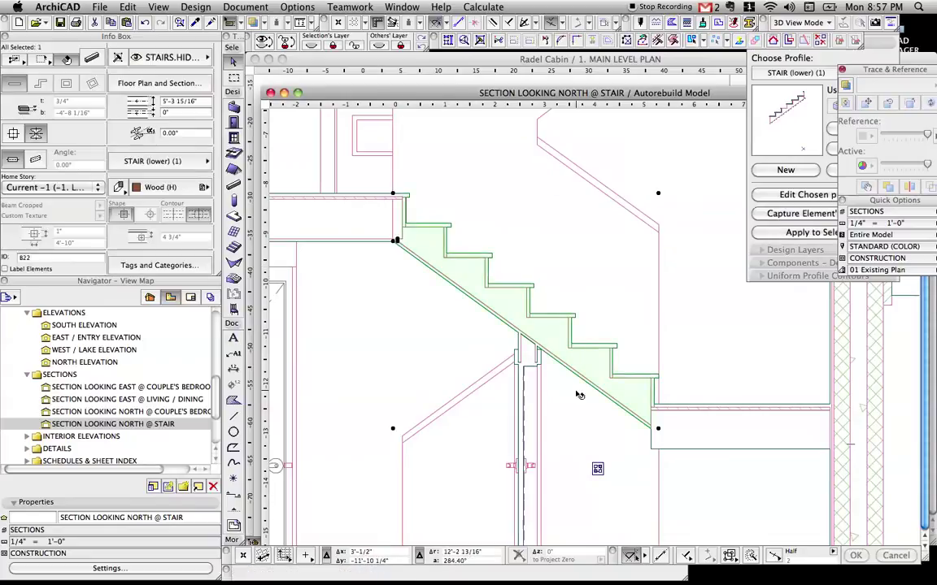
click(452, 334)
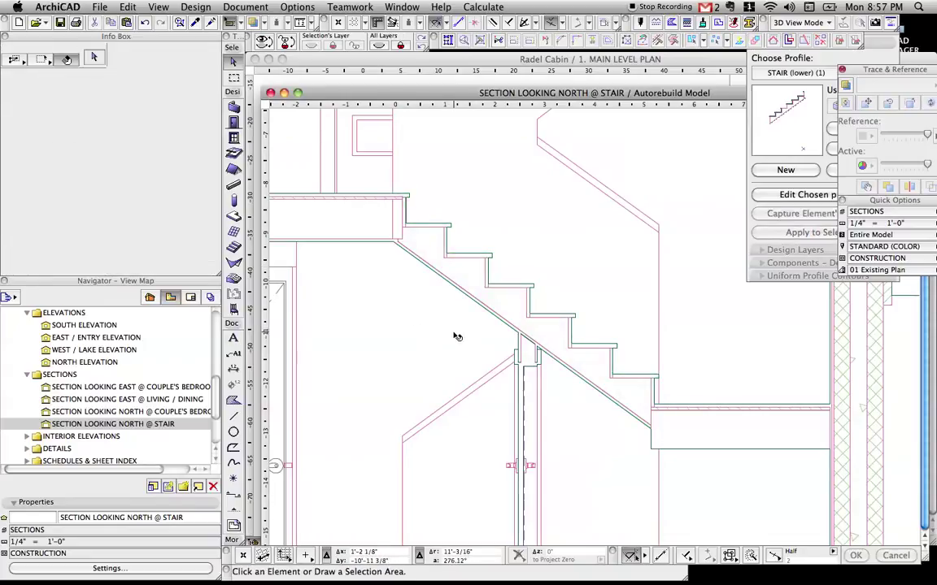
scroll(460, 336, down, 5)
middle_drag(461, 339, 648, 331)
scroll(508, 364, down, 1)
middle_drag(508, 366, 724, 353)
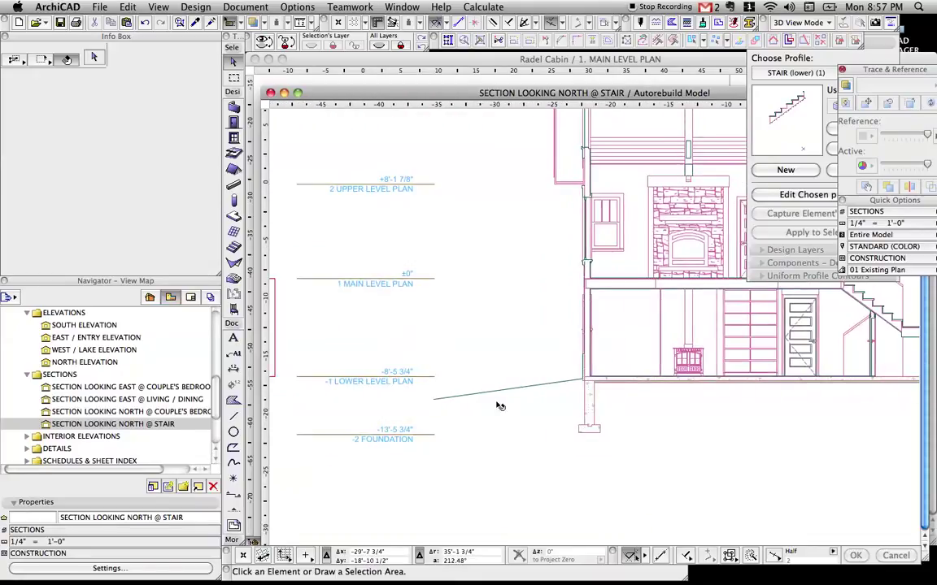
middle_drag(431, 369, 552, 347)
scroll(544, 348, up, 3)
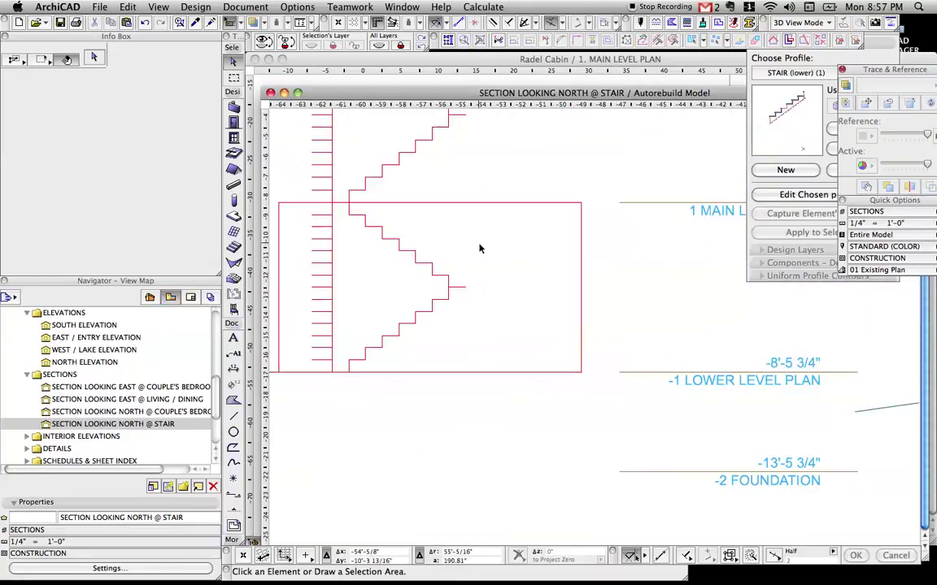
scroll(476, 227, down, 1)
middle_drag(420, 166, 473, 218)
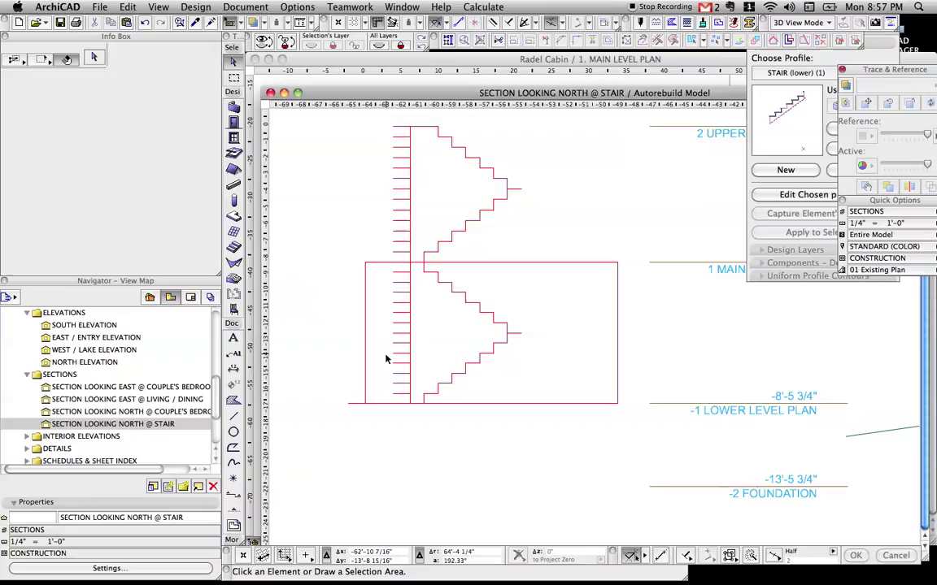
- Multiply the short tick line at the layout rectangle's lower corner vertically as 15 distributed copies up to the rectangle's upper edge
scroll(362, 407, up, 2)
click(363, 395)
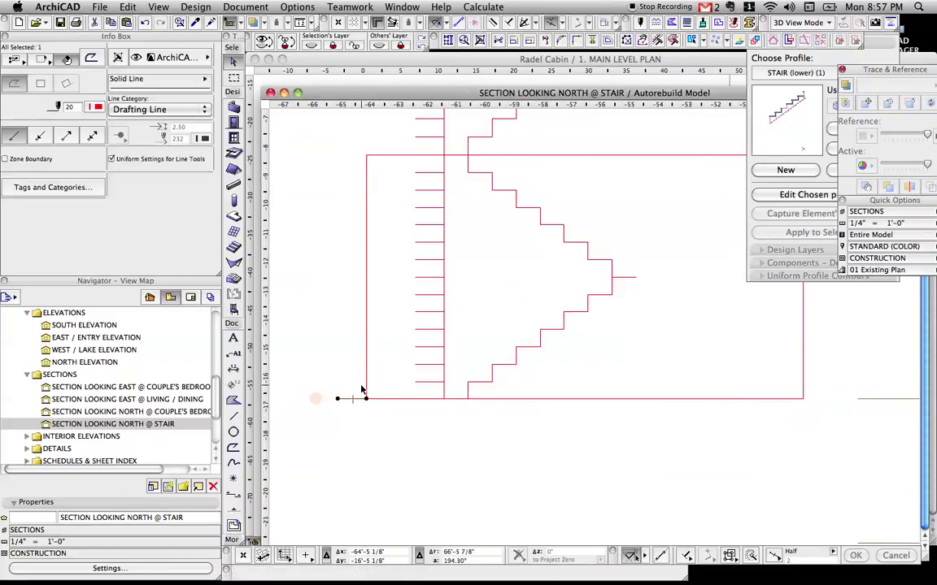
middle_drag(361, 386, 405, 400)
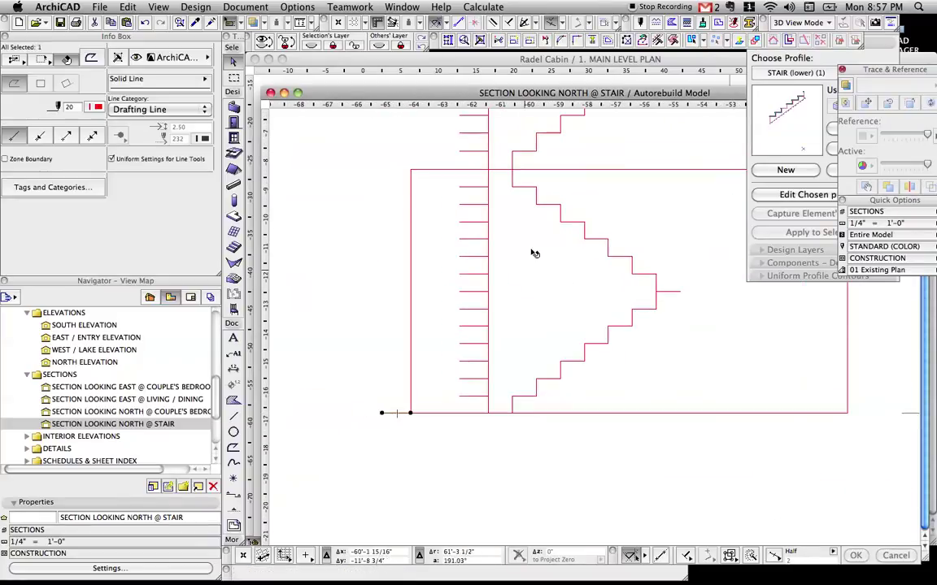
click(404, 414)
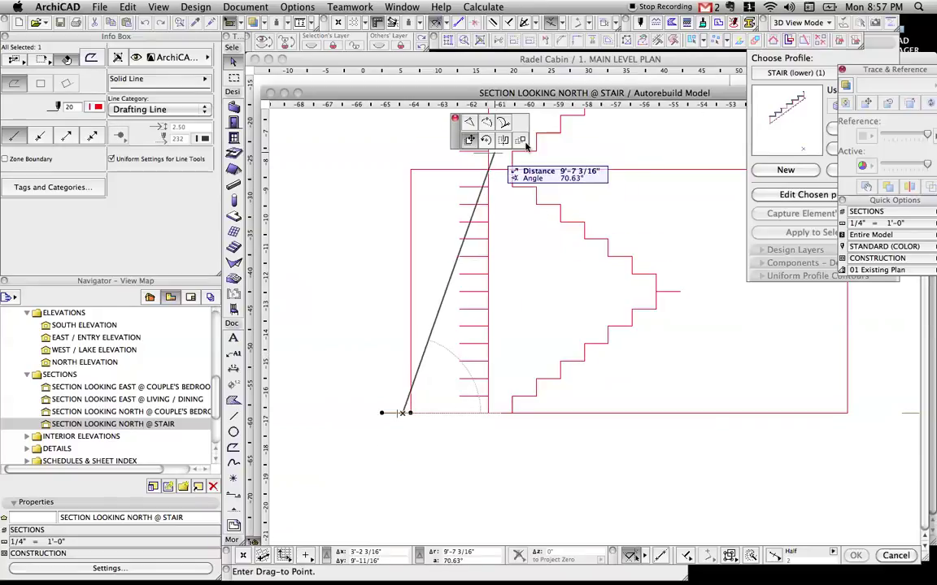
click(519, 140)
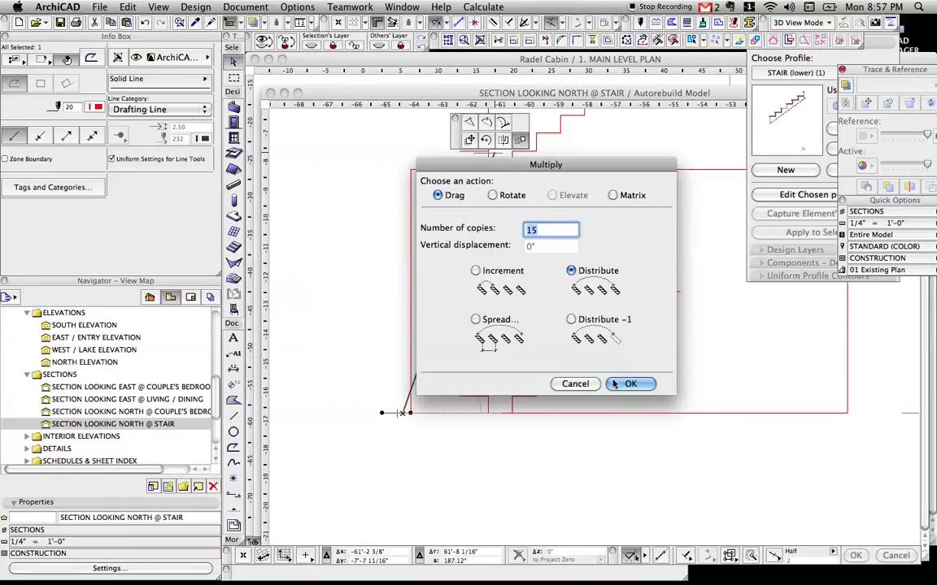
click(622, 384)
click(401, 413)
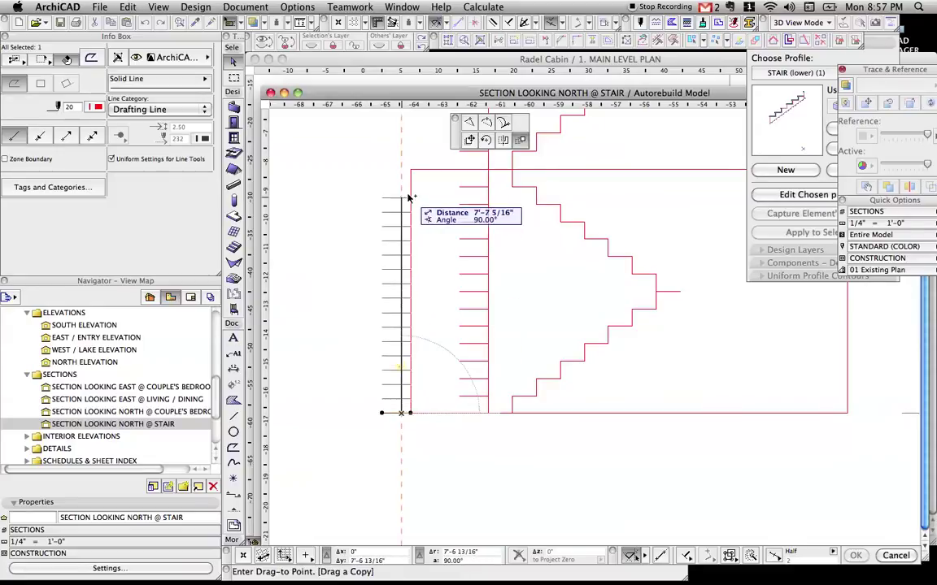
click(413, 174)
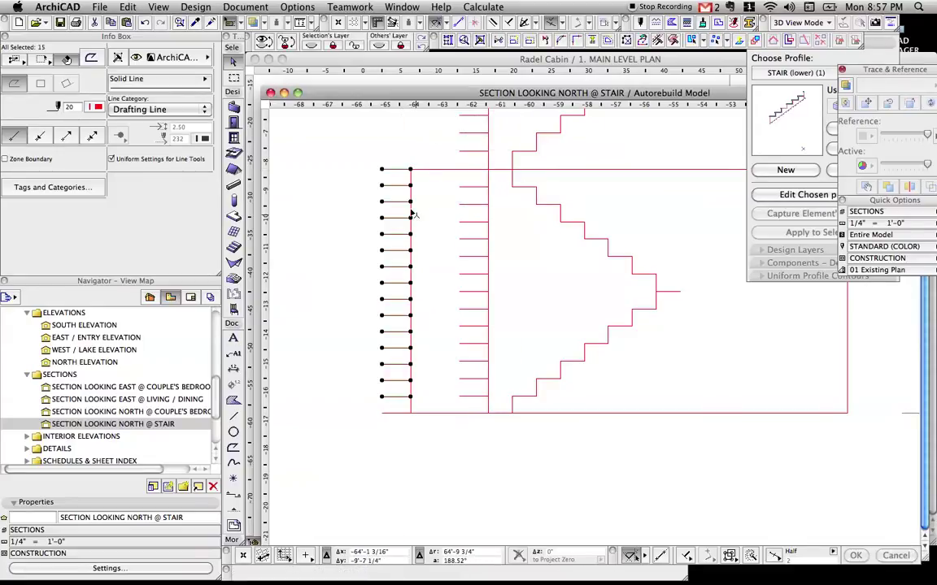
key(Escape)
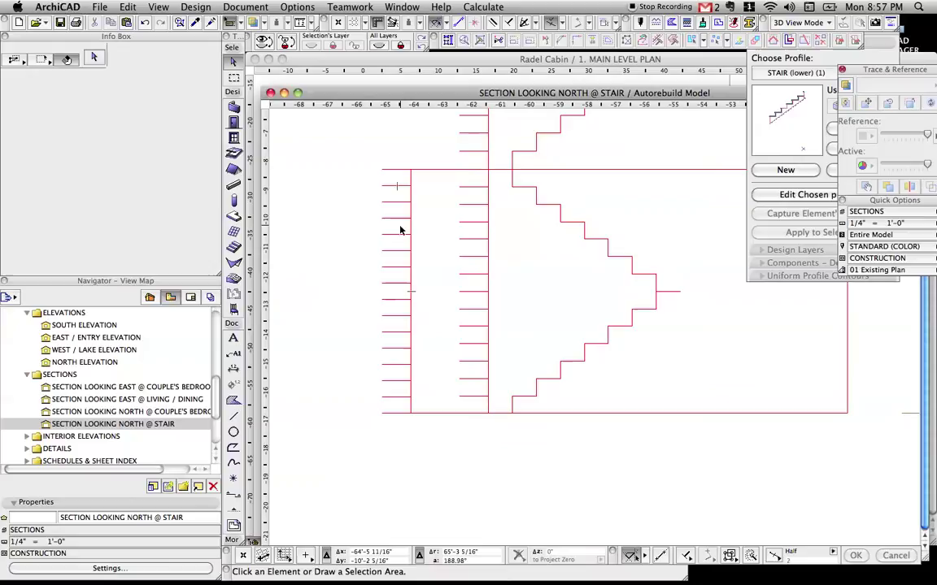
- Measure the vertical spacing between the top two riser tick lines
key(m)
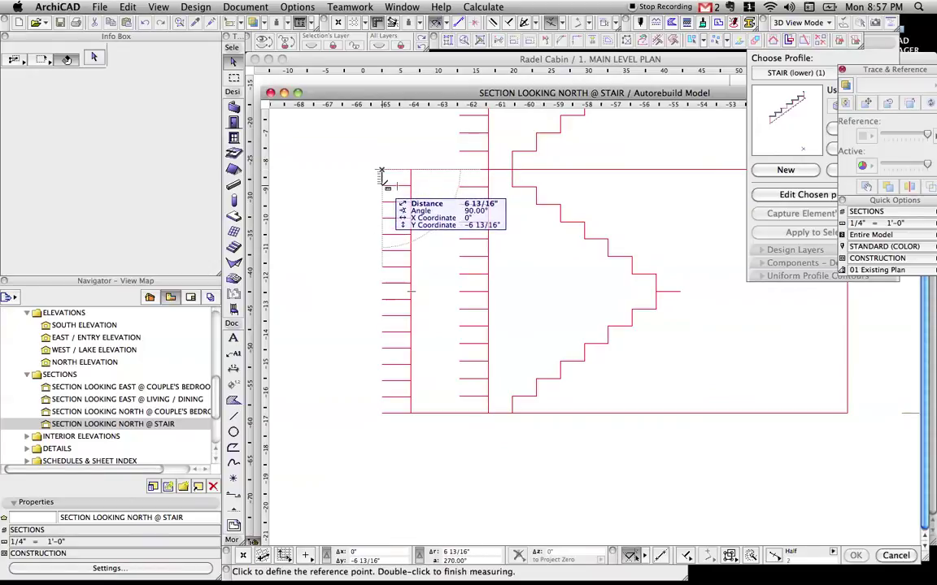
click(382, 185)
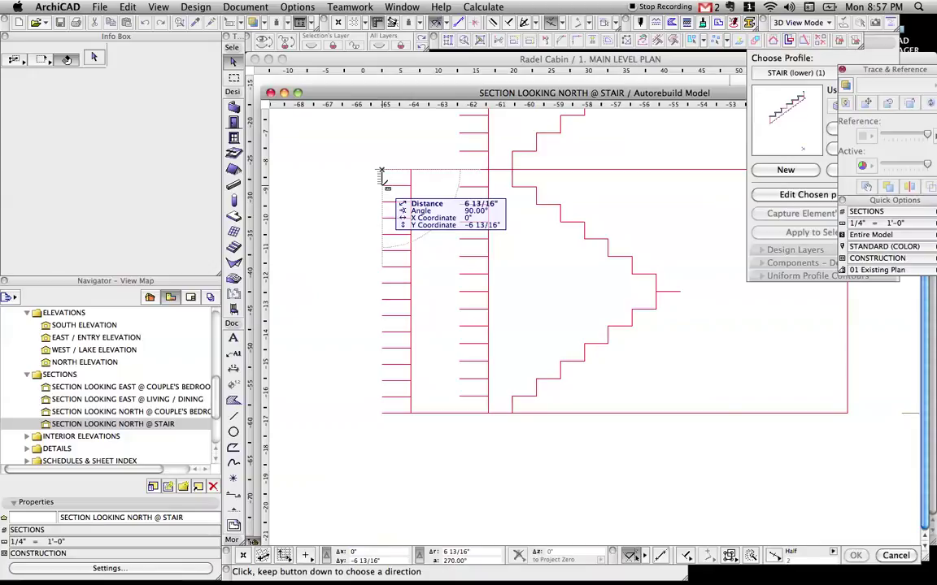
key(Escape)
- Delete the second riser tick line from the top and distribute the remaining tick lines evenly along Y
click(390, 187)
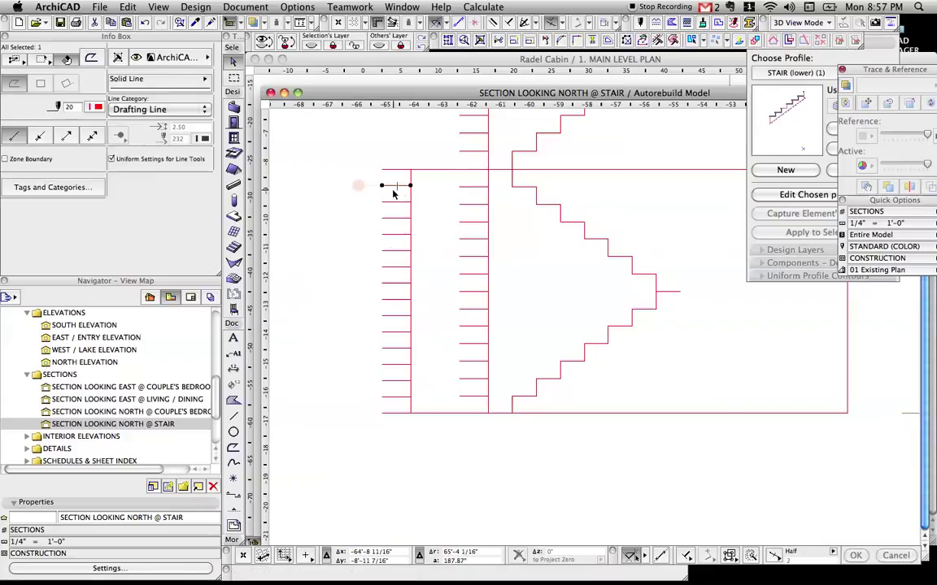
key(Delete)
drag(396, 166, 370, 416)
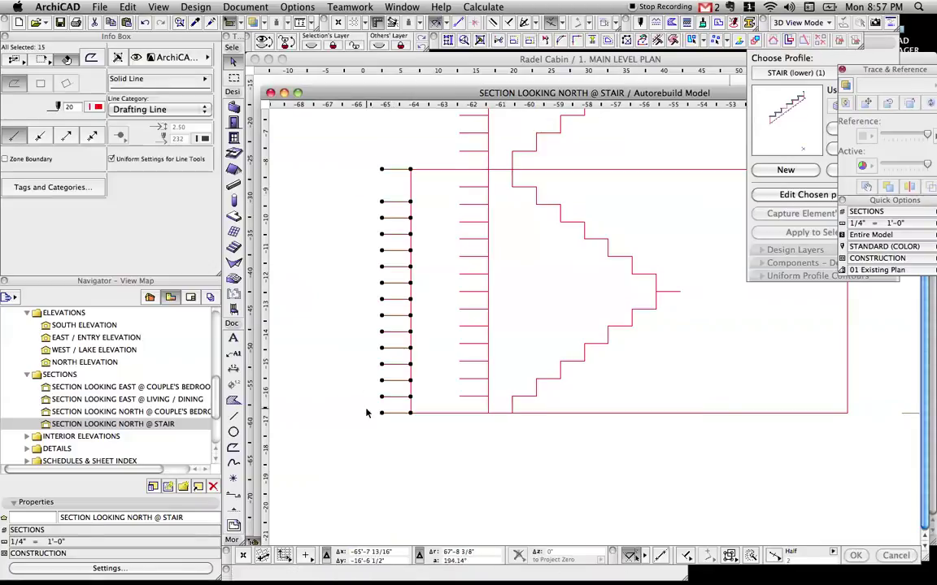
click(135, 6)
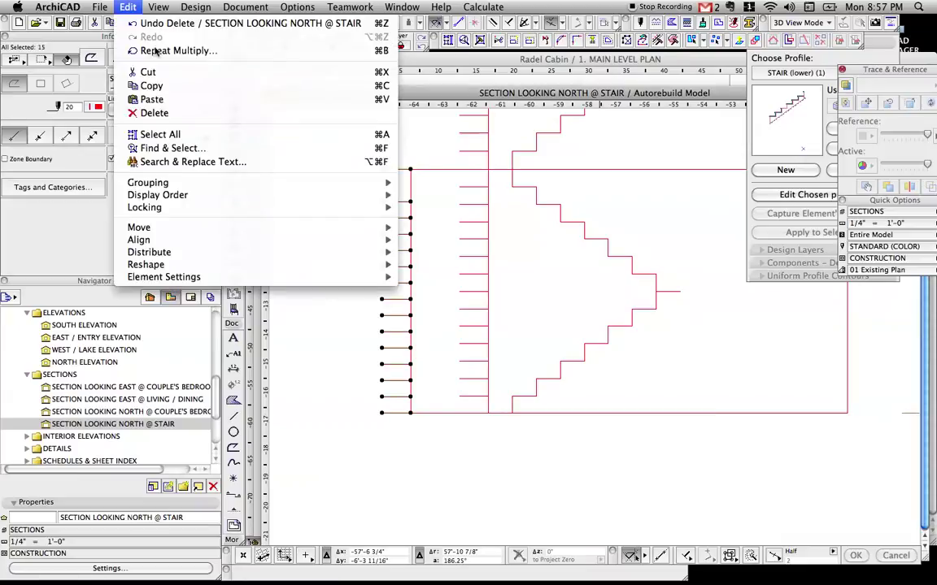
mouse_move(162, 257)
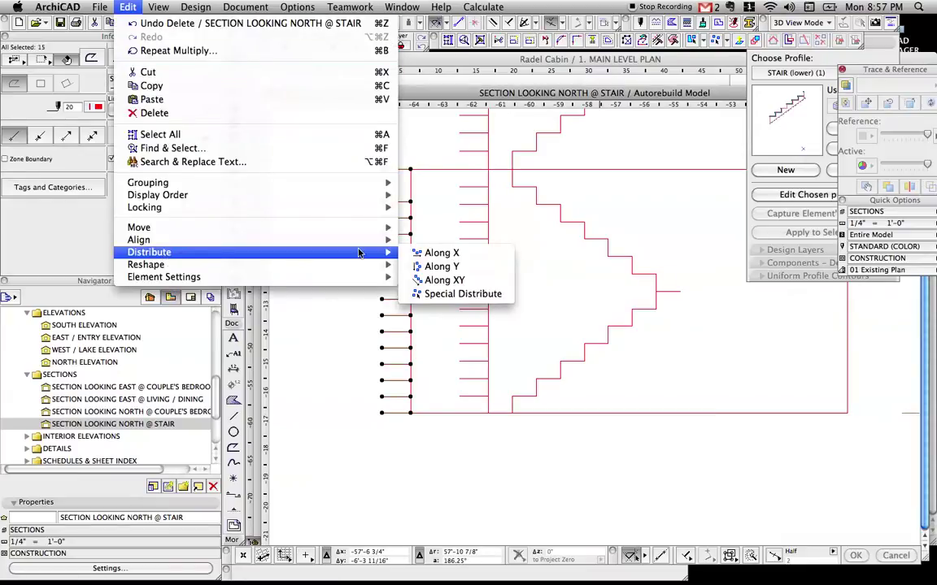
click(442, 267)
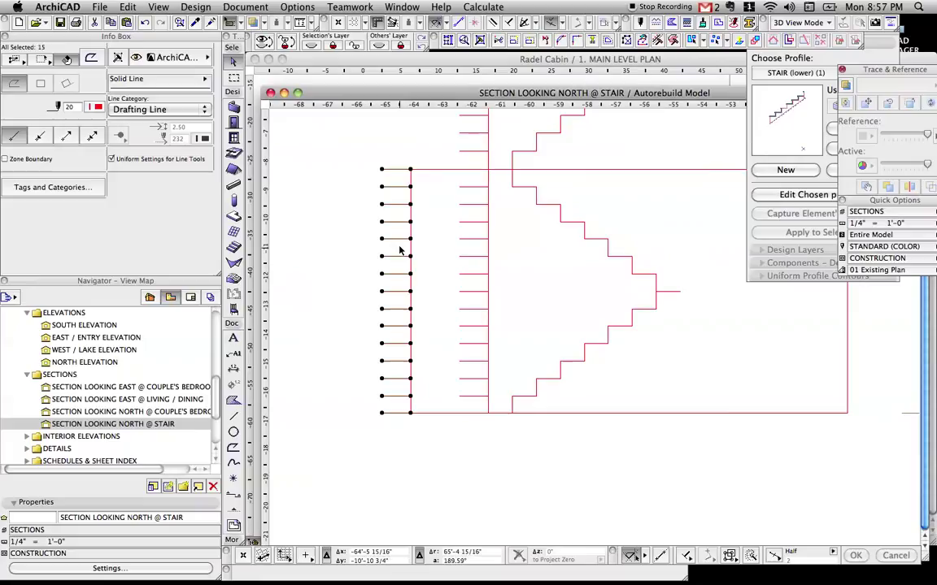
- Set the origin at the outer end of the top tick line and check the redistributed spacing to the line below
click(383, 170)
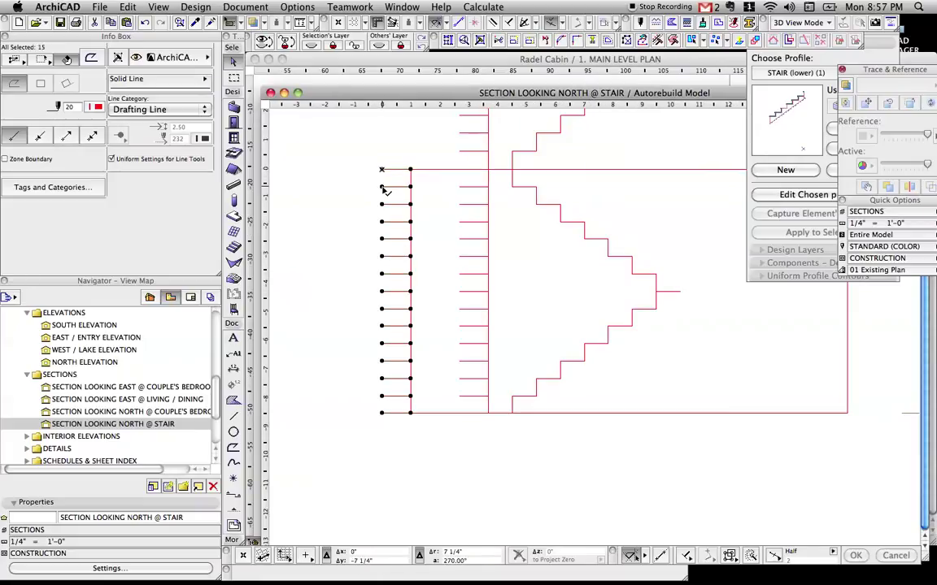
key(Escape)
key(m)
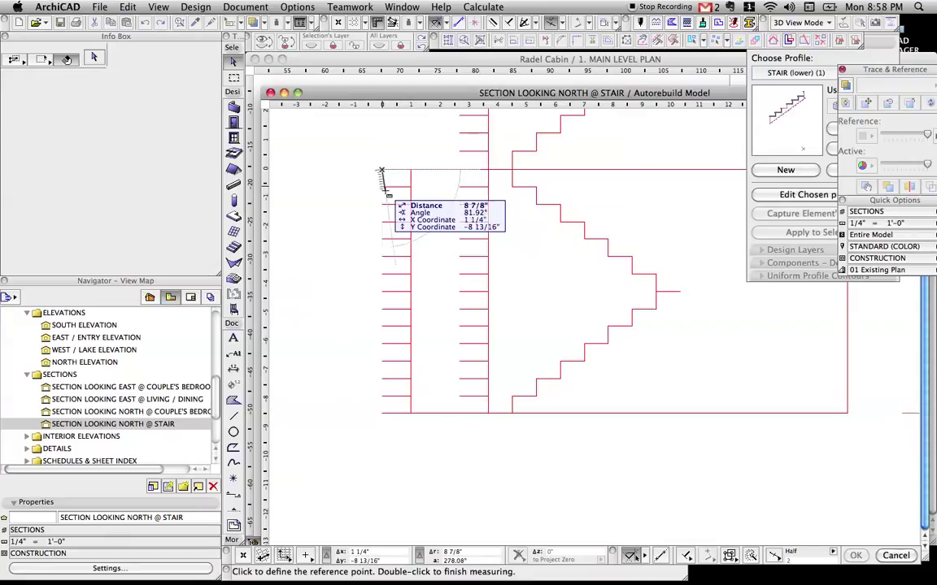
key(Escape)
- Draw a step polyline with the tick lines' settings: a 10" tread from the top line's outer end, plus a riser down to the next line
middle_drag(390, 192, 376, 172)
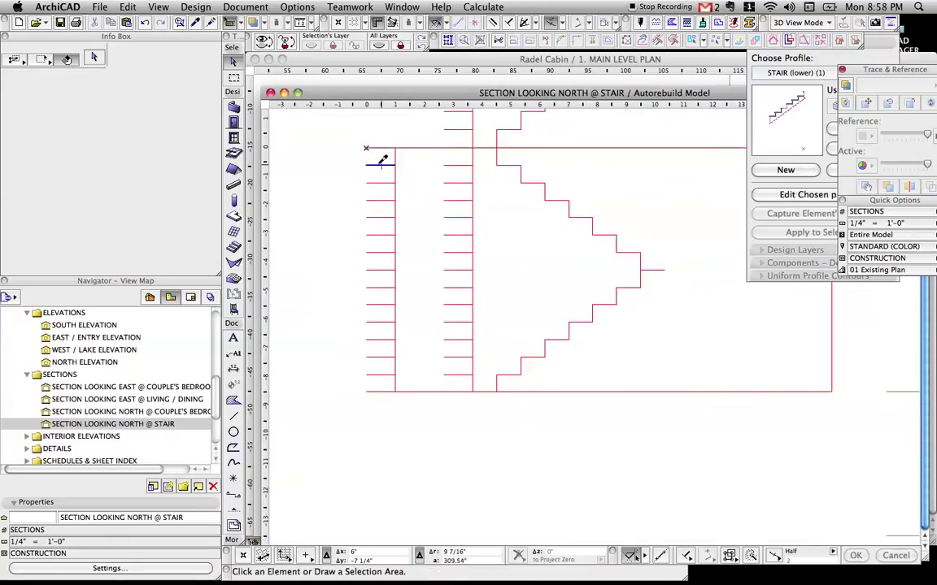
alt+click(381, 166)
click(366, 149)
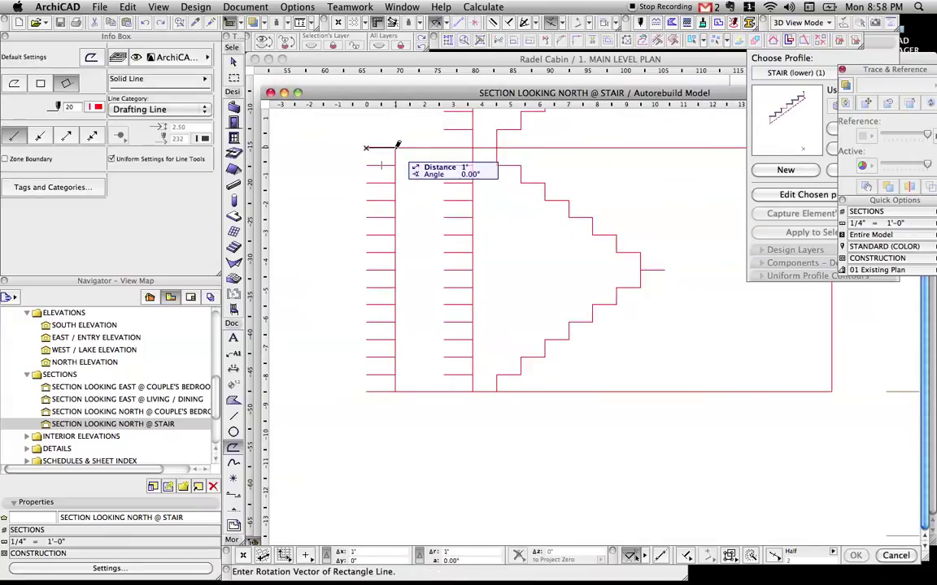
text(10)
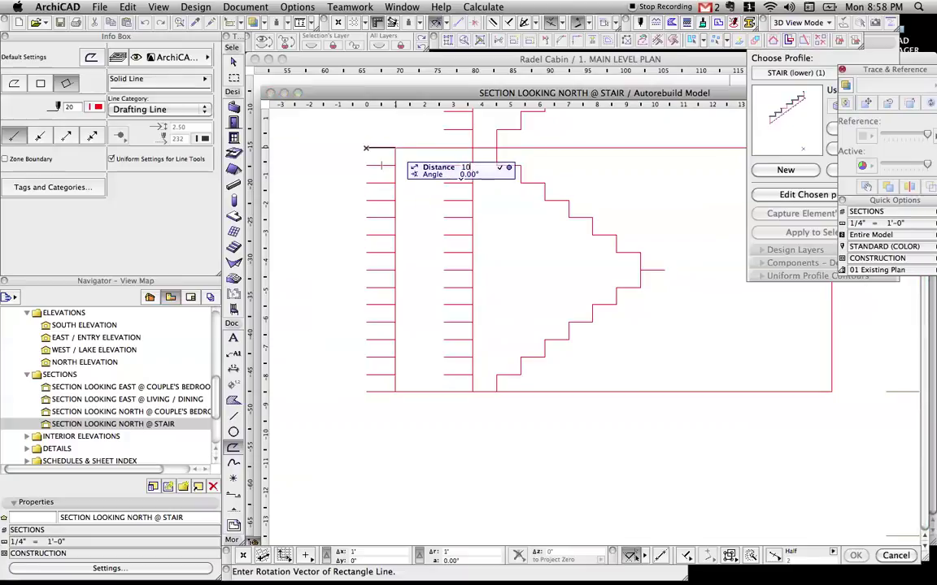
text(")
key(Return)
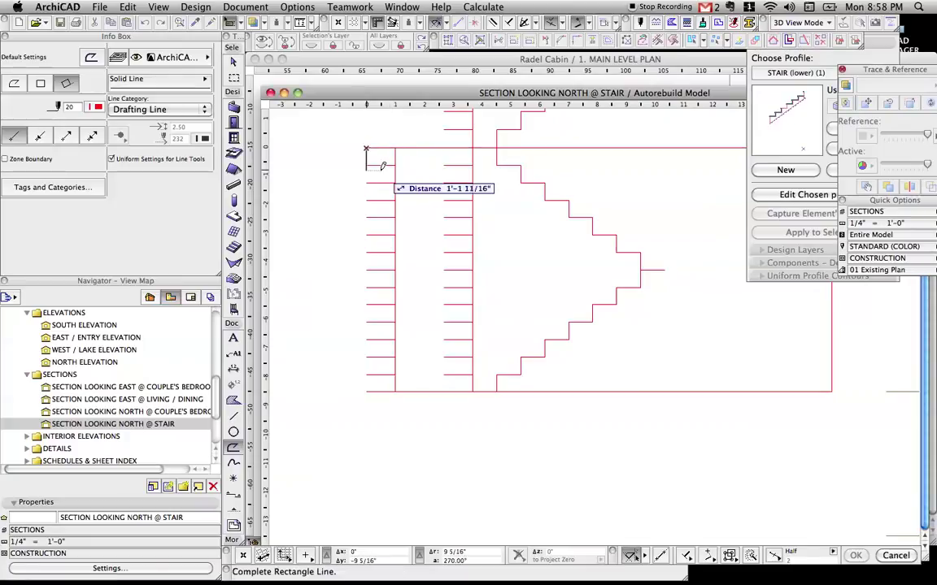
text(g)
text(1)
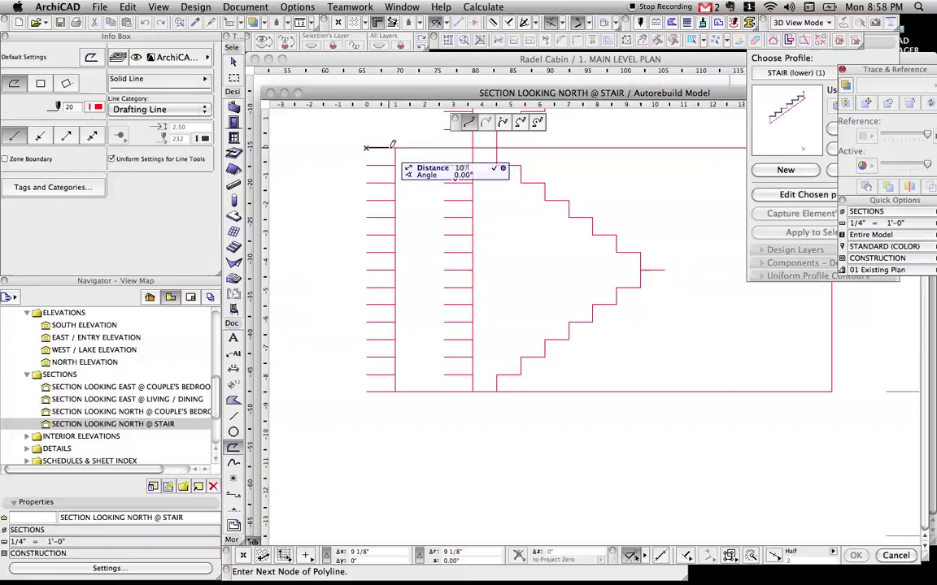
text(0)
key(Return)
double_click(388, 153)
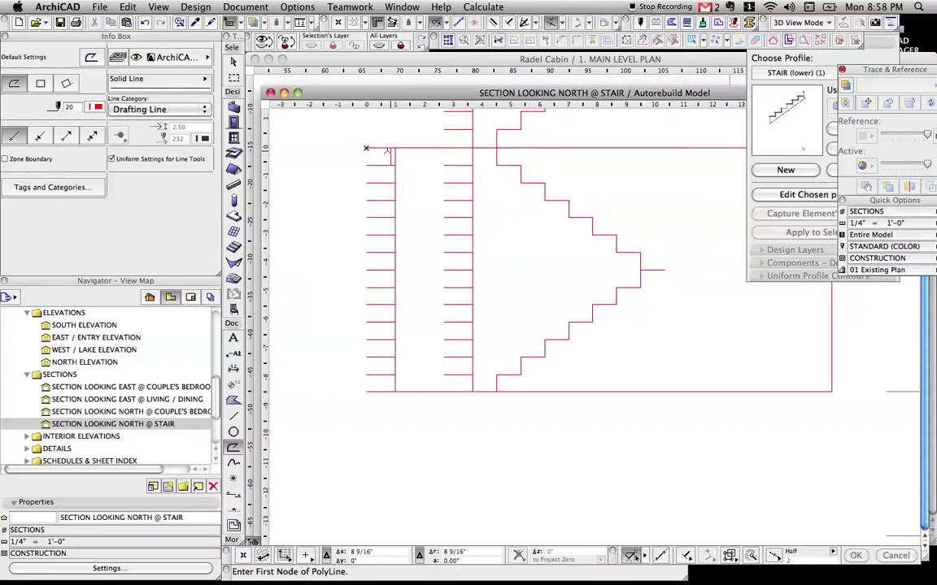
key(w)
click(366, 148)
key(Escape)
click(365, 148)
drag(365, 148, 486, 165)
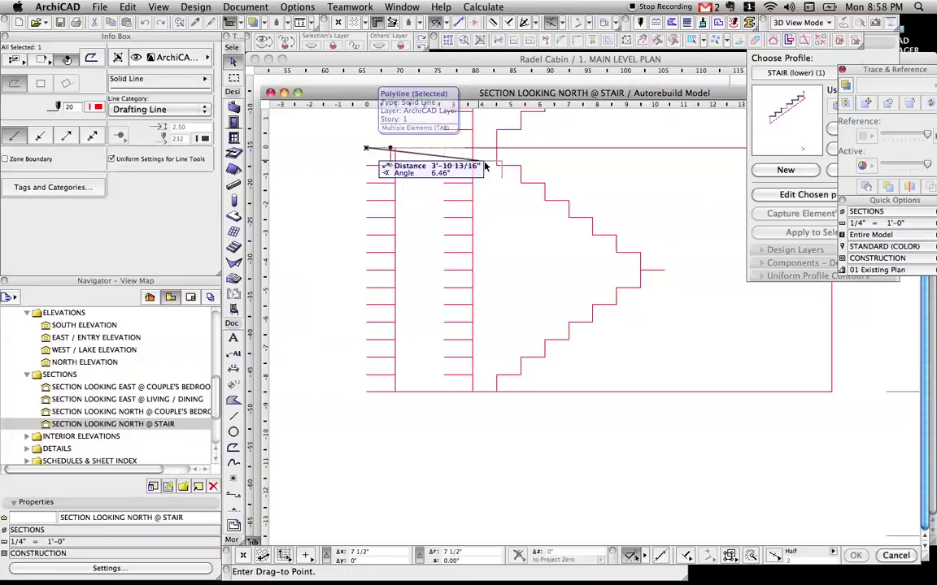
middle_drag(498, 167, 416, 168)
scroll(417, 167, down, 1)
scroll(414, 167, up, 3)
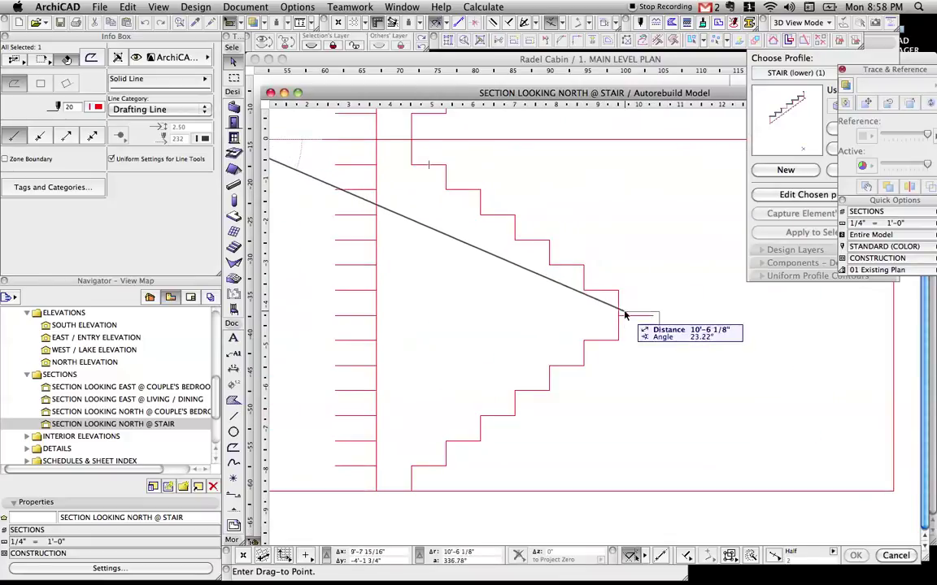
key(Escape)
key(Escape)
- Draw a thin rotated-rectangle cover fill along the full tread line of the top descending step as its tread board
key(f)
scroll(405, 165, up, 1)
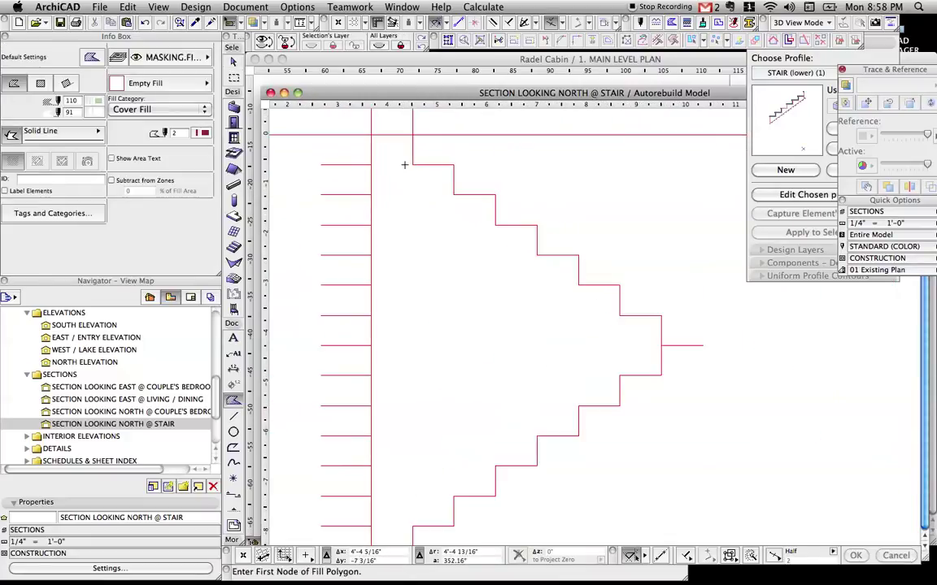
click(412, 164)
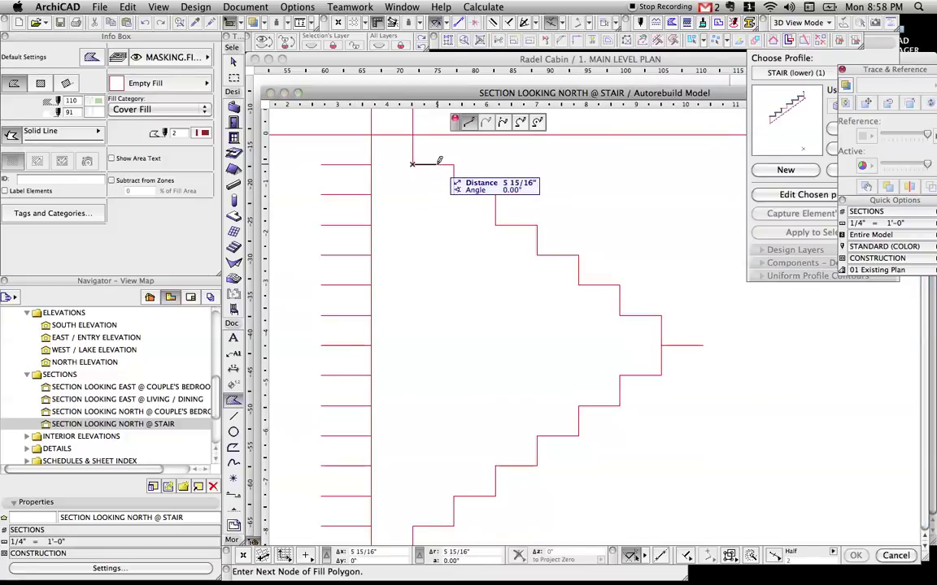
key(g)
key(g)
click(454, 165)
key(Tab)
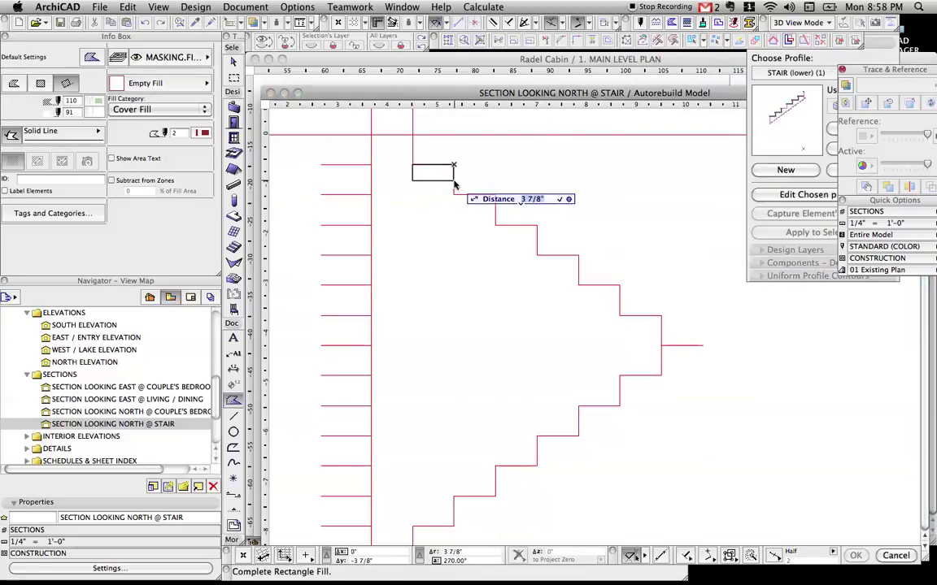
key(Escape)
key(Escape)
scroll(459, 167, up, 2)
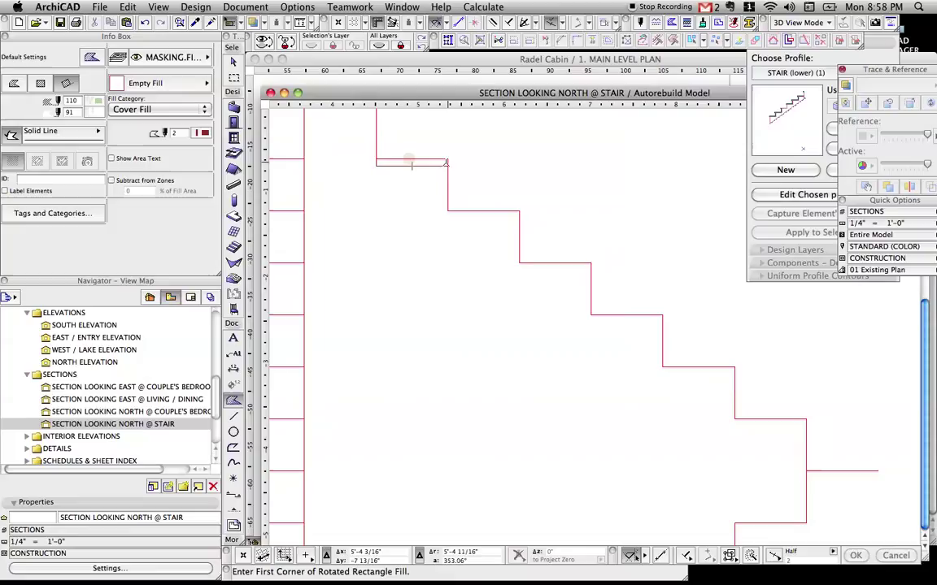
- Draw a 3/4" thick rotated-rectangle riser fill from under the top tread's outer end down to the next tread line
click(375, 161)
click(439, 163)
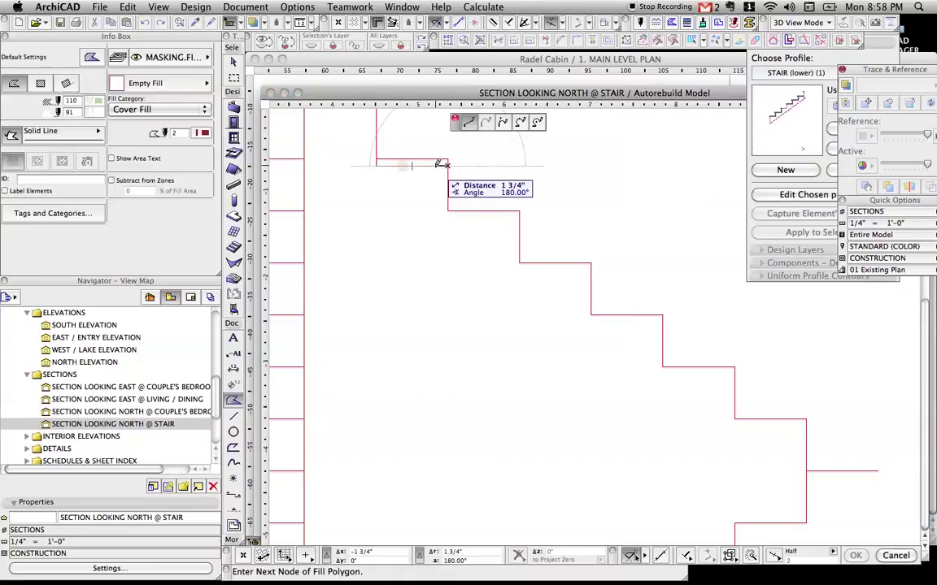
key(g)
key(Tab)
text(3/4)
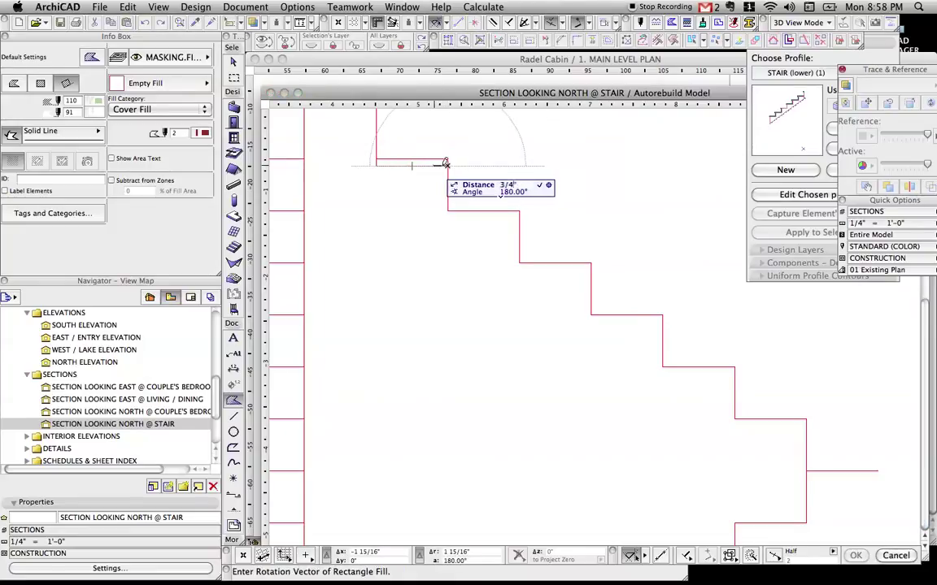
key(Return)
click(447, 210)
scroll(444, 179, up, 3)
key(w)
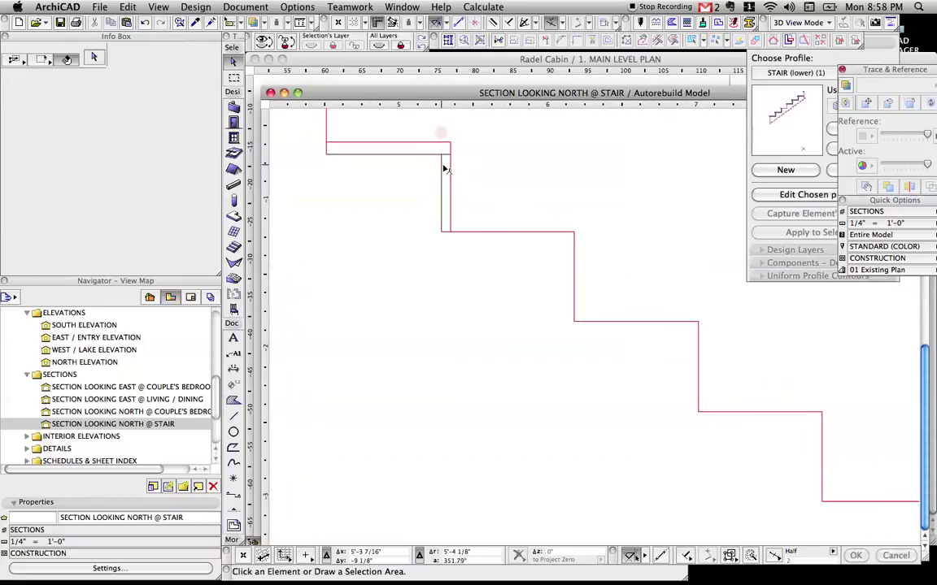
- Move the riser fill inward by its own thickness so the top tread overhangs it as a nosing
click(443, 166)
key(super+shift+d)
click(449, 154)
click(440, 155)
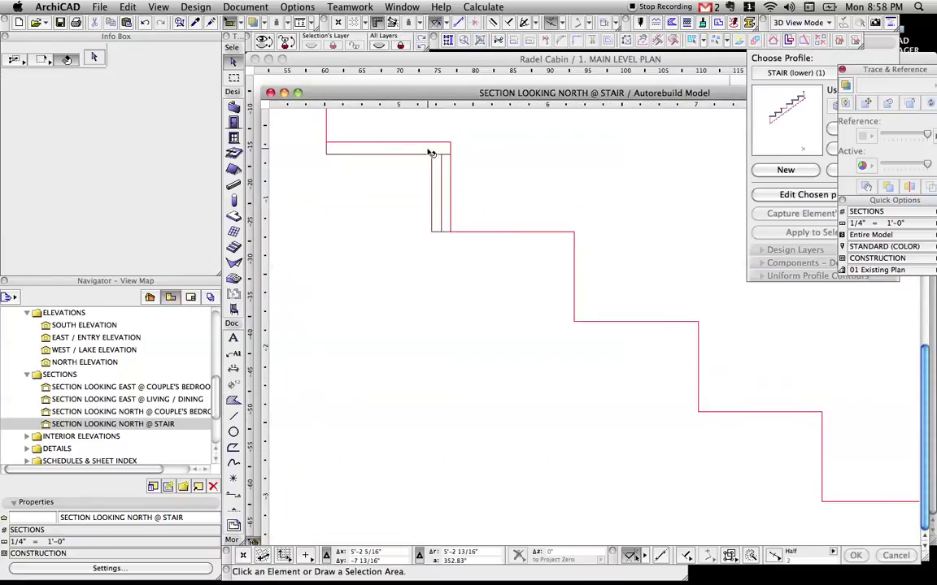
- Copy the tread and riser fills together to the next step down, nosing corner to nosing corner
shift+click(431, 153)
key(super+alt+d)
click(440, 155)
key(alt)
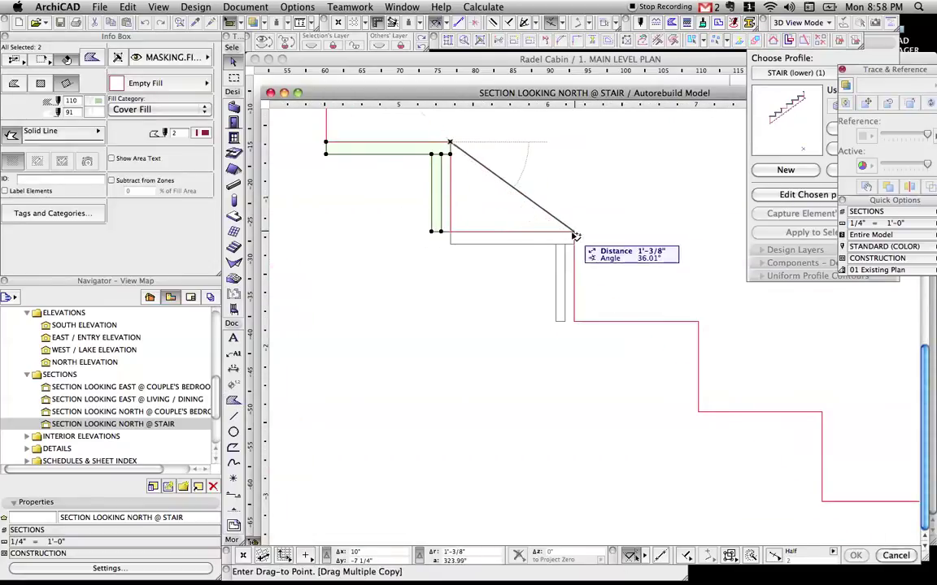
double_click(562, 236)
click(450, 242)
key(super+u)
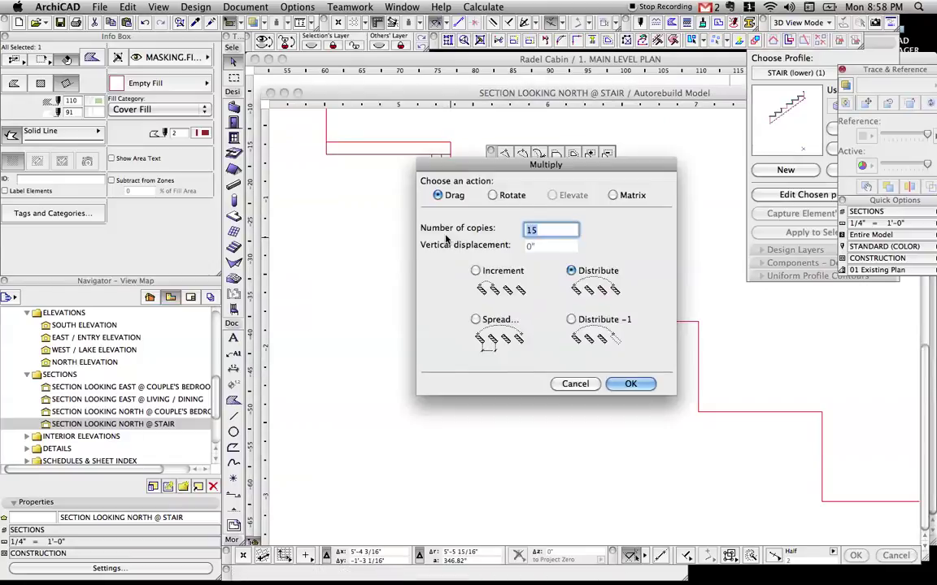
key(Return)
scroll(450, 238, up, 3)
key(super+u)
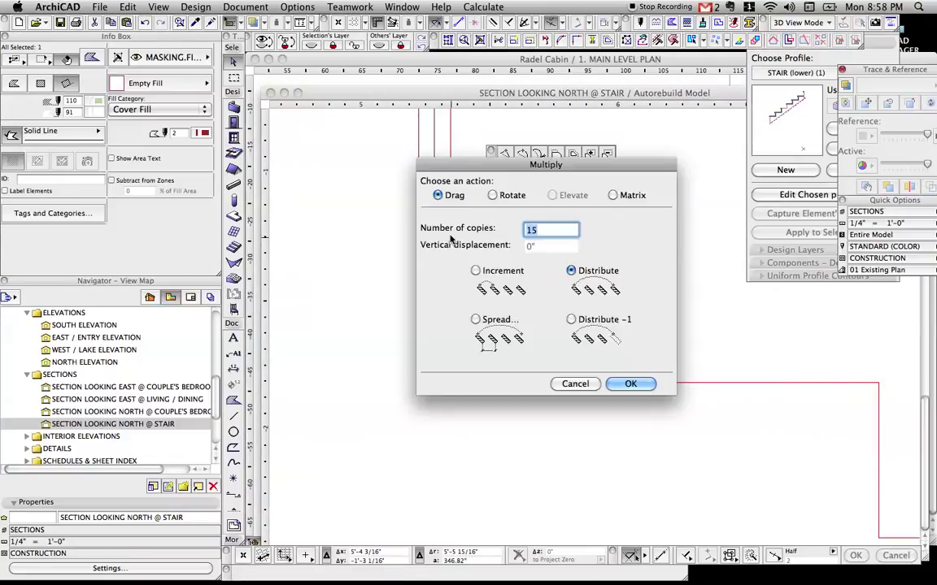
key(Escape)
scroll(451, 238, up, 2)
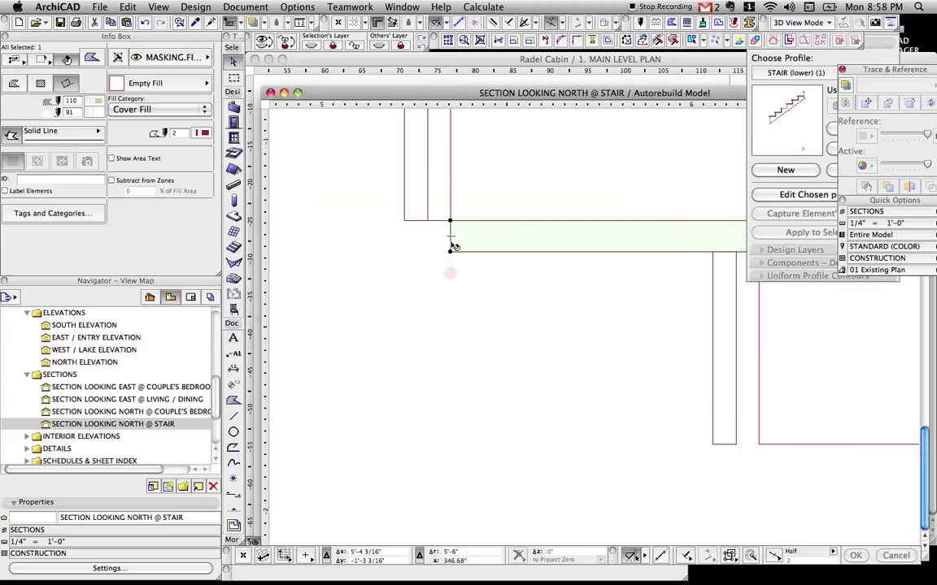
key(super+u)
key(Escape)
key(super+u)
click(518, 346)
key(super+u)
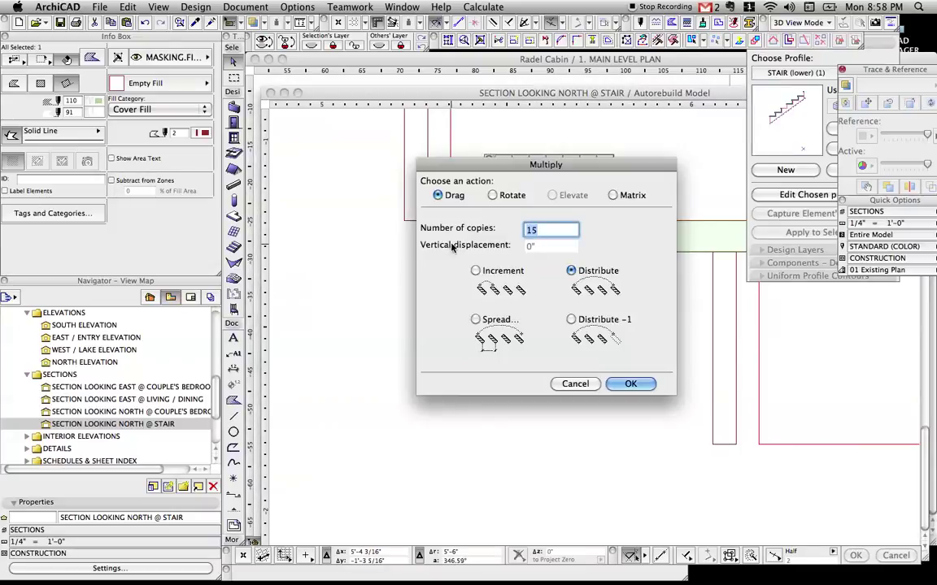
click(619, 388)
- Offset the second tread fill's inner end edge 1 1/2" to reach the back face of the riser above
click(449, 220)
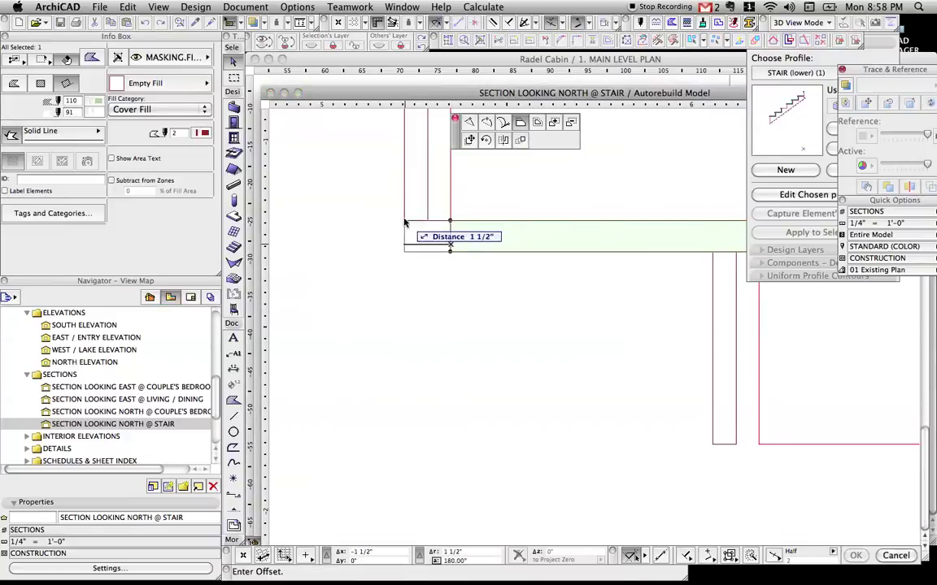
click(404, 222)
scroll(462, 257, down, 5)
key(Escape)
- Copy the lengthened second tread and its riser fill one step down to the third step
click(556, 294)
shift+click(465, 256)
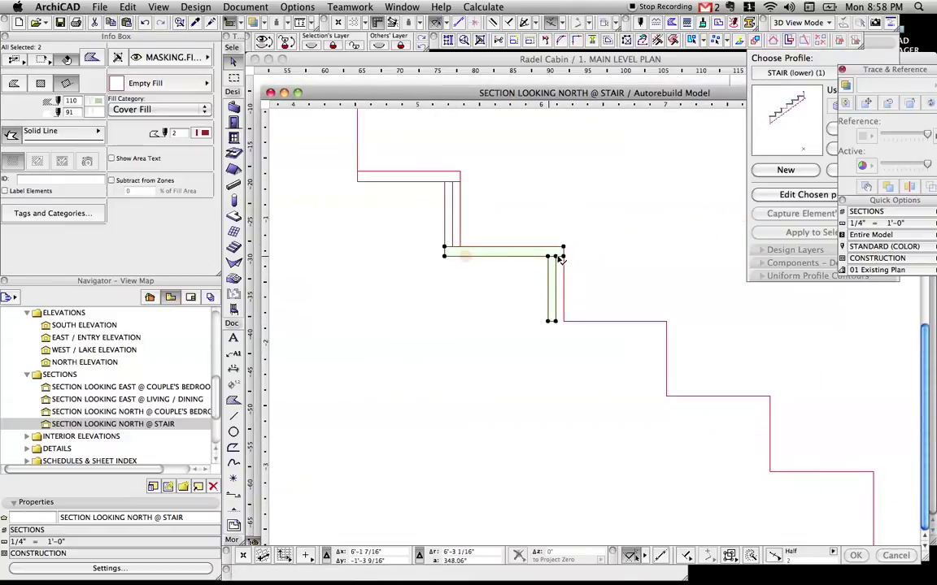
click(561, 257)
click(664, 332)
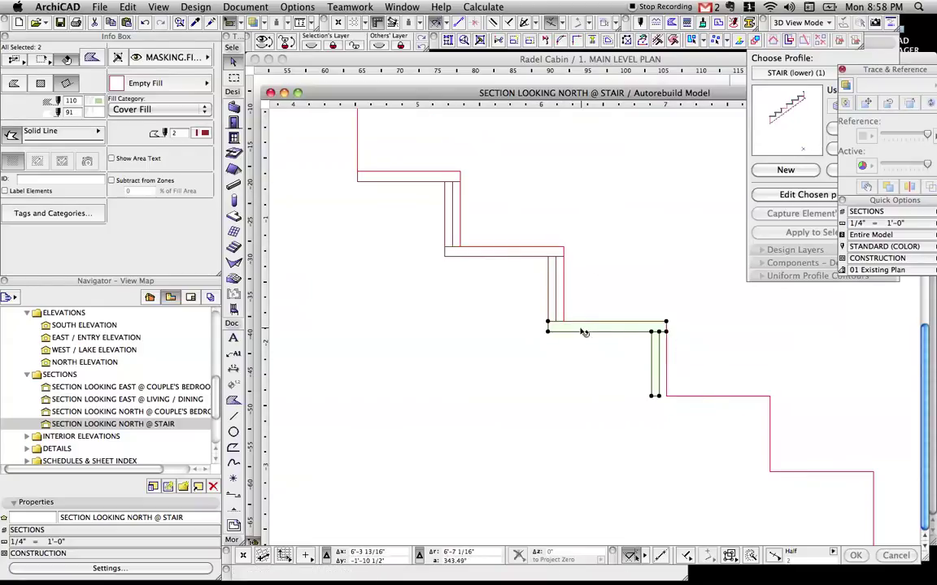
- Place multiple copies of the third step's tread and riser fills on the three remaining descending steps
scroll(666, 321, down, 1)
middle_drag(666, 321, 551, 268)
key(super+d)
click(551, 269)
key(alt+super)
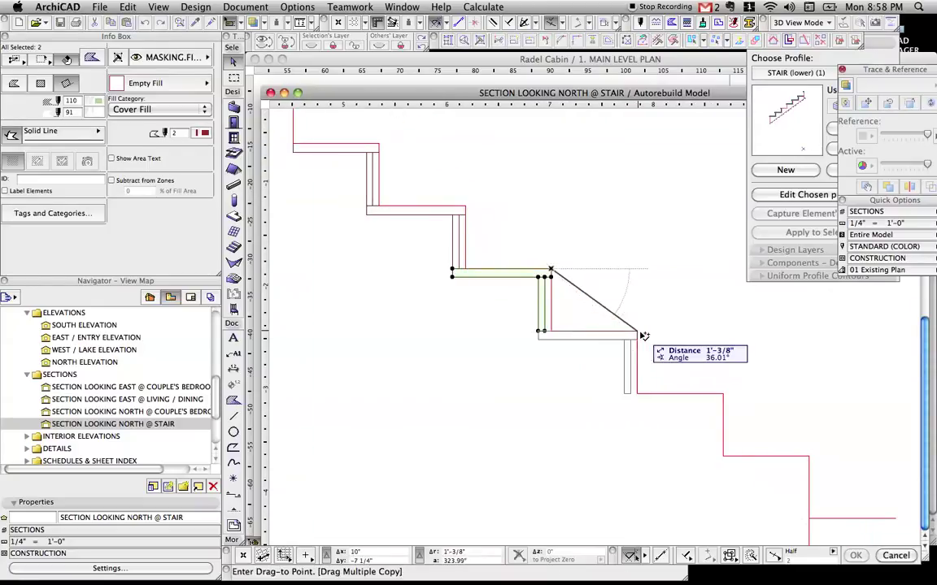
click(725, 397)
scroll(725, 398, down, 1)
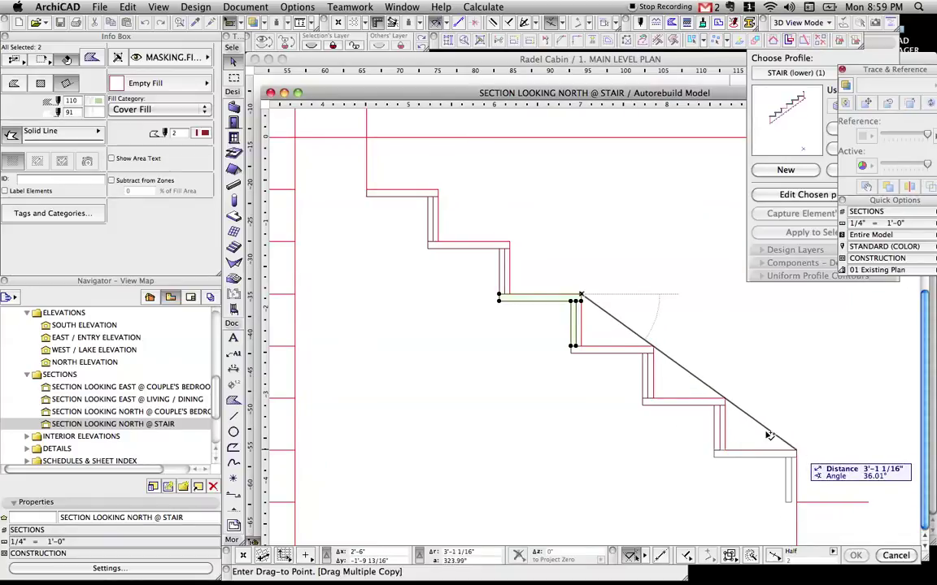
scroll(666, 323, down, 1)
middle_drag(768, 435, 641, 376)
double_click(690, 335)
key(Escape)
- Draw an 11 1/4" deep rotated-rectangle stringer fill under the steps, from the lowest riser's top inner corner to the top riser's
scroll(641, 342, up, 1)
scroll(526, 320, down, 2)
middle_drag(526, 321, 543, 348)
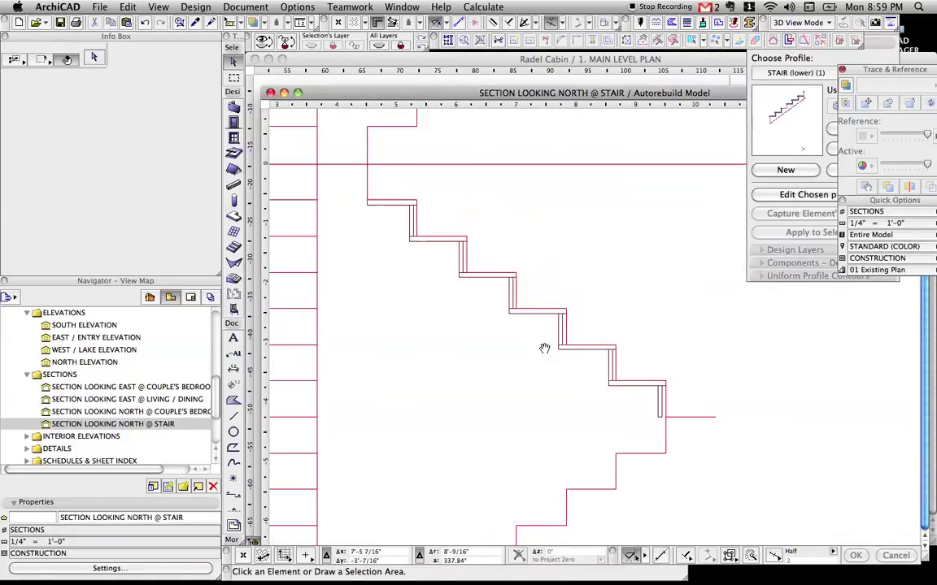
key(f)
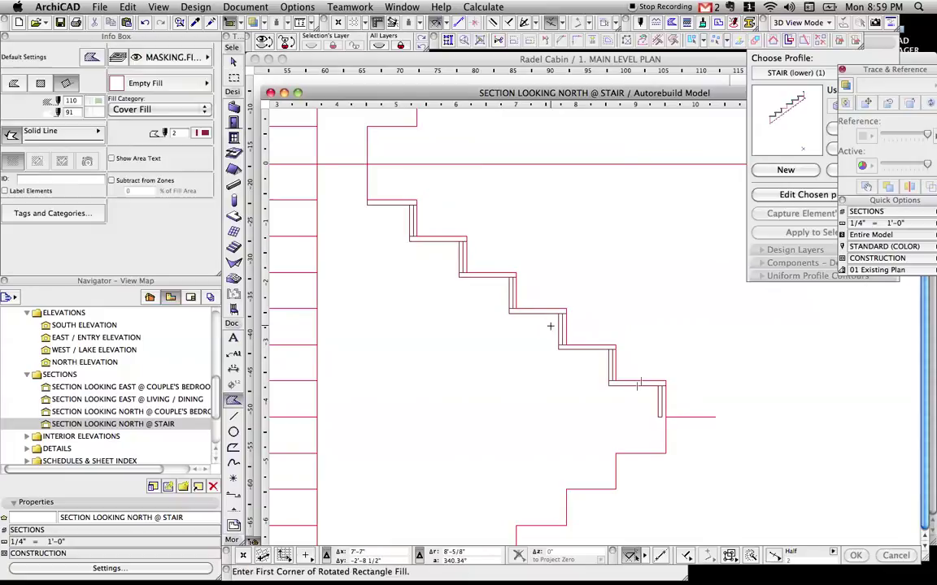
click(657, 383)
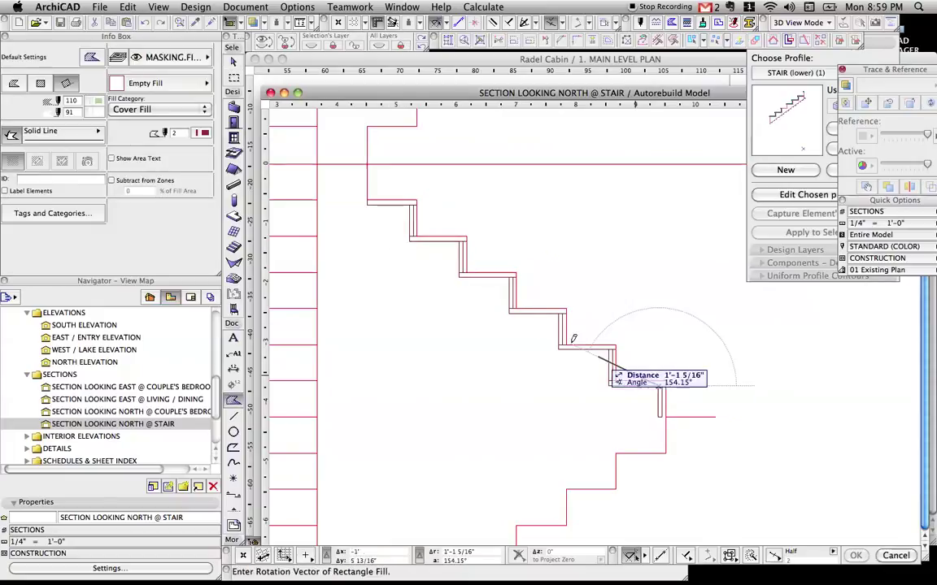
click(410, 205)
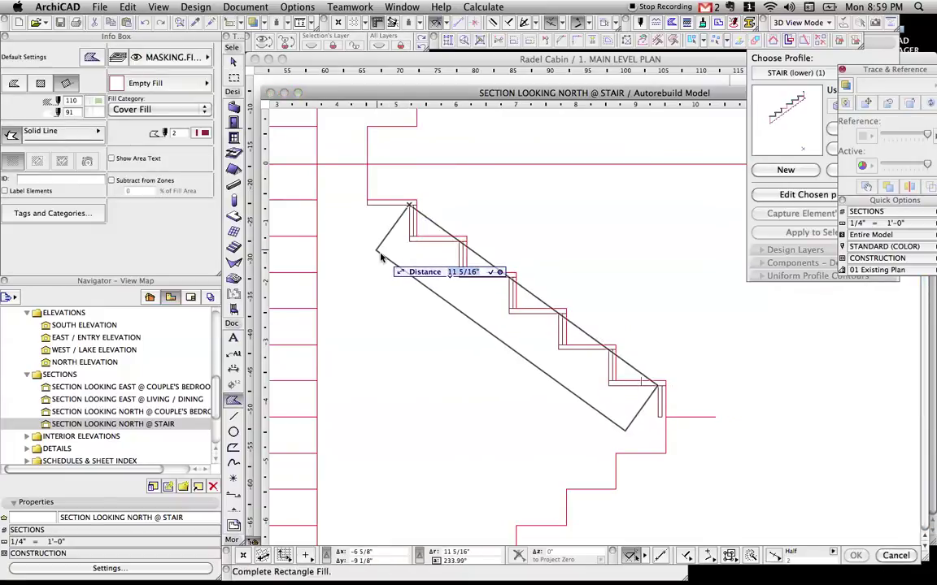
text(11 1/)
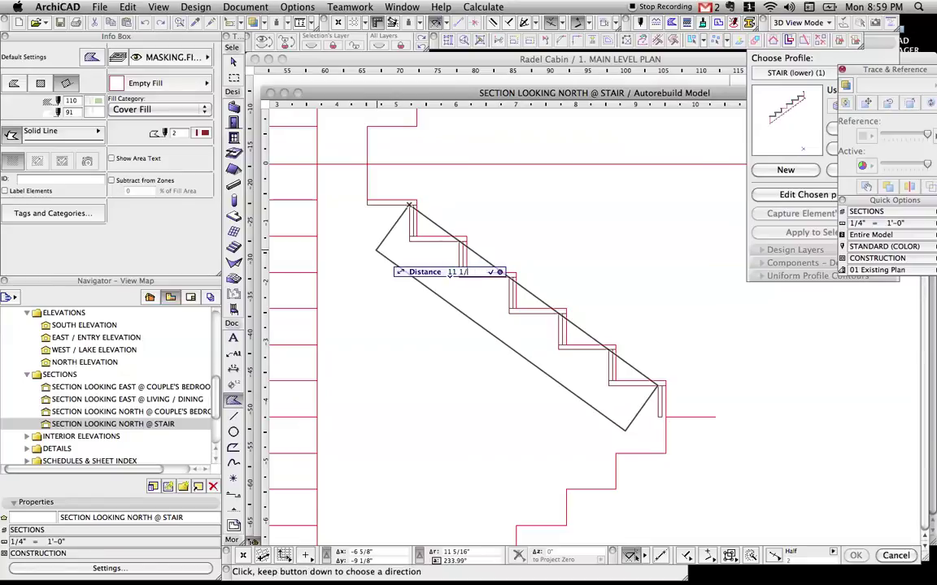
text(4")
key(Return)
key(Escape)
scroll(394, 218, up, 1)
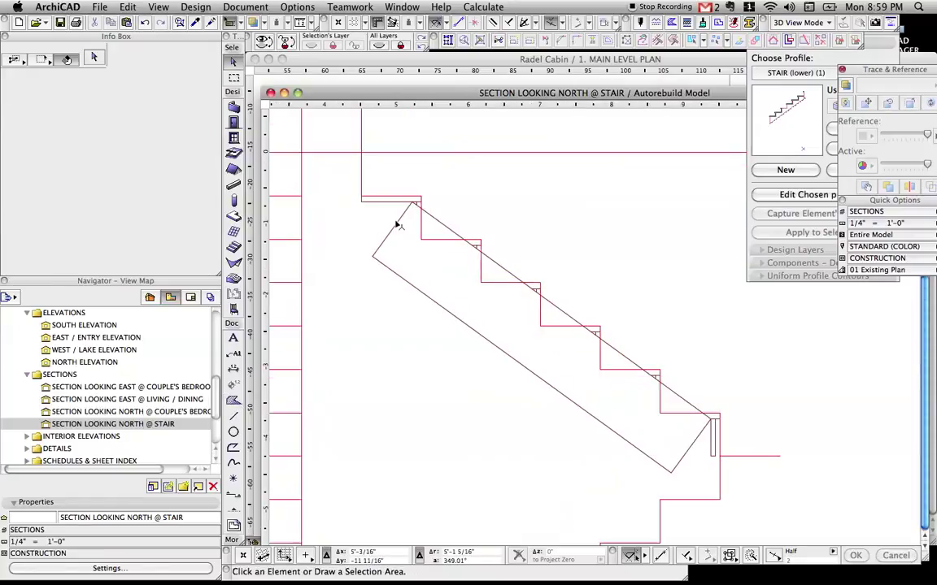
- Offset the stringer fill's upper end edge outward past the vertical line at the top tread's inner end
click(397, 226)
click(396, 225)
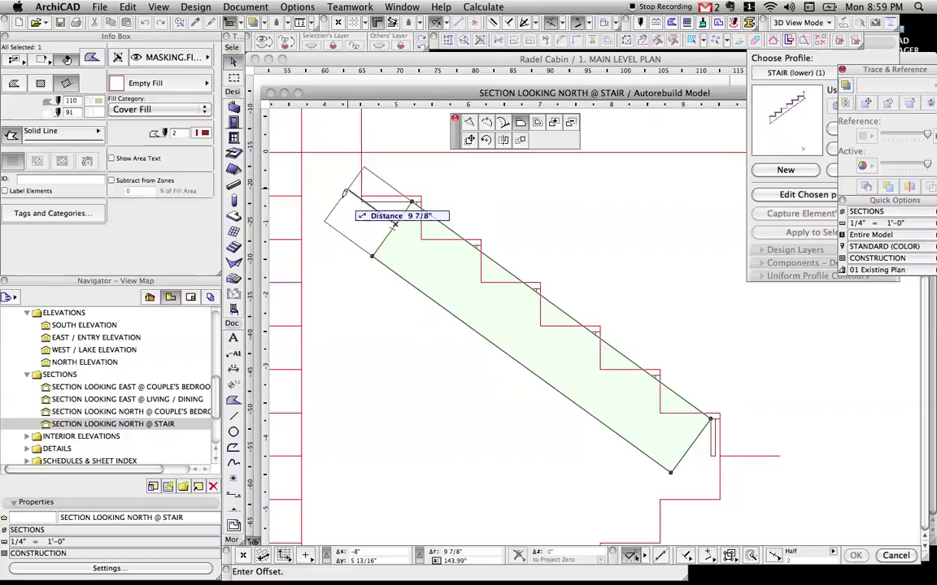
click(363, 204)
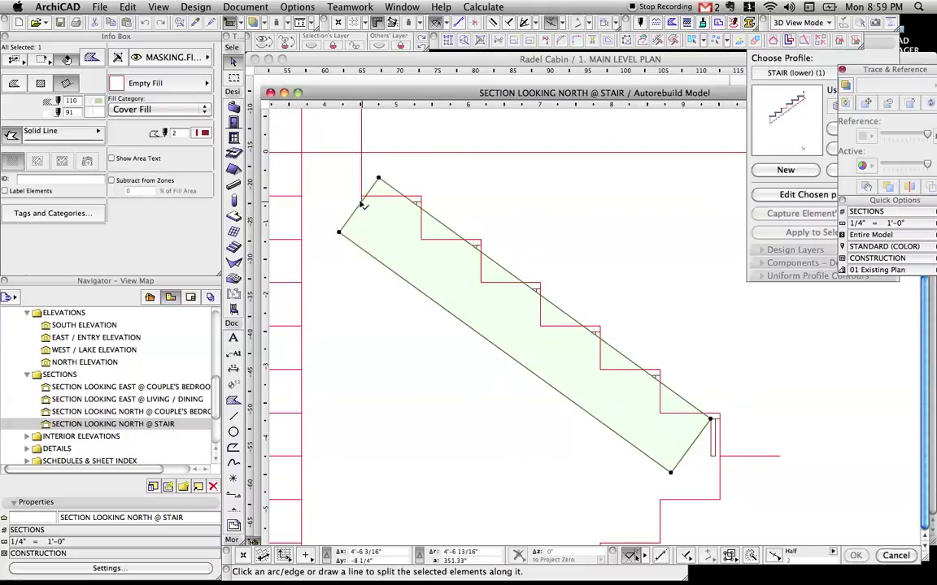
- Split the stringer fill along the vertical line at the top tread's inner end and delete the outer triangular piece
click(362, 193)
click(329, 260)
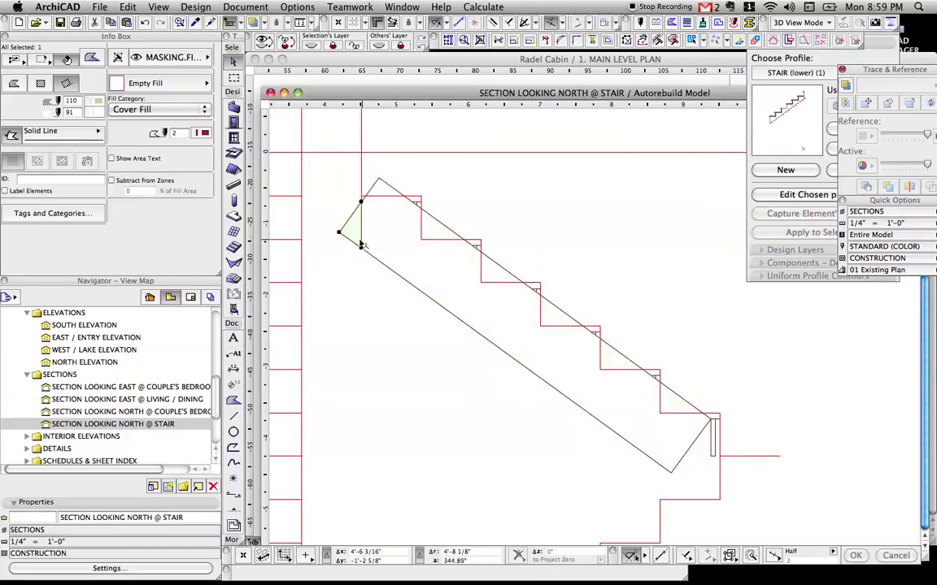
key(Delete)
click(373, 239)
click(371, 268)
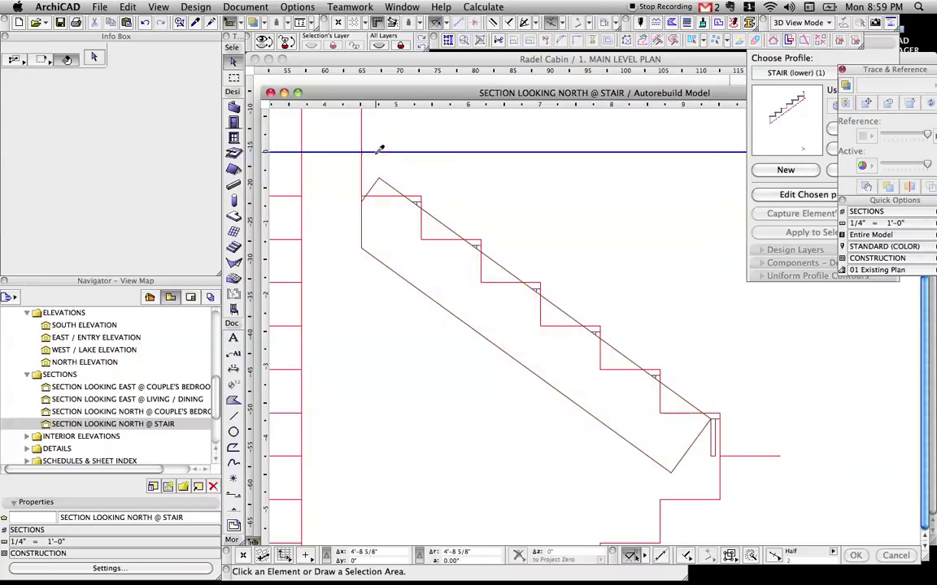
- Draw a polyline with the red reference line's settings along the stringer fill's lower edge, extending past both ends
alt+click(376, 153)
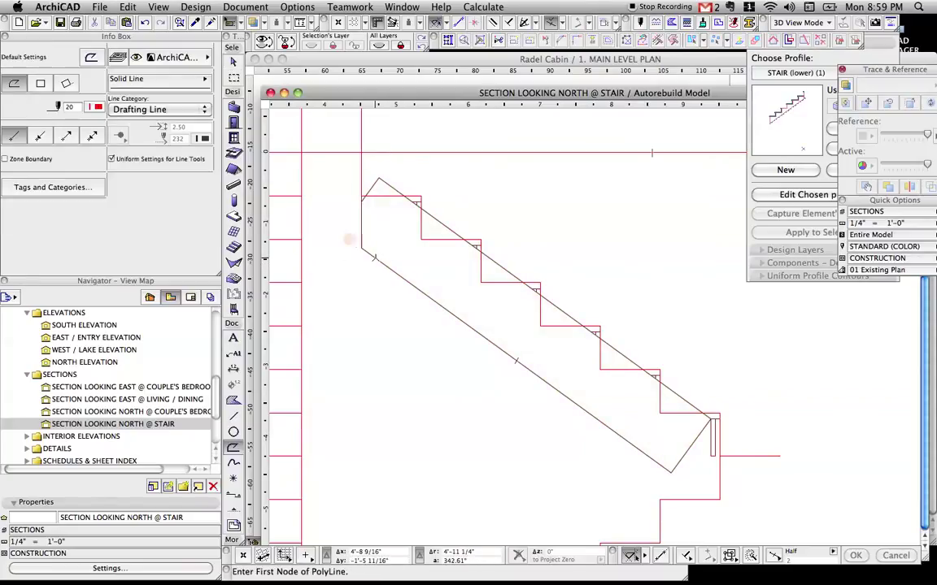
click(281, 190)
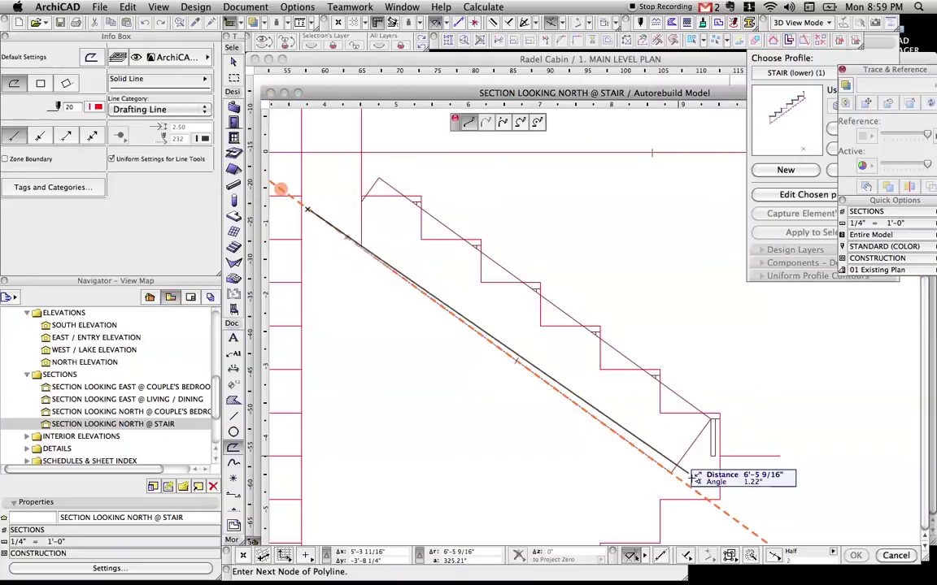
double_click(722, 511)
- Delete the stringer fill, keeping the sloped reference line
shift+click(688, 452)
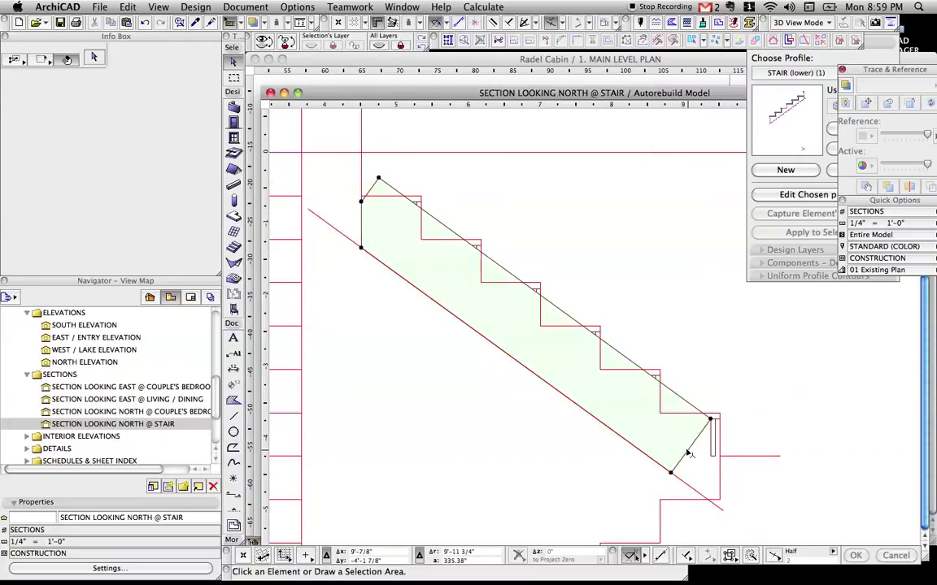
click(688, 453)
key(Delete)
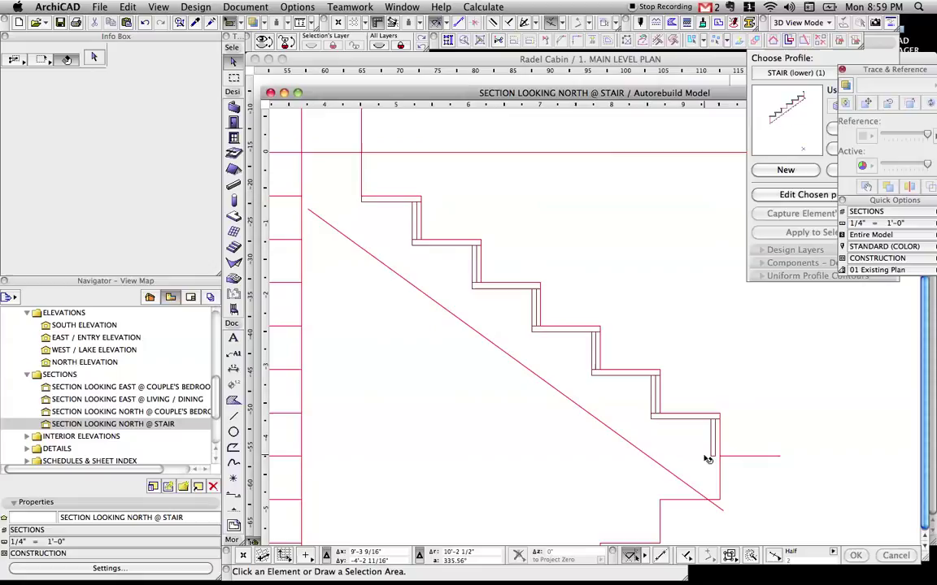
- Draw a horizontal boundary polyline from the lower tick line, along the lowest riser's base, inward past the sloped line
click(724, 458)
key(Escape)
alt+click(724, 457)
click(727, 456)
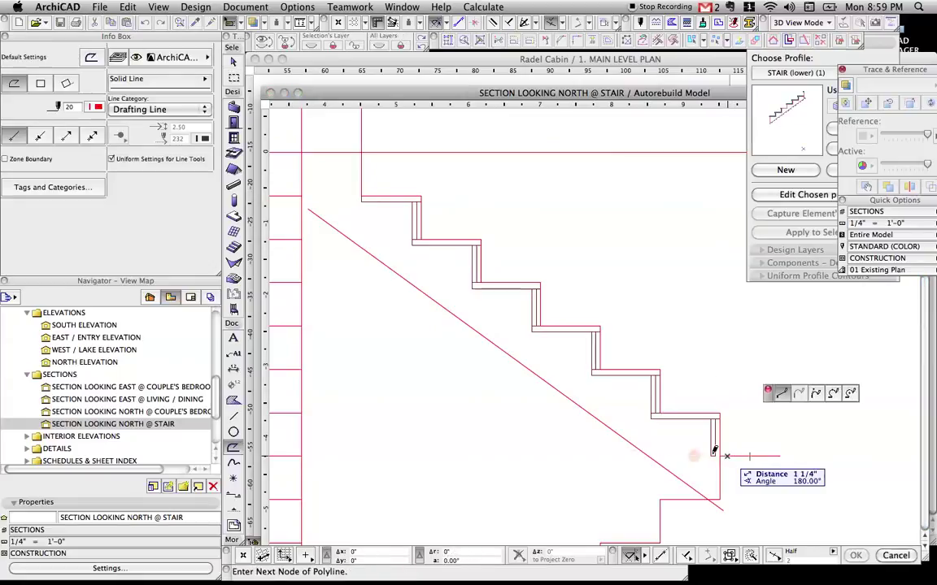
click(552, 457)
double_click(544, 478)
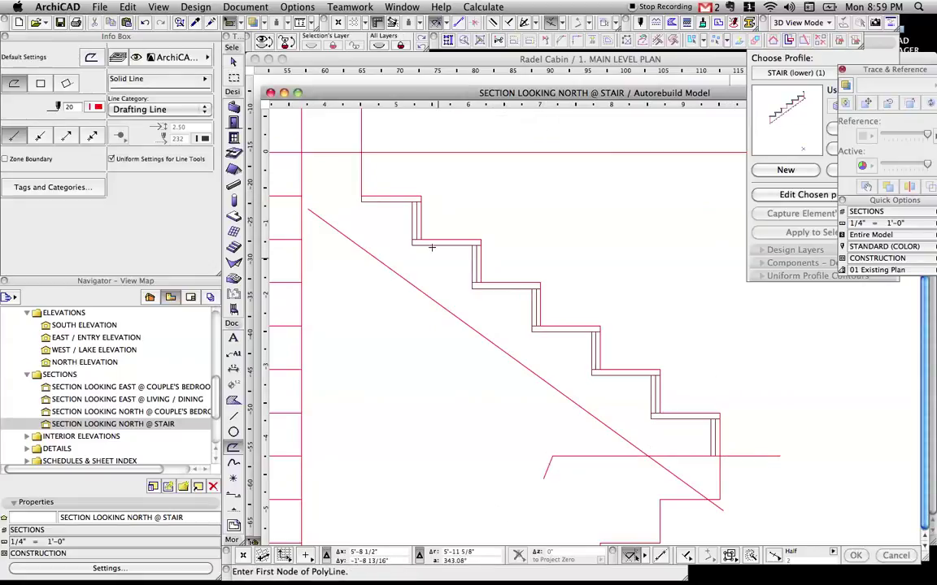
- Draw a vertical boundary polyline at the top tread's inner end, running down past the sloped line
click(362, 178)
click(362, 293)
double_click(334, 309)
key(Escape)
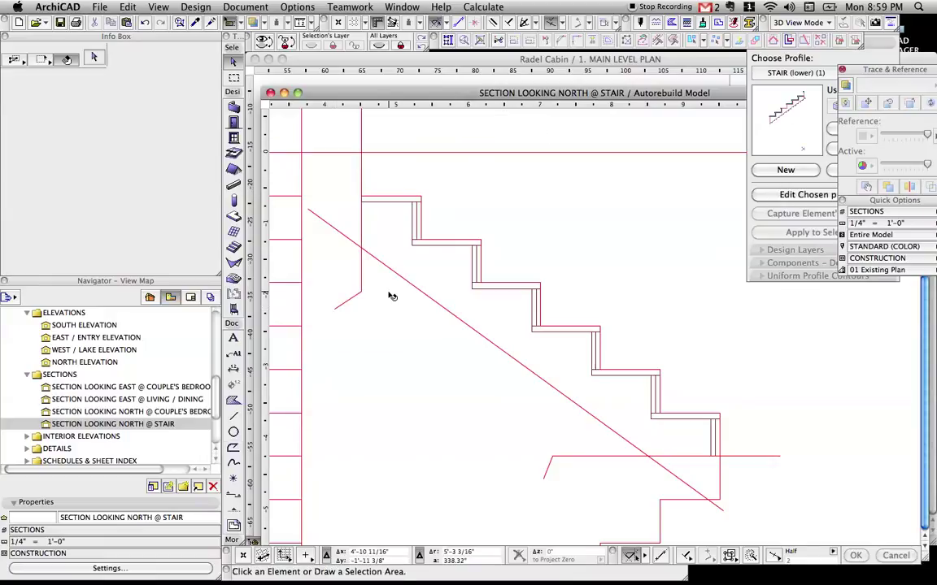
- Choose a fill pattern and create a stringer fill in the area enclosed by the steps, sloped line and boundary polylines
key(f)
click(127, 84)
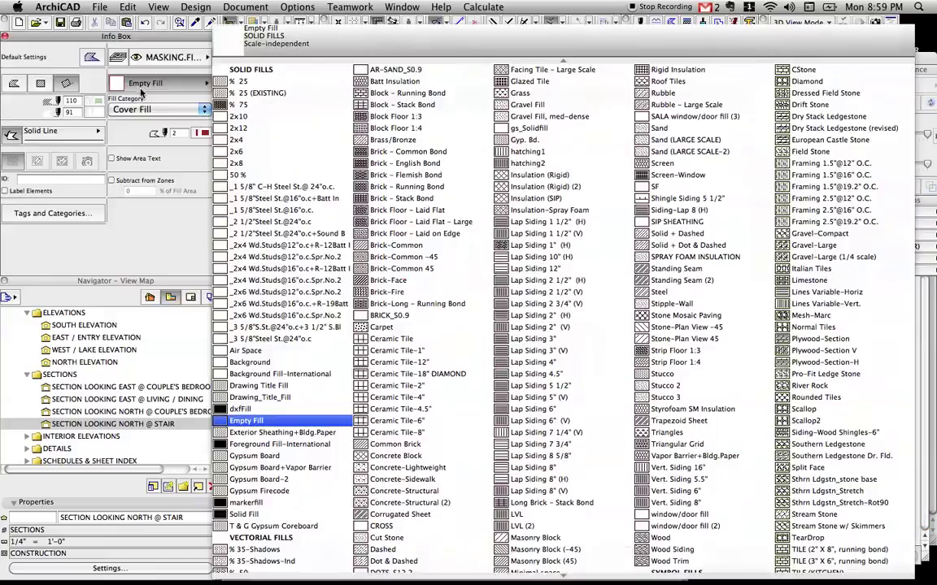
click(252, 98)
click(396, 238)
key(a)
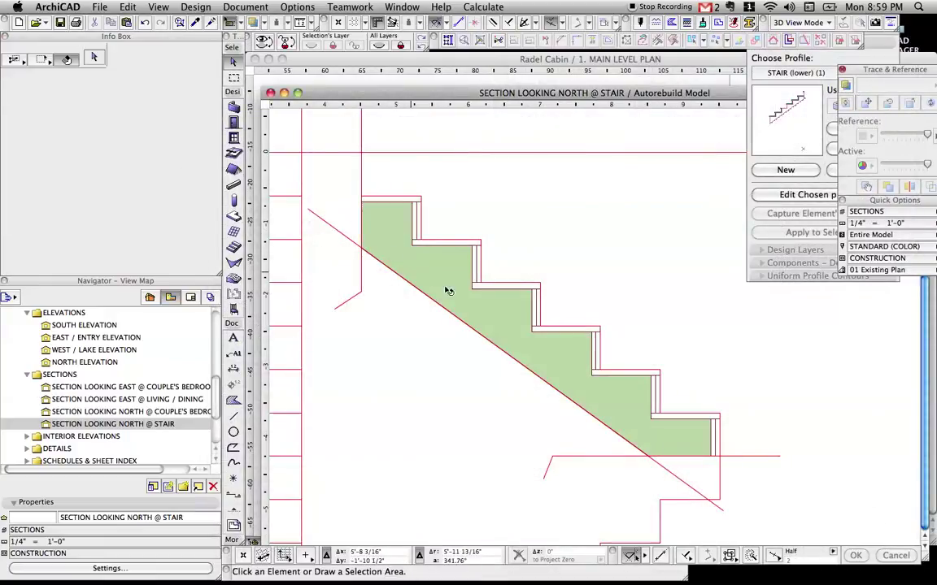
- Select all six riser fills along the flight and set their fill pattern to 2x8
click(717, 440)
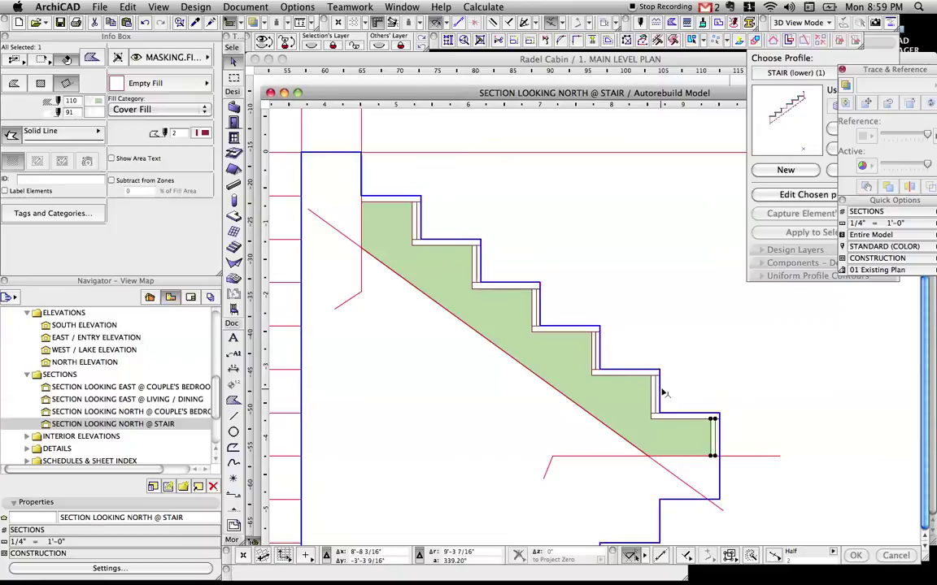
shift+click(534, 308)
shift+click(475, 264)
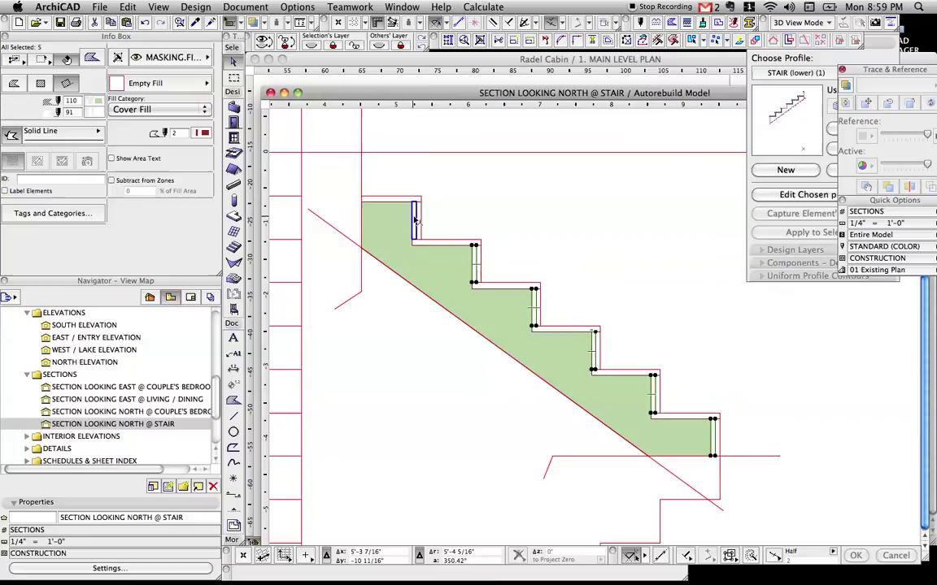
scroll(421, 226, up, 2)
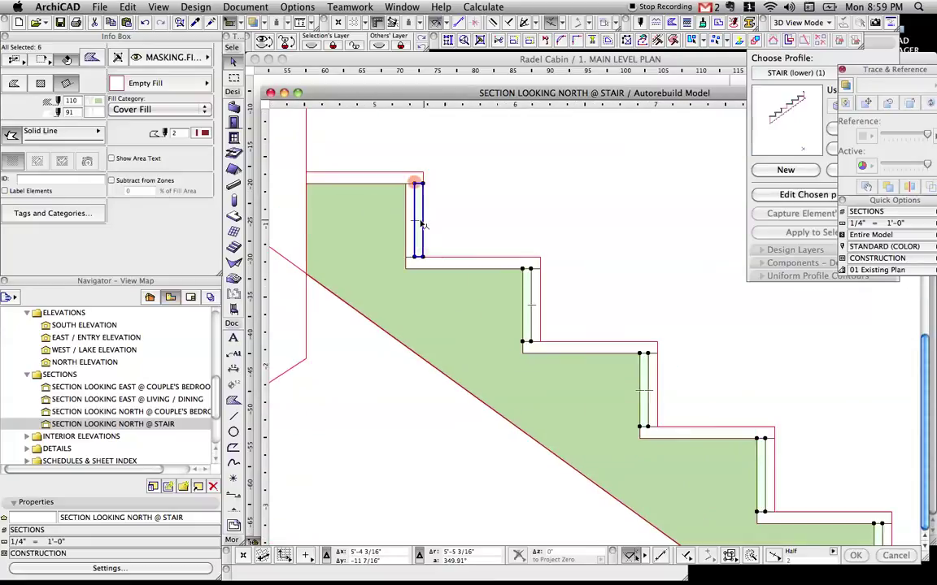
shift+click(413, 219)
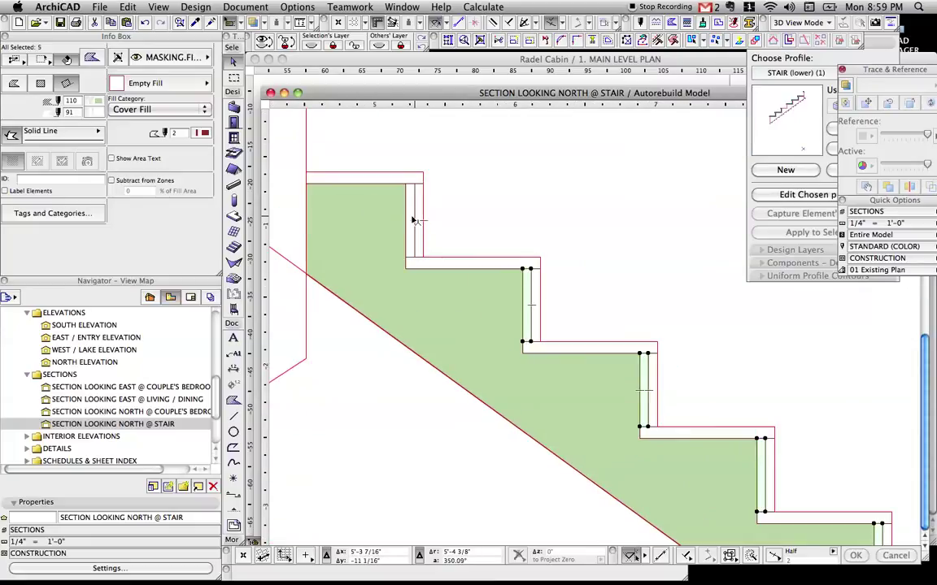
click(130, 83)
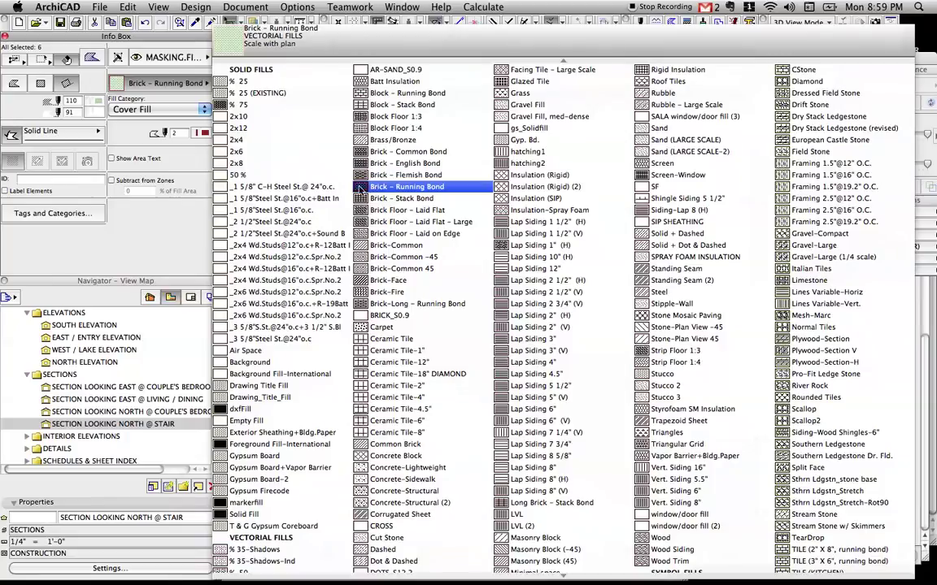
click(244, 163)
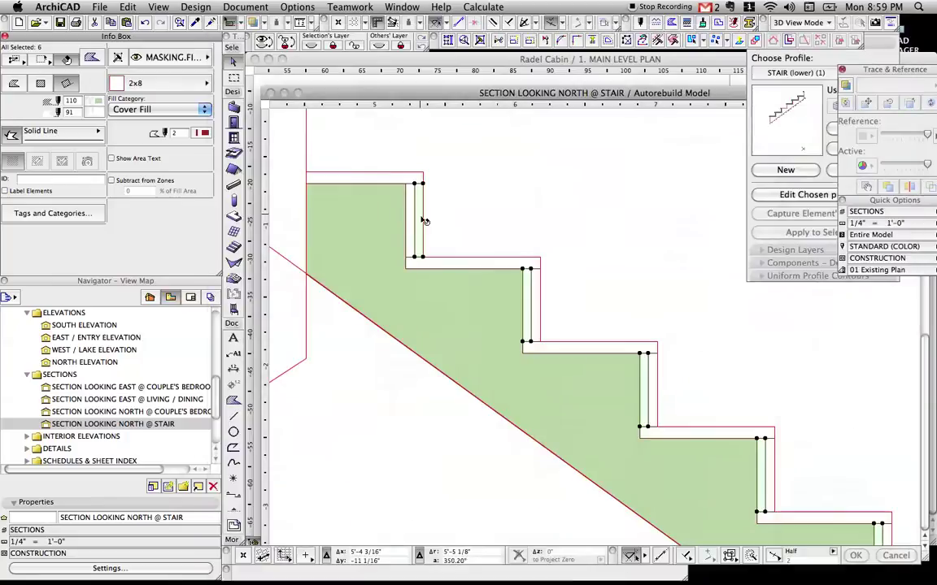
- Move the top step's riser fill inward by its thickness to align with the stringer's vertical edge
click(421, 219)
key(super+d)
click(414, 184)
click(405, 184)
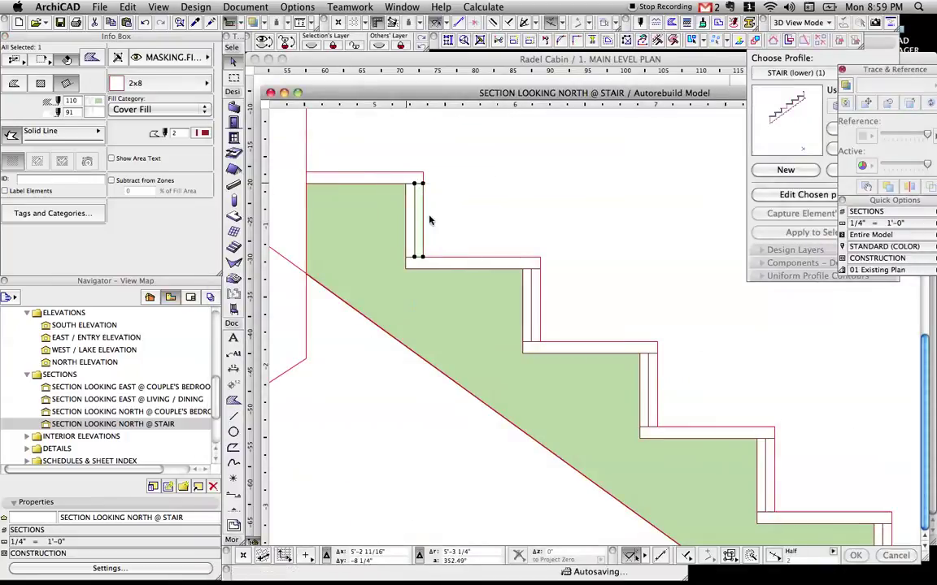
scroll(430, 220, down, 4)
middle_drag(431, 242, 385, 164)
click(587, 325)
drag(571, 341, 549, 334)
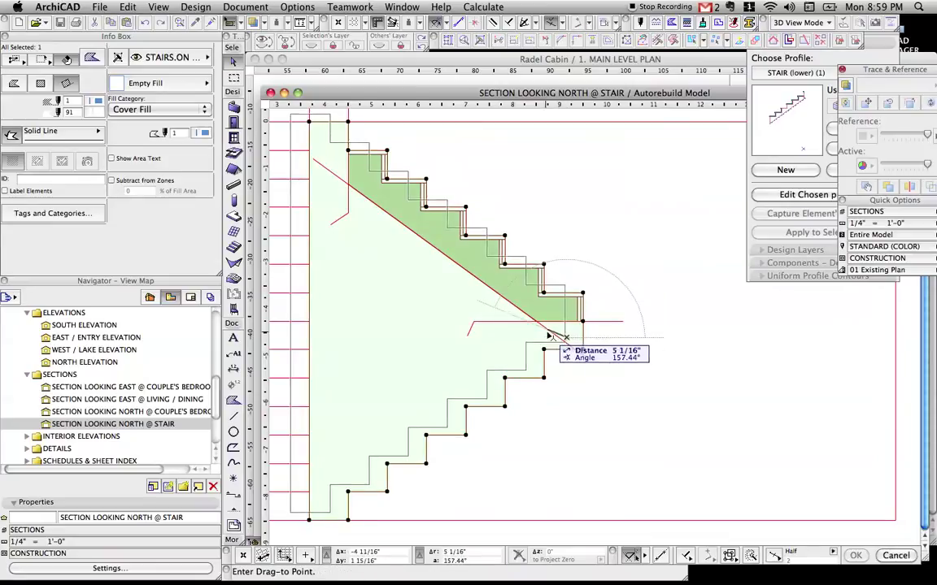
key(Escape)
- Delete the sloped reference line, the original stair outline fill, and the horizontal and vertical boundary polylines
click(550, 333)
key(Delete)
click(573, 349)
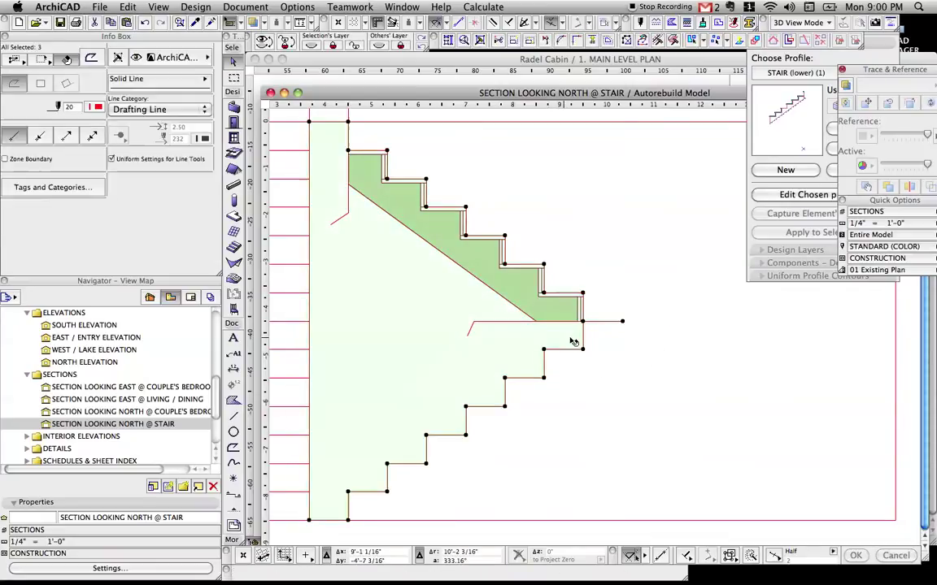
key(Delete)
click(520, 322)
key(Delete)
click(351, 216)
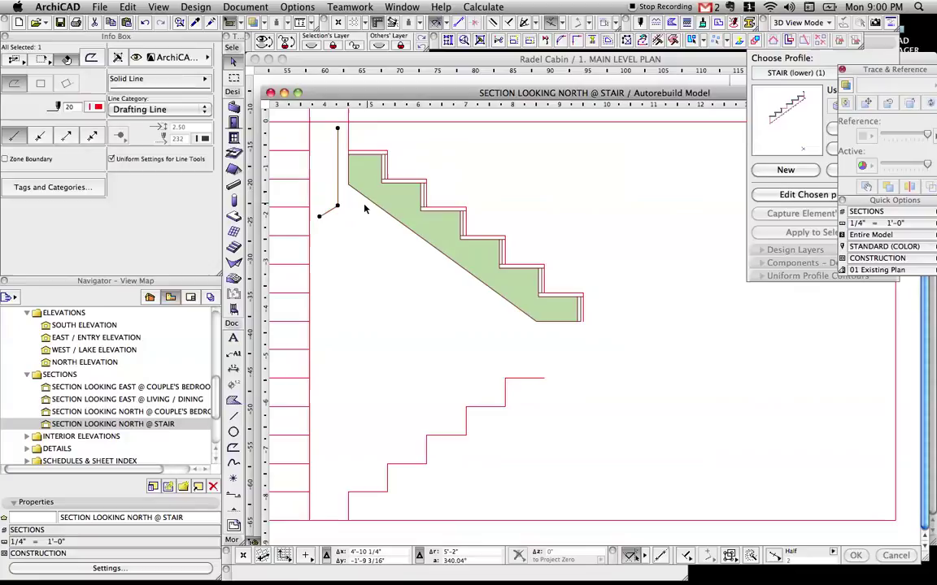
key(Delete)
- Delete the leftover layout lines around the top riser and the line running up from the top tread
click(387, 167)
key(Delete)
click(389, 169)
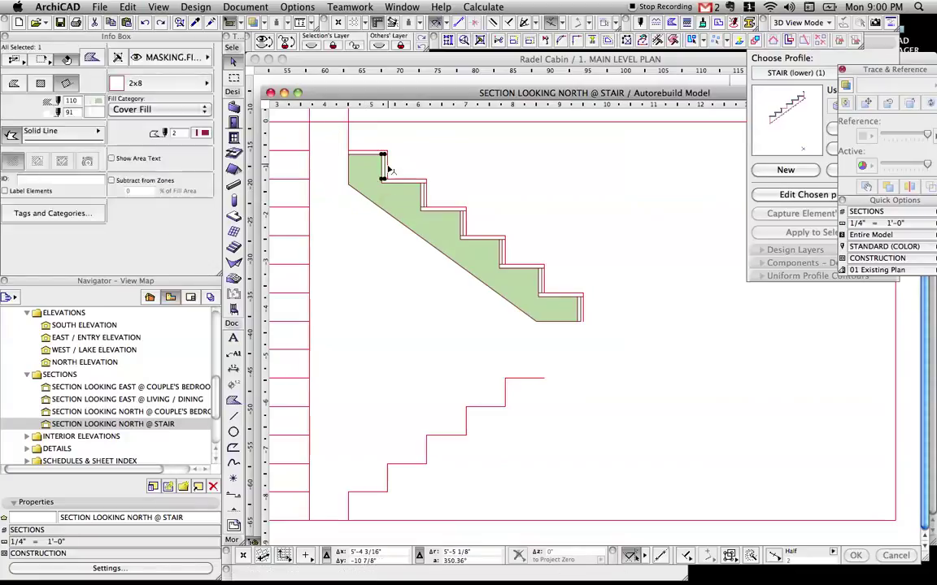
key(Delete)
click(387, 168)
click(387, 166)
scroll(387, 167, up, 3)
key(Delete)
click(387, 168)
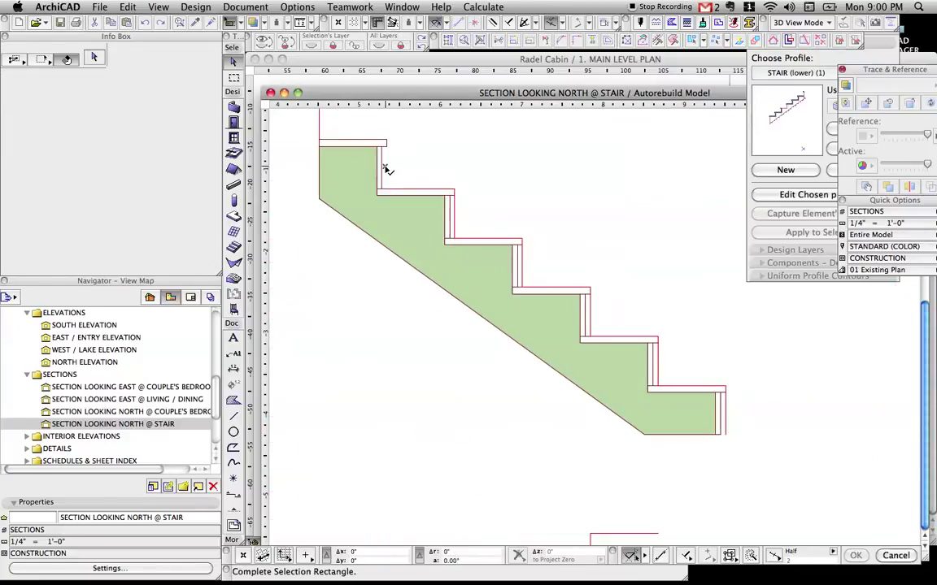
key(Escape)
scroll(393, 200, down, 3)
middle_drag(396, 201, 393, 232)
click(344, 167)
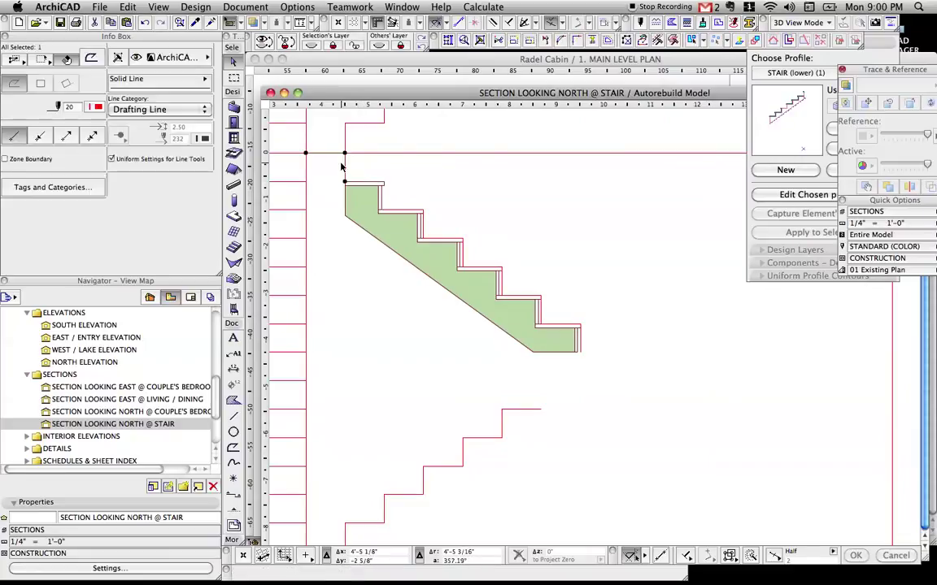
key(Delete)
- Delete the remaining tread-and-riser layout polylines over the other steps of the filled flight
click(419, 226)
click(423, 229)
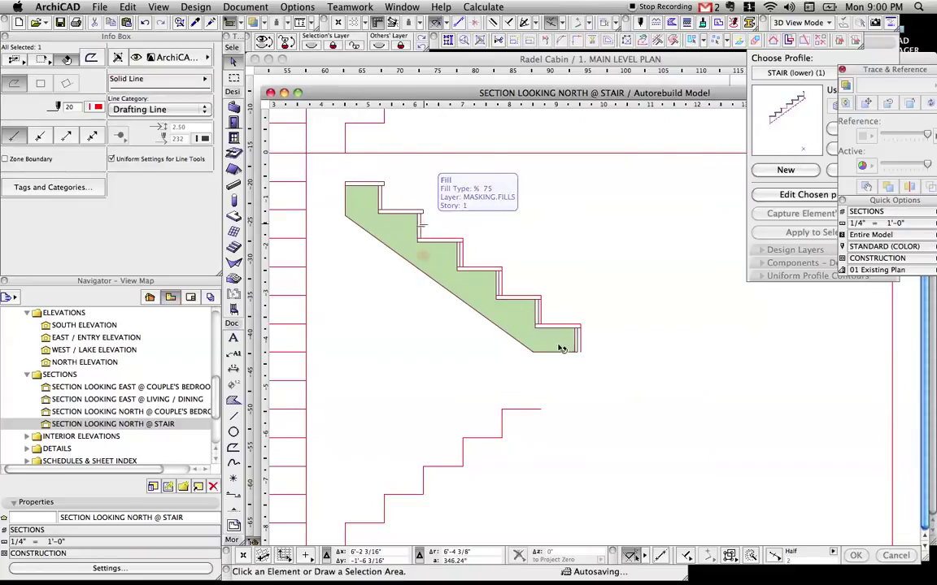
scroll(561, 342, up, 2)
click(590, 340)
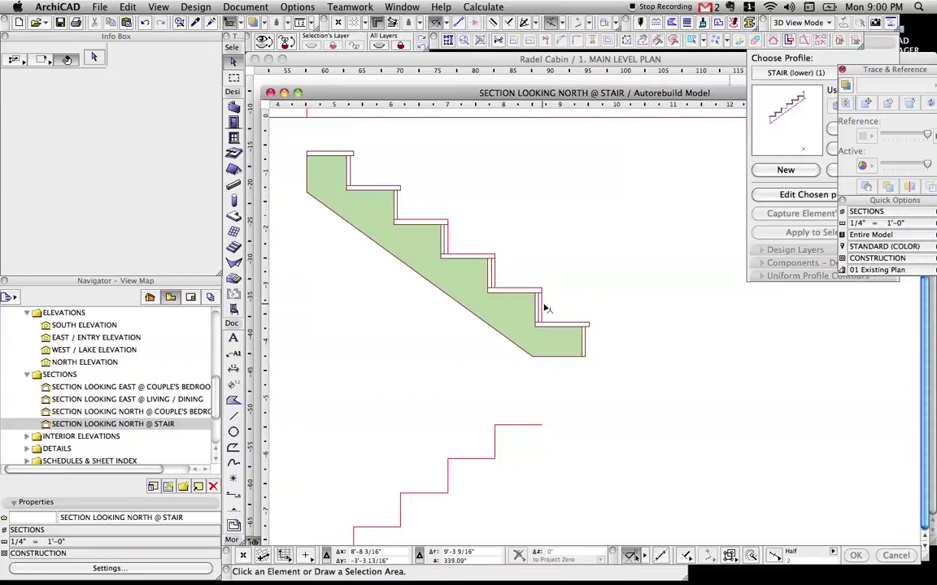
click(492, 275)
click(455, 235)
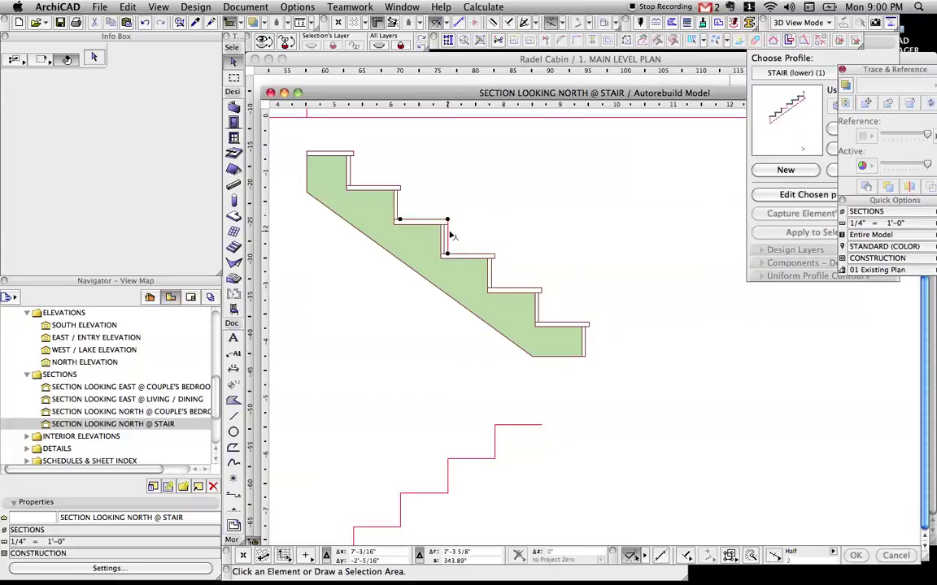
scroll(495, 291, down, 2)
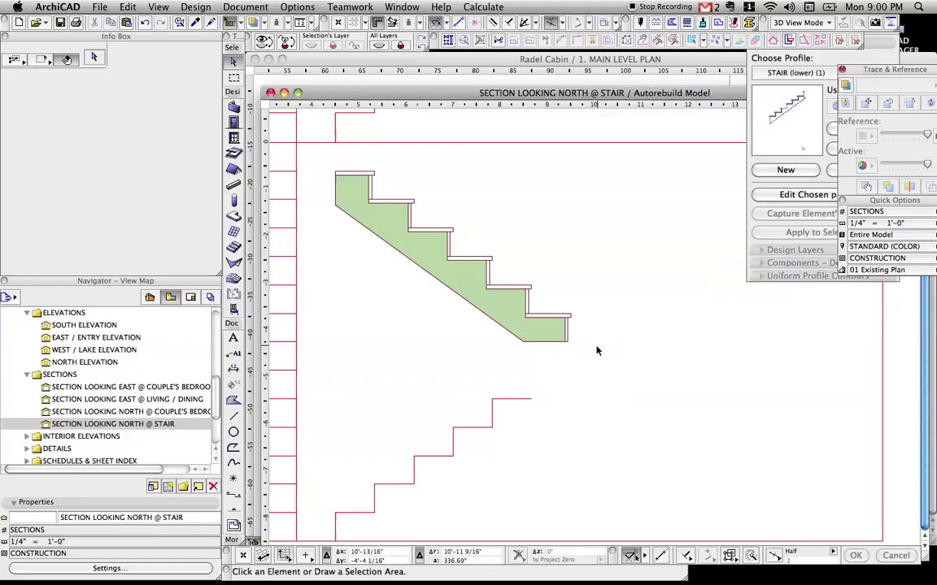
- Copy all tread, riser and stringer fills of the flight and paste them into a new custom profile
scroll(479, 303, up, 2)
middle_drag(390, 232, 455, 281)
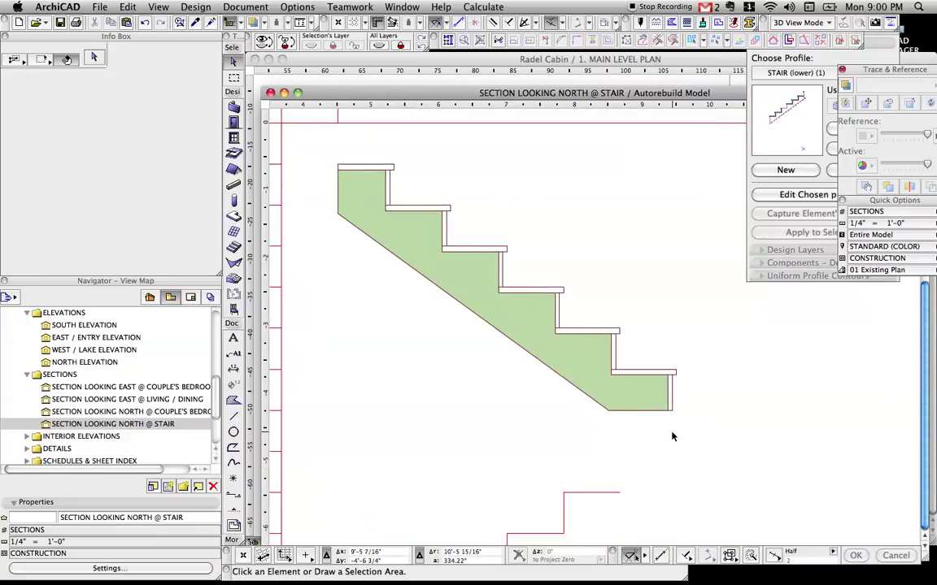
drag(672, 437, 325, 163)
key(Escape)
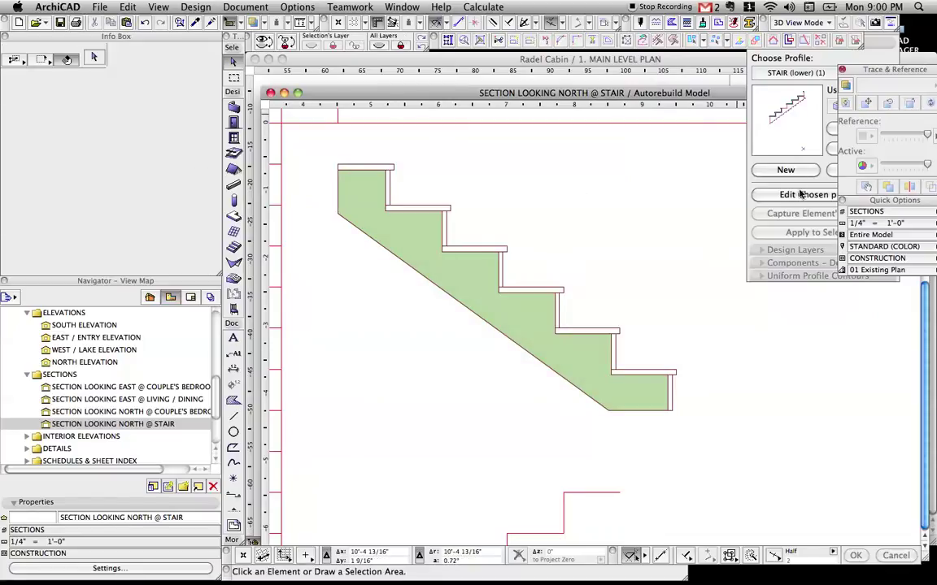
click(785, 169)
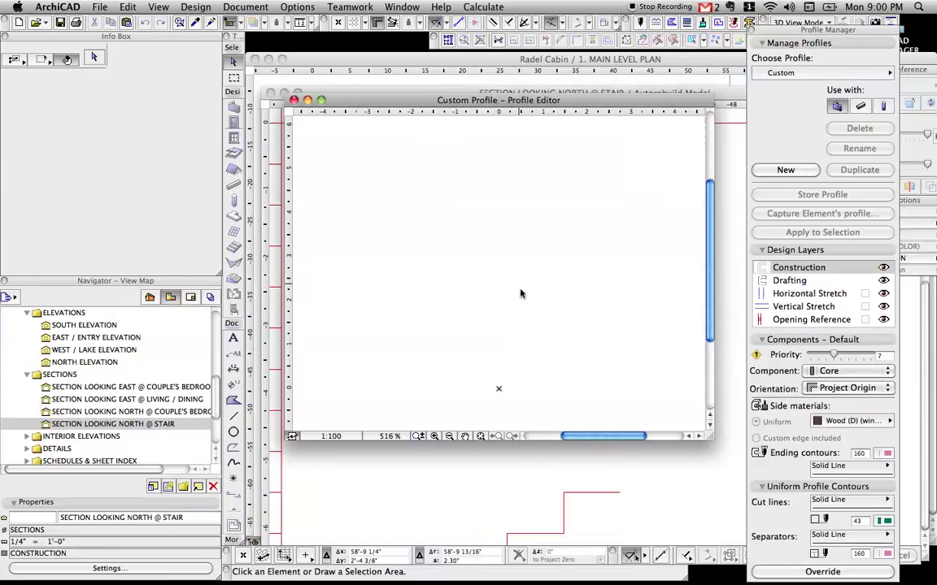
key(super+v)
scroll(617, 390, down, 3)
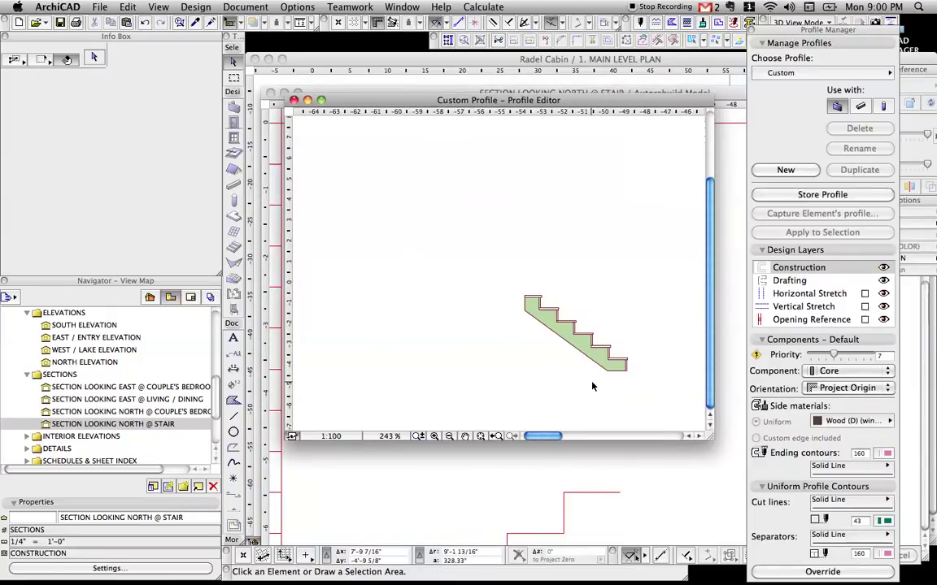
- Move all pasted stair fills so the top tread's upper inner corner sits on the profile origin
scroll(592, 387, down, 7)
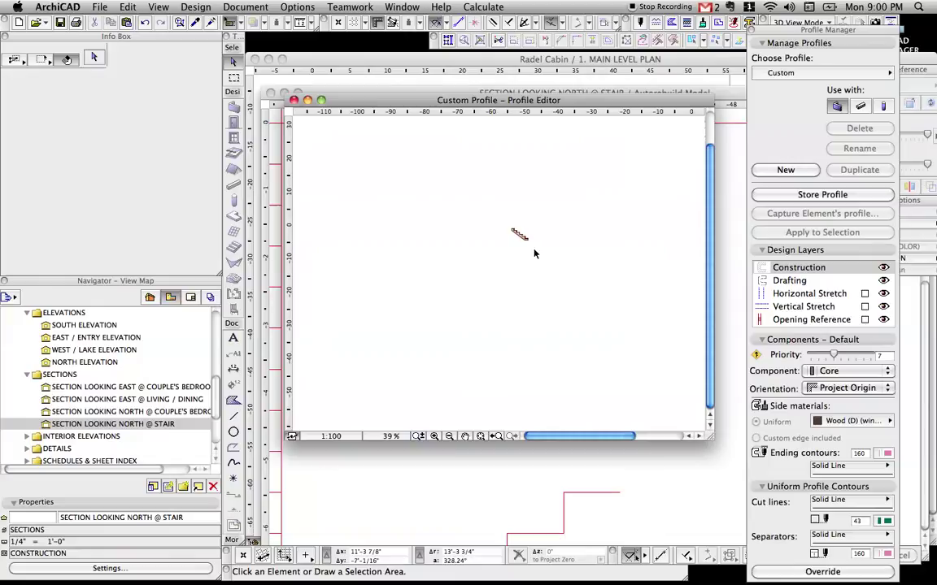
drag(495, 219, 553, 259)
key(super+d)
click(513, 231)
middle_drag(599, 242, 405, 269)
scroll(511, 260, up, 3)
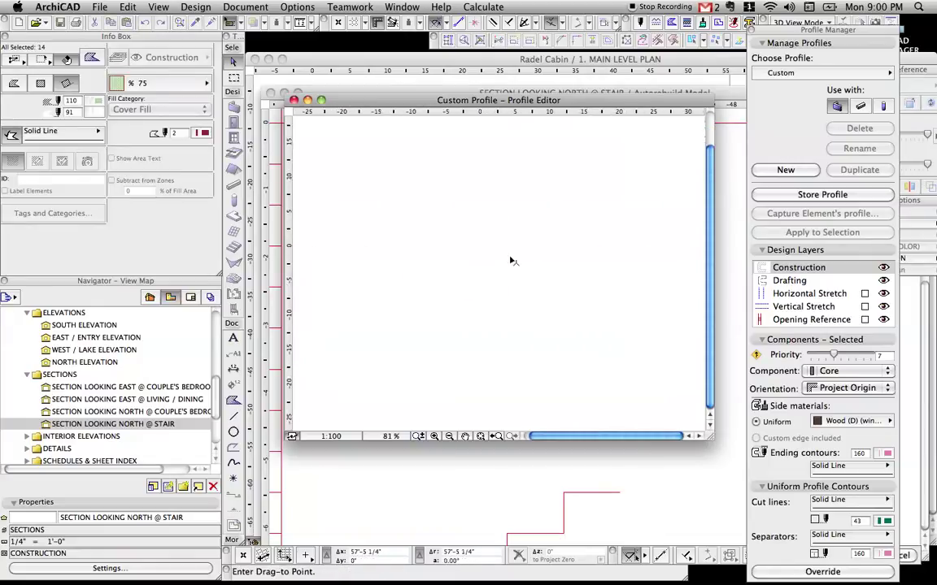
scroll(451, 238, up, 9)
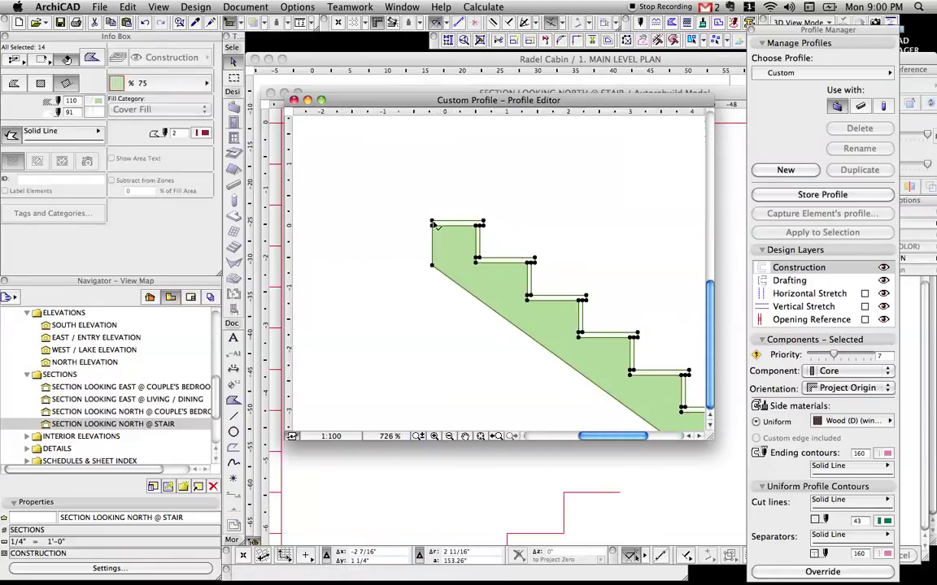
drag(433, 222, 452, 241)
click(451, 241)
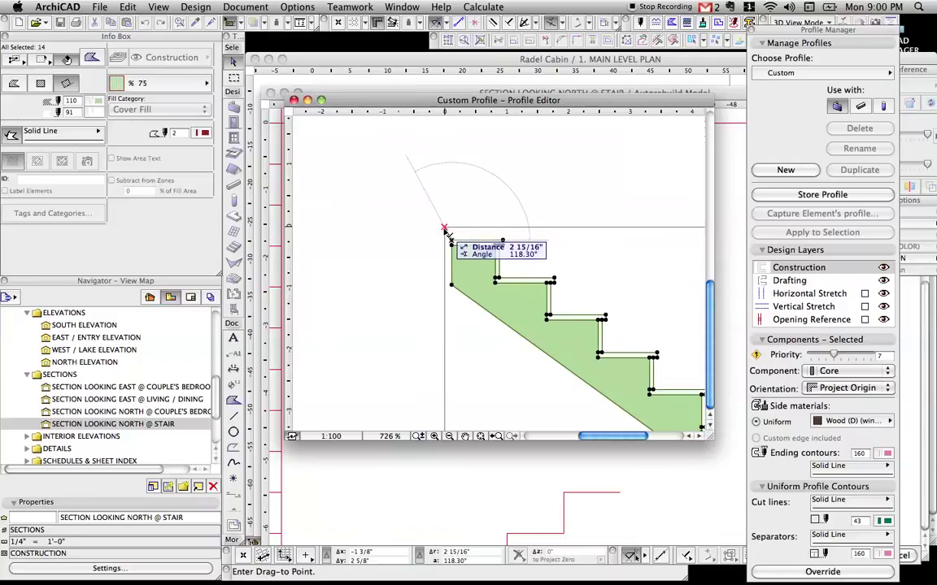
click(444, 227)
scroll(444, 227, down, 2)
middle_drag(455, 235, 425, 193)
key(Escape)
- Using a tread's Empty Fill settings, draw a thin rotated-rectangle fill along the underside of the stringer's sloped edge
scroll(429, 203, up, 2)
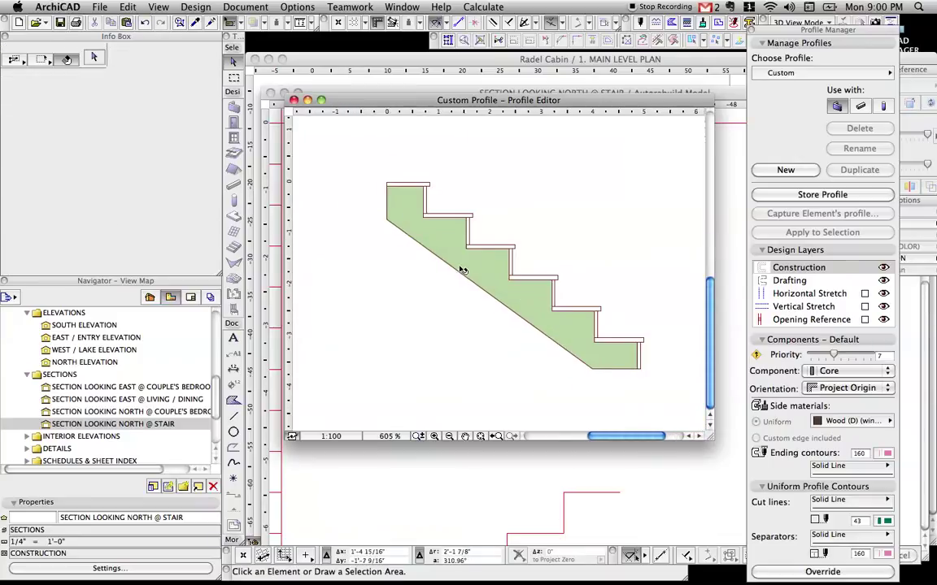
alt+click(491, 245)
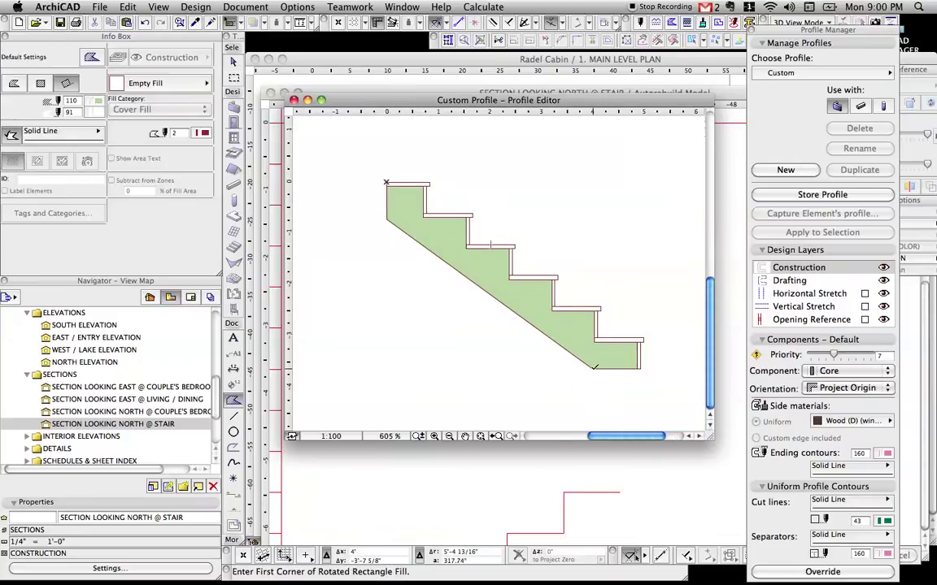
click(595, 368)
click(386, 220)
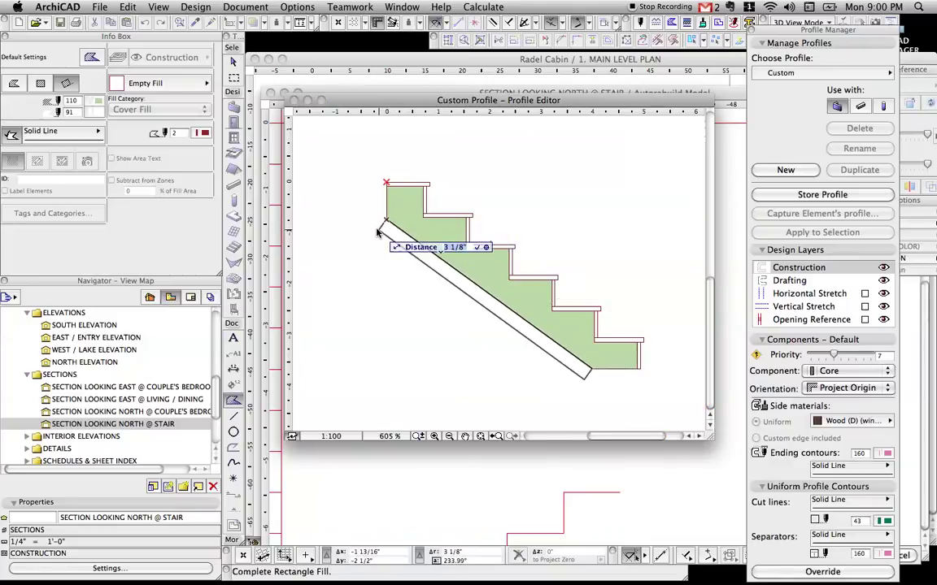
key(Return)
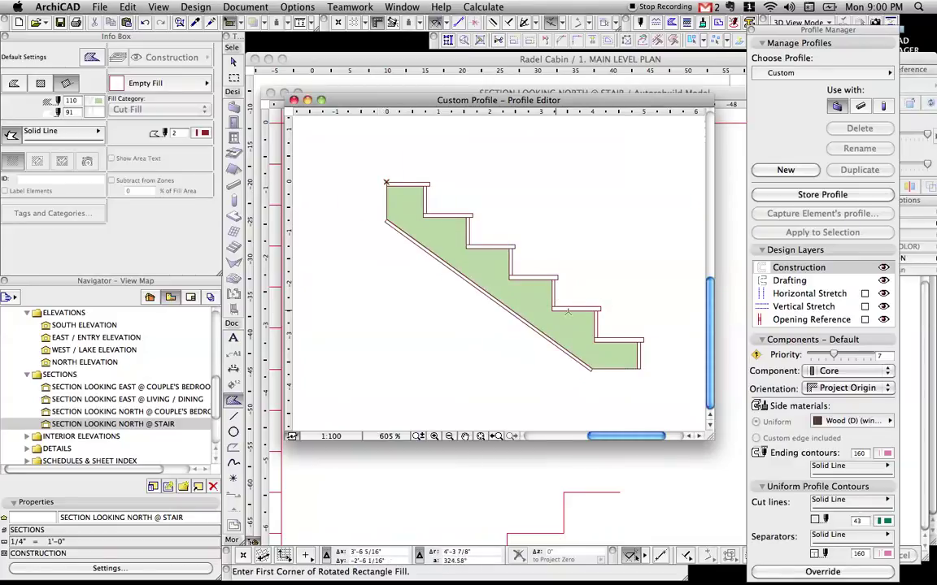
- Split the thin underside fill's lower end along the stringer's horizontal base edge
scroll(586, 347, up, 8)
middle_drag(608, 397, 541, 307)
key(Escape)
click(519, 336)
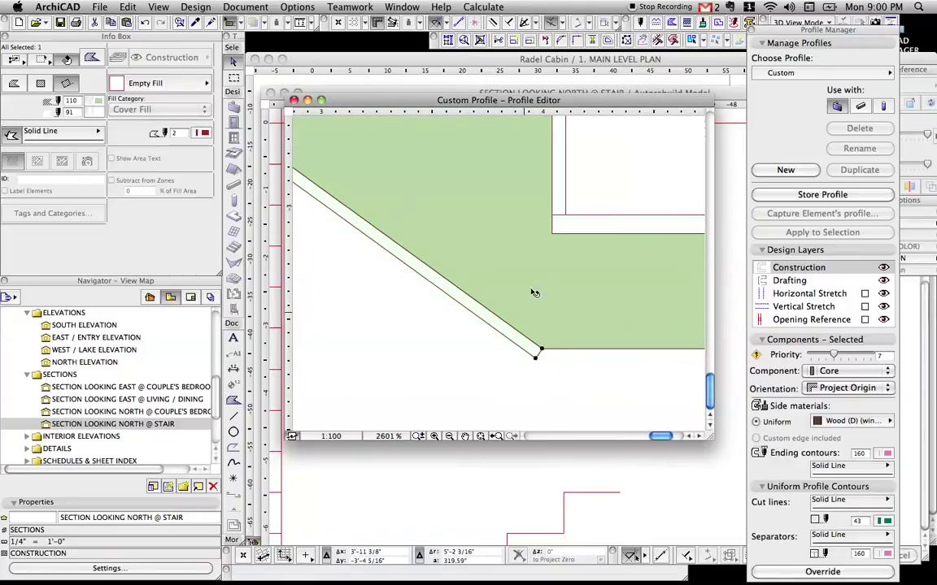
click(608, 41)
click(562, 350)
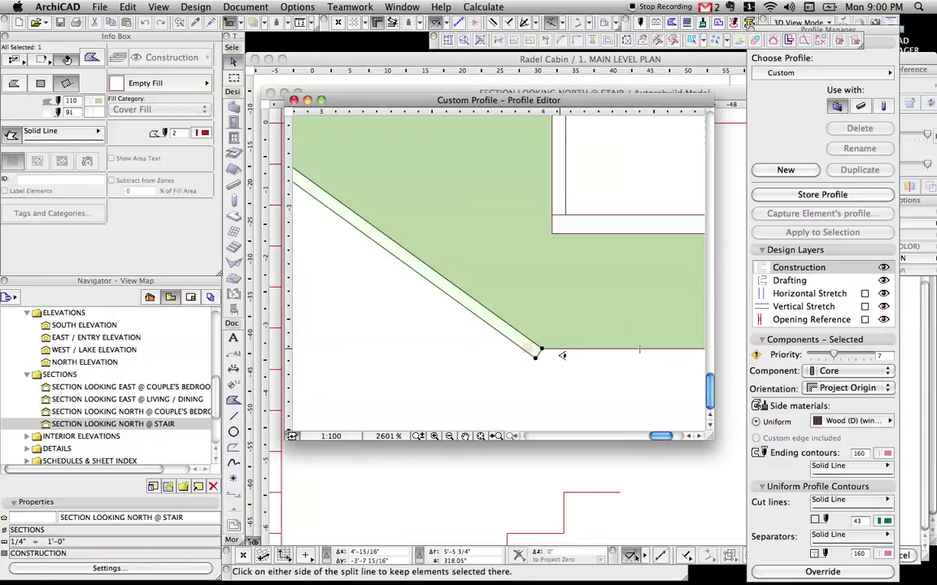
click(558, 383)
scroll(487, 305, down, 4)
scroll(431, 244, up, 3)
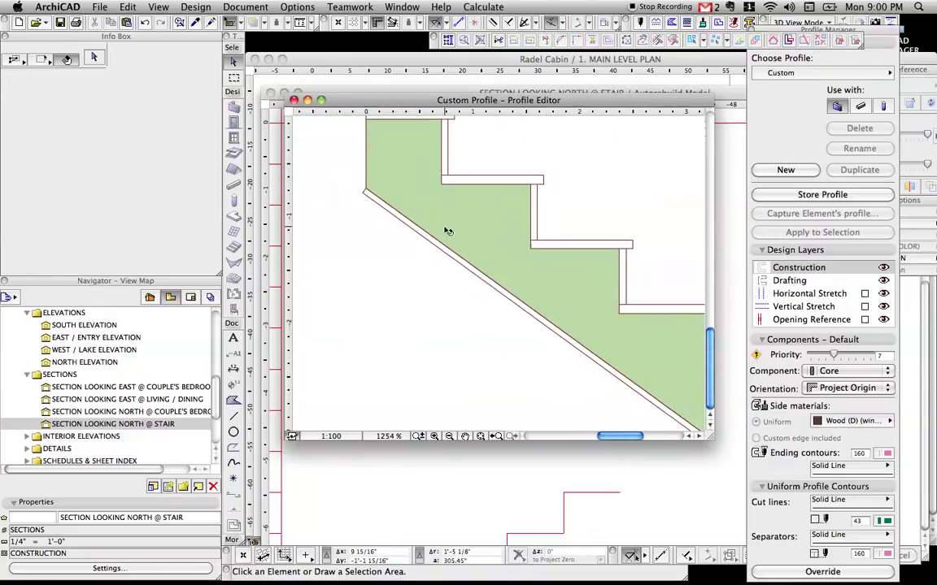
- Split the thin underside fill's upper end along the stringer's vertical edge, keeping the piece outside it selected
click(403, 261)
scroll(411, 264, up, 2)
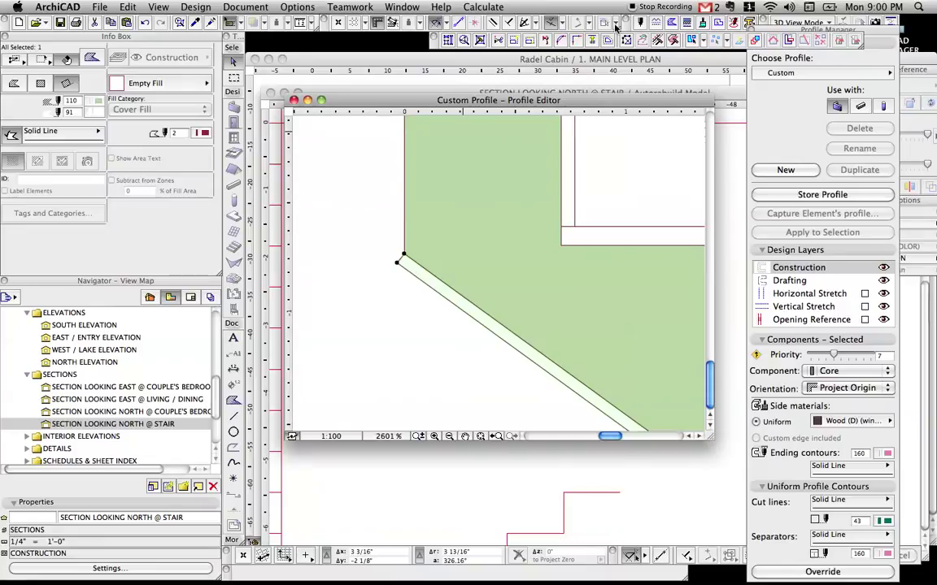
click(546, 40)
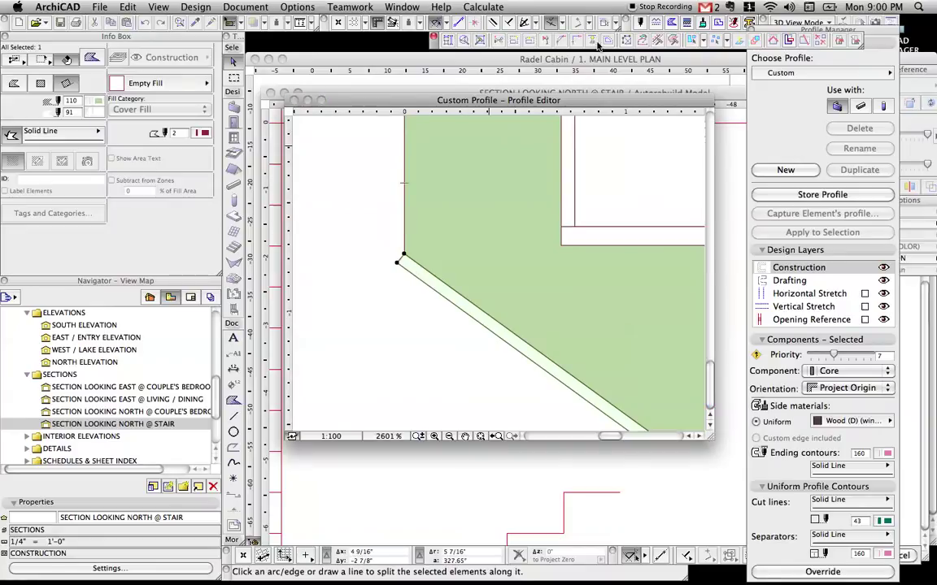
click(406, 202)
click(383, 211)
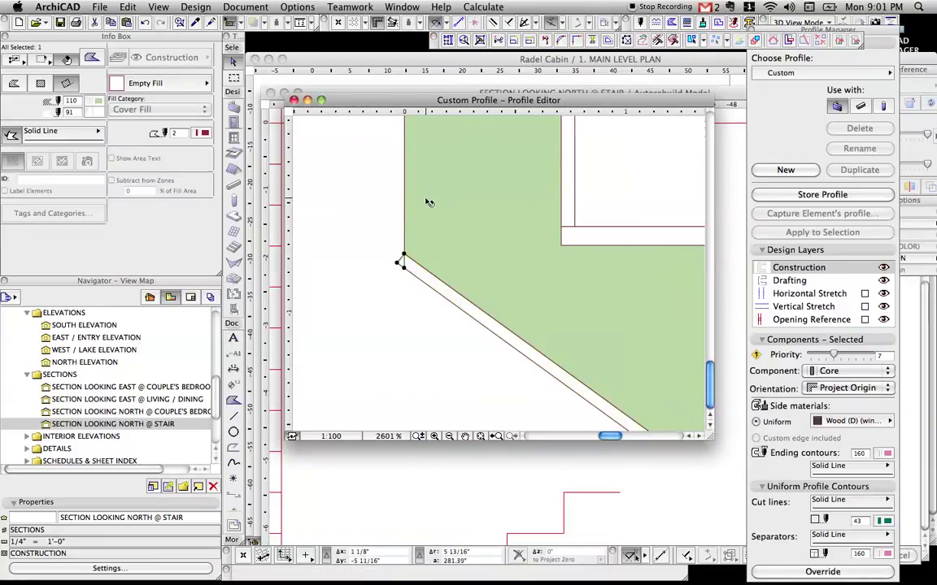
- Delete the leftover underside piece beyond the stringer's vertical edge and override the profile with uniform cut-line pen 43 and separator pen 160
key(Delete)
scroll(487, 214, down, 4)
middle_drag(500, 200, 411, 166)
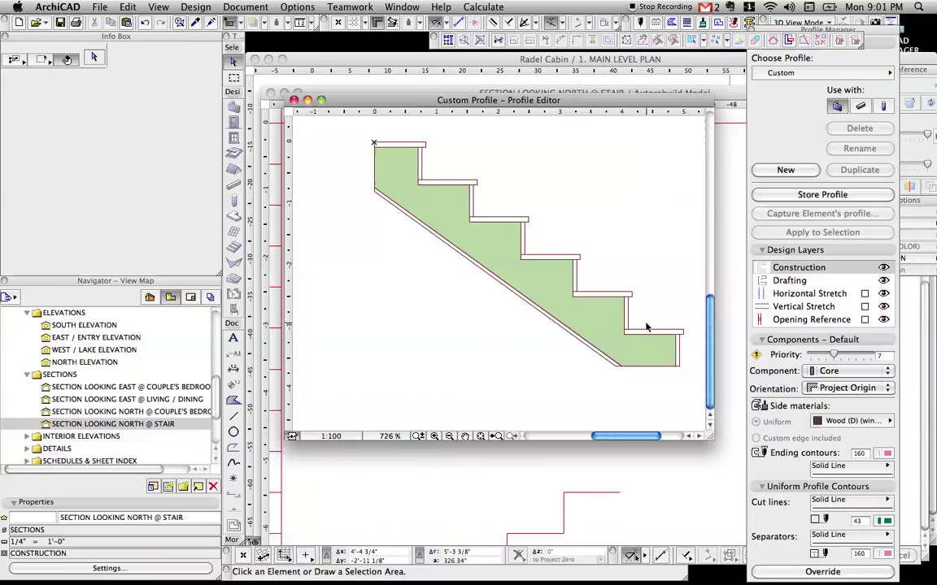
click(813, 570)
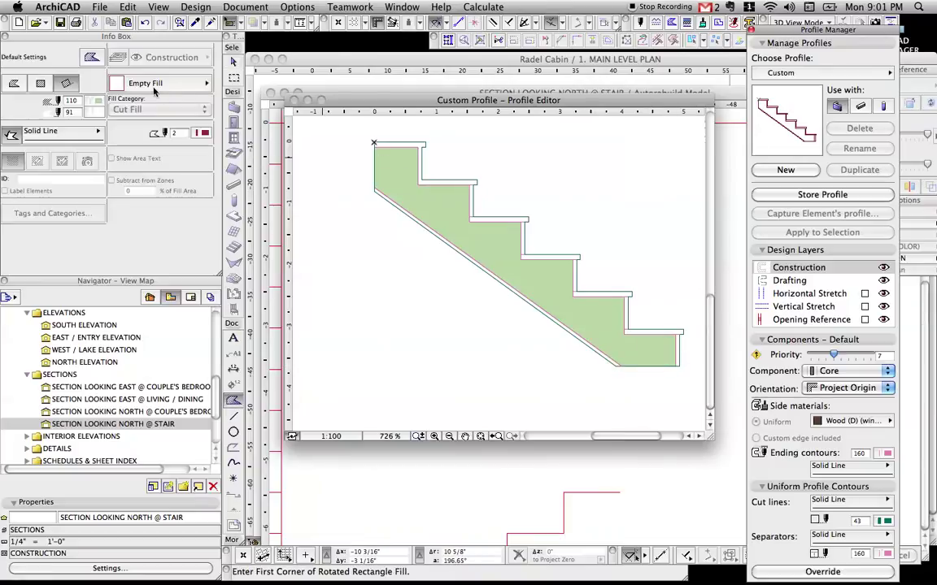
- Draw a Ceramic Tile-1" polygon fill with slanted ends directly beneath the stringer's horizontal base edge
click(140, 84)
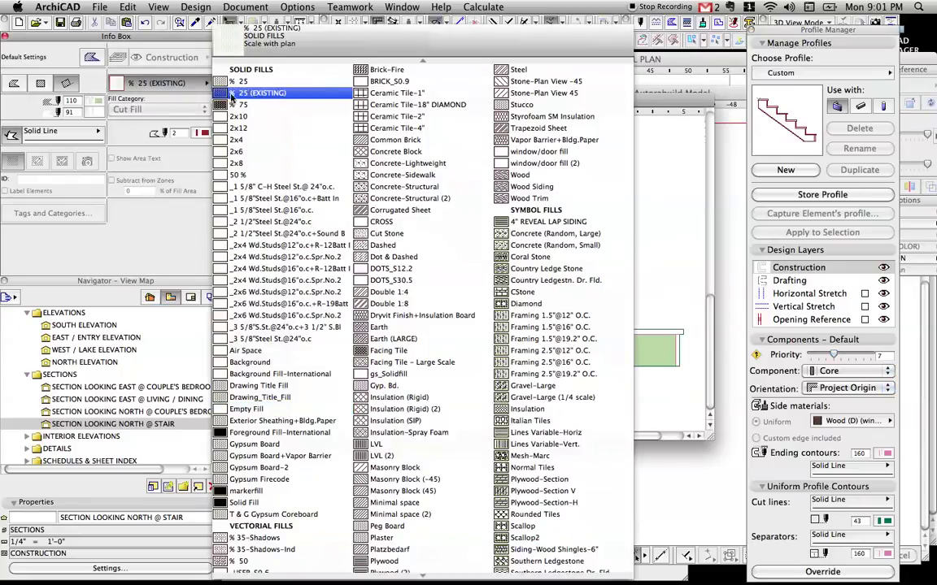
click(381, 106)
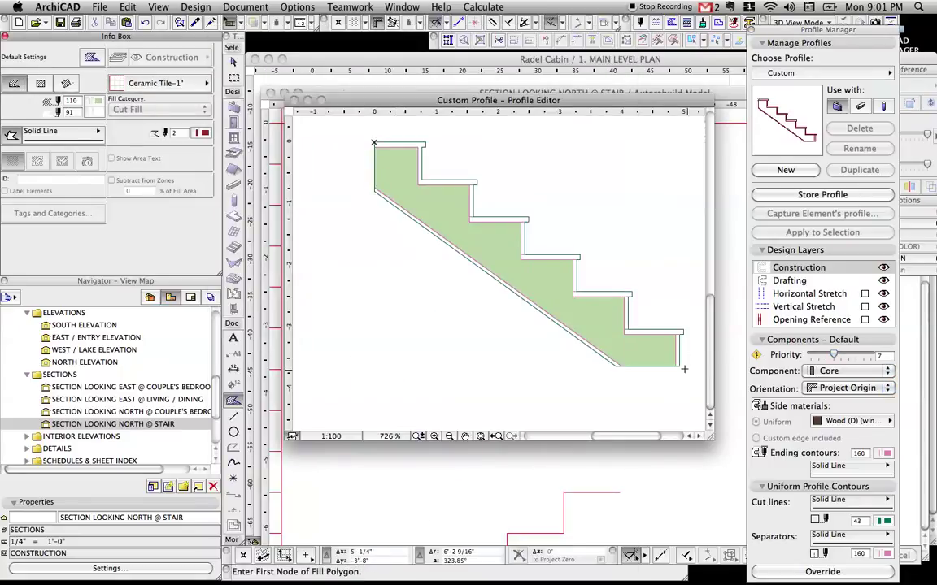
click(553, 366)
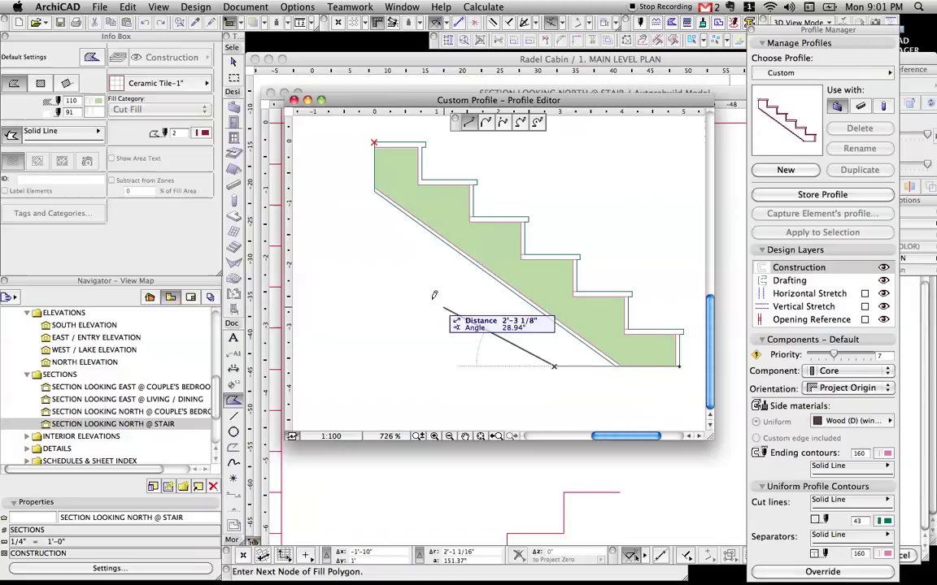
click(584, 398)
click(662, 398)
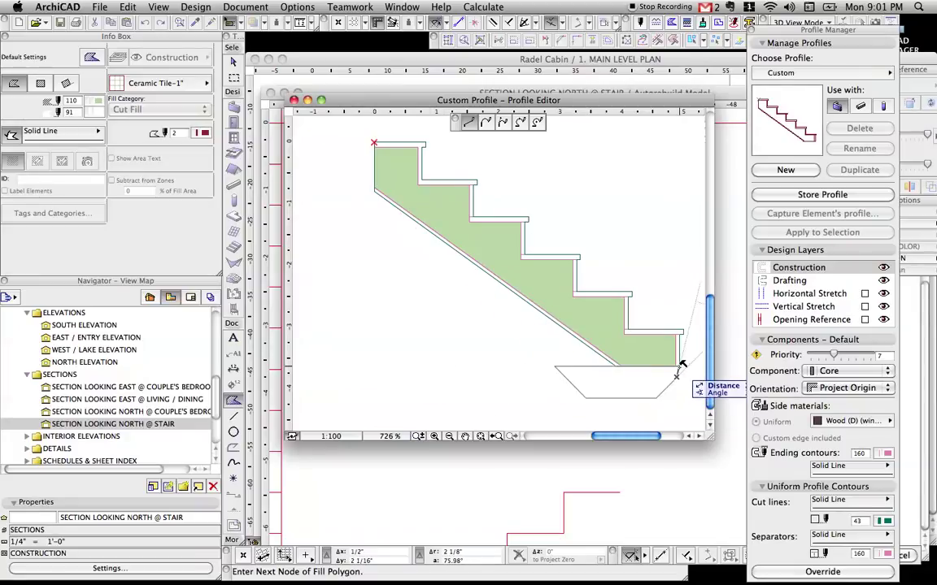
double_click(679, 367)
- Draw a second Ceramic Tile-1" polygon fill outside the stringer's vertical edge, starting at the profile origin
click(374, 143)
click(374, 221)
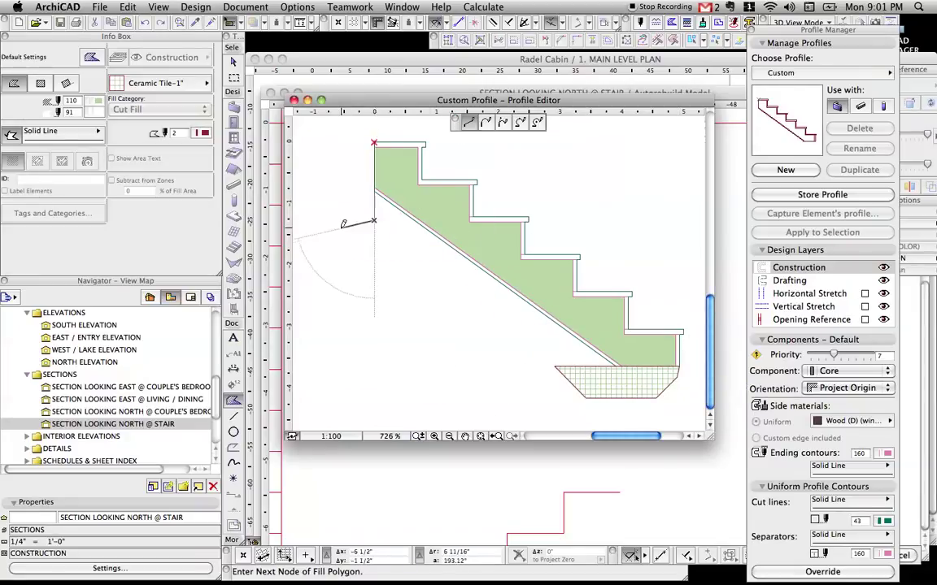
click(342, 229)
click(322, 166)
click(350, 137)
click(374, 143)
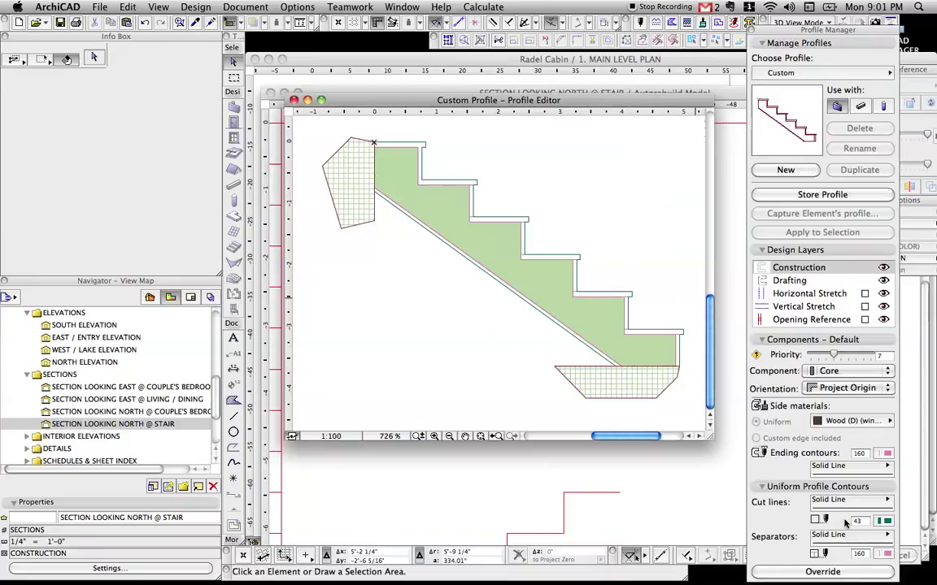
- Delete the two Ceramic Tile-1" fills below and beside the stair
click(618, 382)
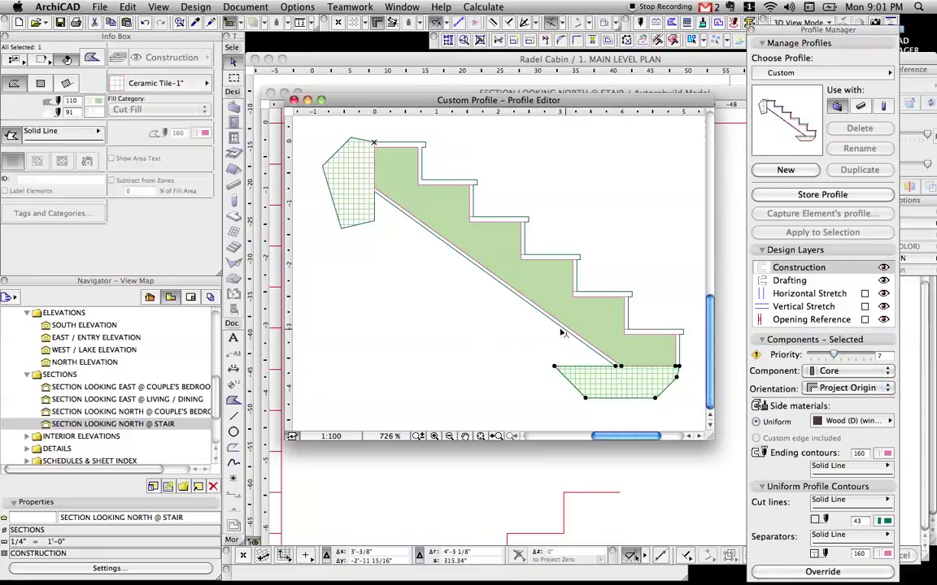
key(Delete)
click(353, 181)
key(Delete)
- Store the finished stair profile under the name New Profile
scroll(408, 150, up, 3)
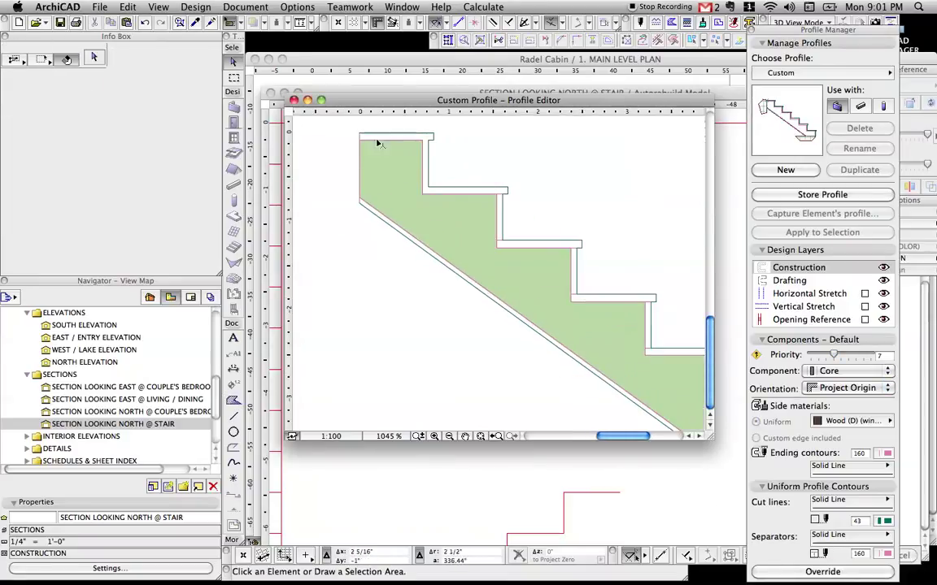
scroll(496, 233, down, 1)
middle_drag(496, 233, 434, 183)
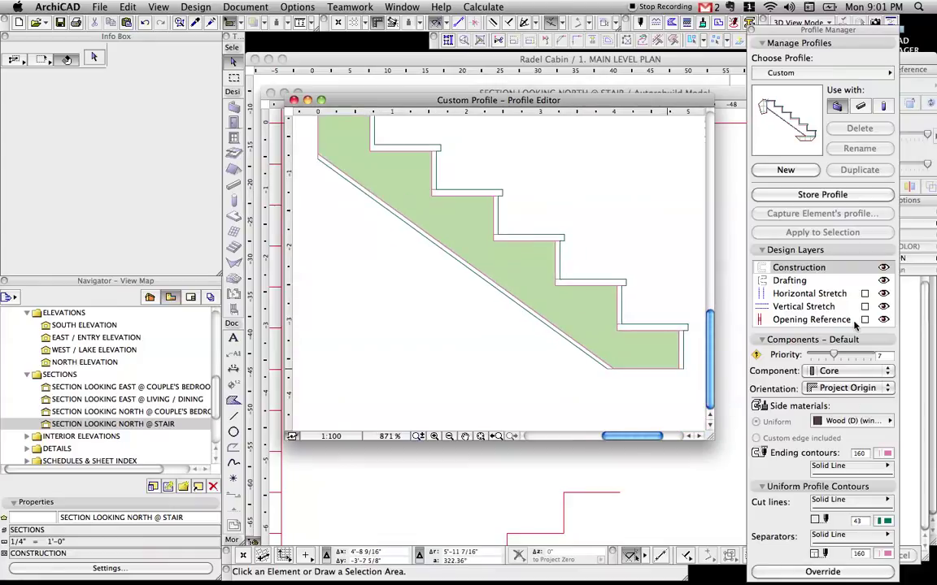
scroll(639, 384, down, 2)
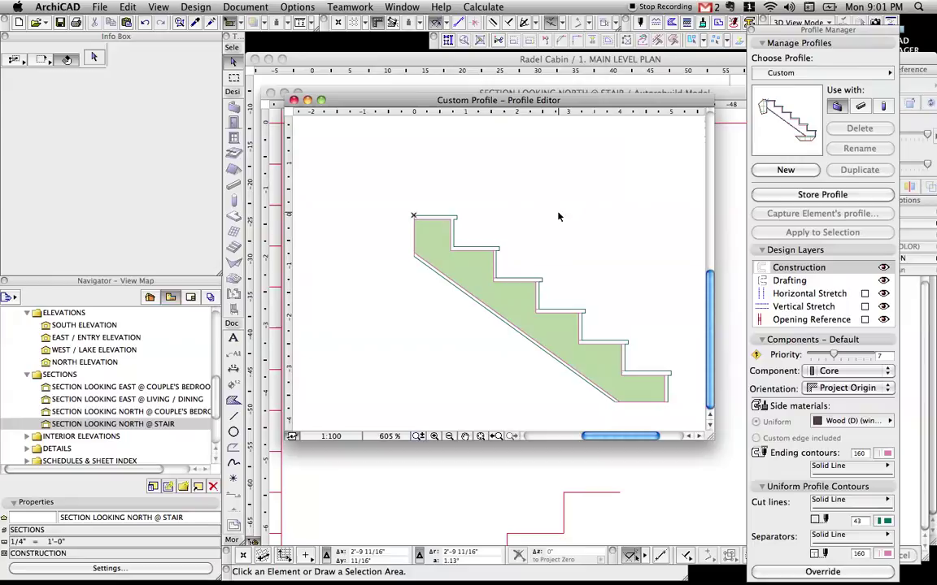
click(841, 196)
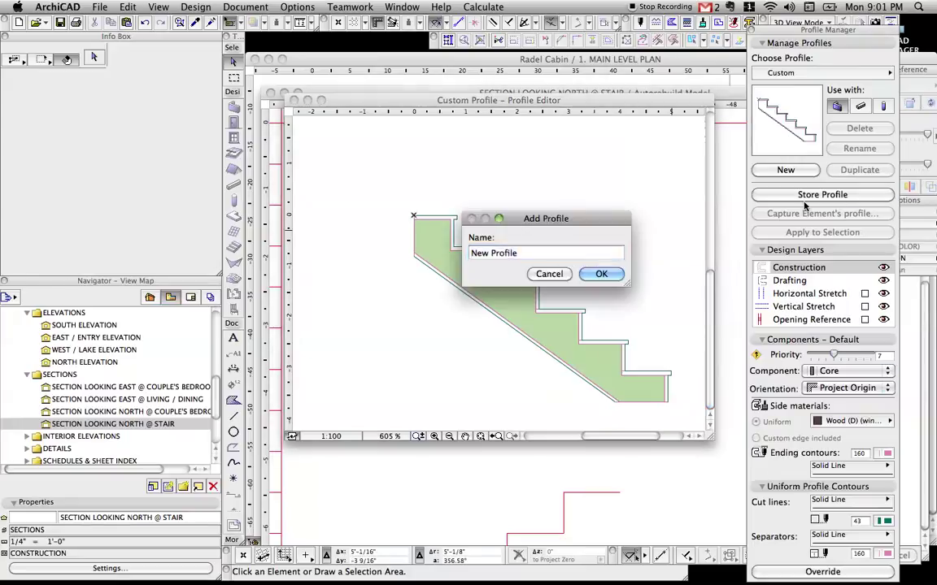
click(602, 275)
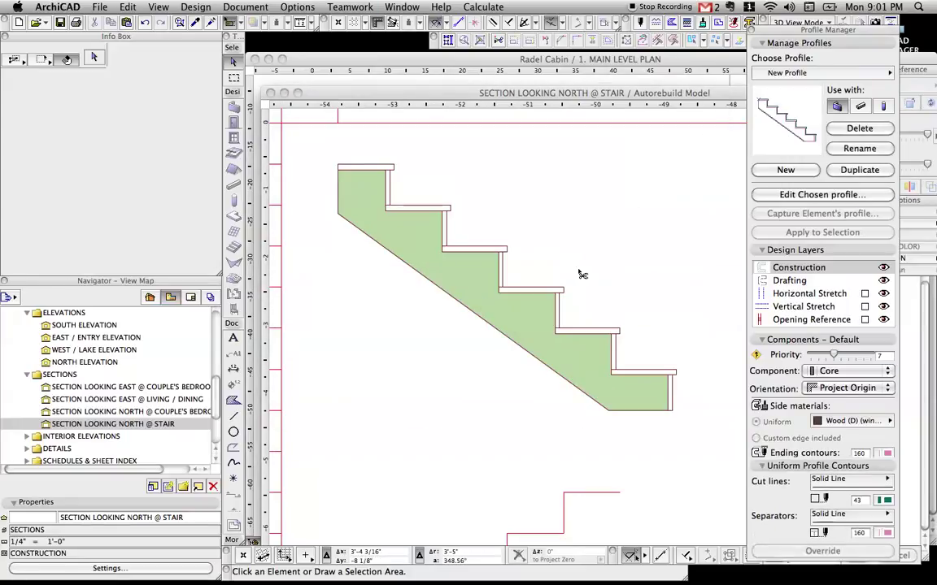
- Bring the main level plan to the front and cancel the selection rectangle started there
click(394, 79)
scroll(487, 217, down, 6)
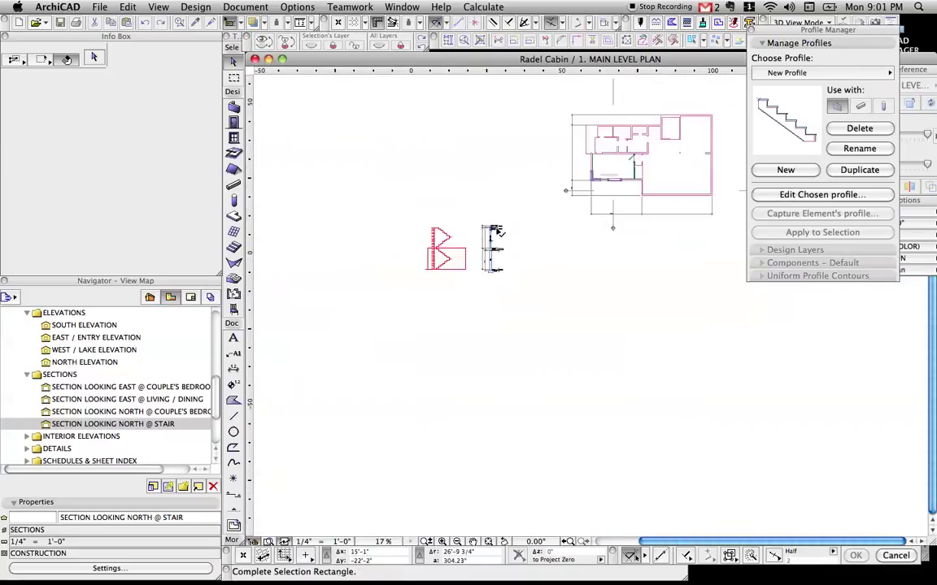
middle_drag(660, 175, 480, 201)
scroll(479, 201, down, 1)
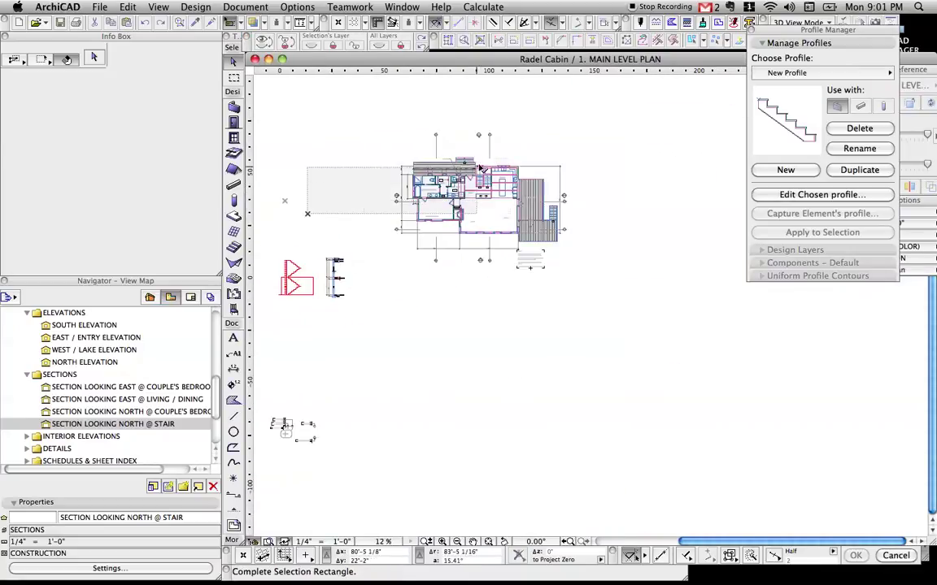
key(Escape)
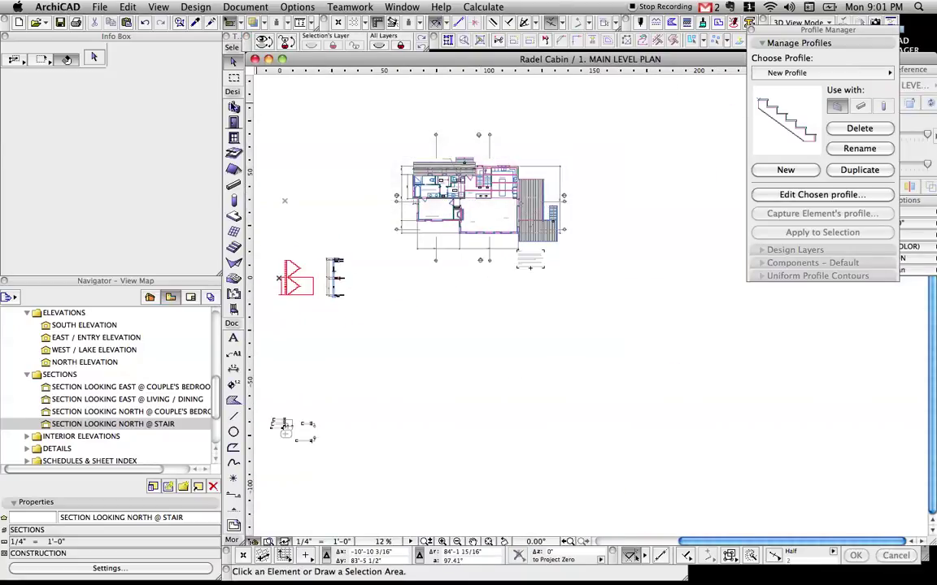
- Set the Wall tool to a complex profile wall that uses New Profile
click(234, 107)
click(167, 57)
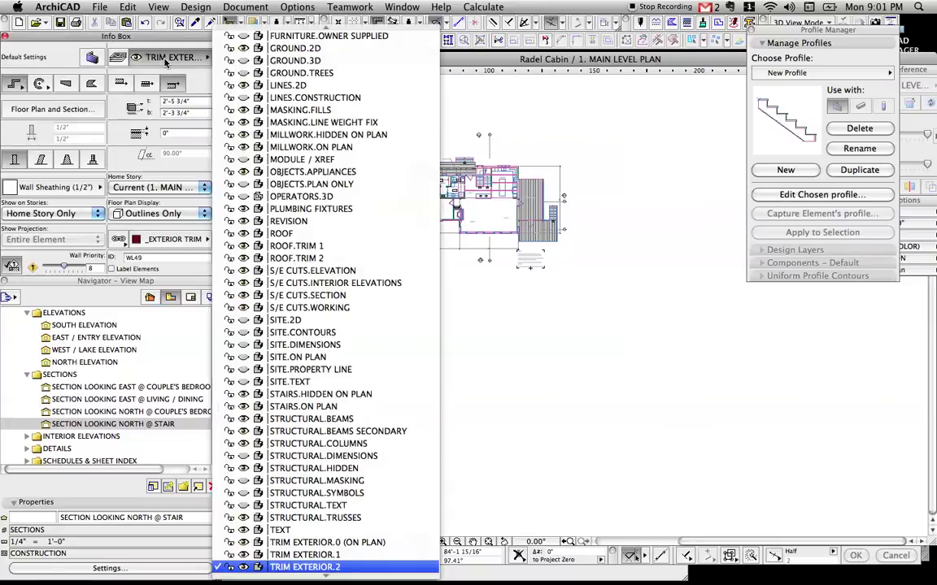
scroll(110, 169, down, 2)
scroll(110, 169, up, 2)
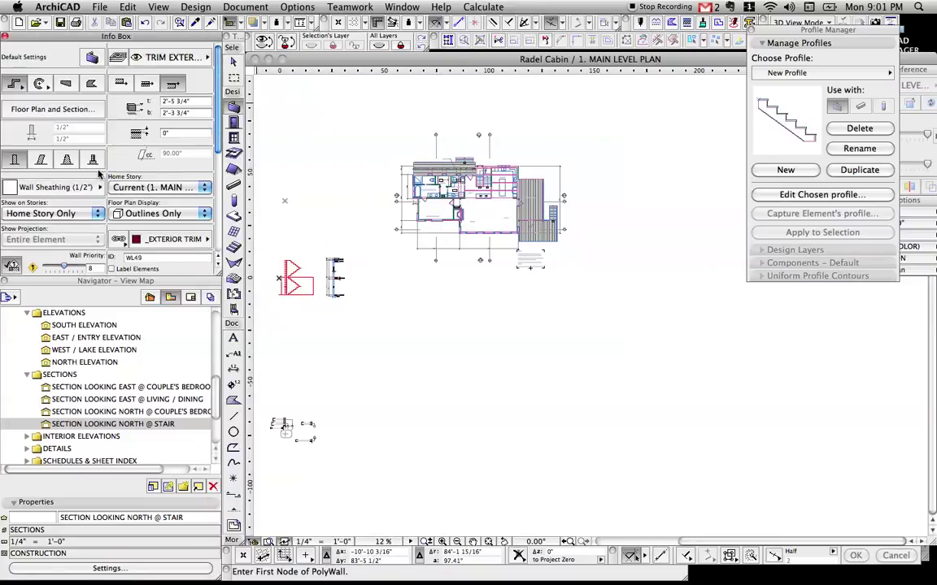
click(152, 58)
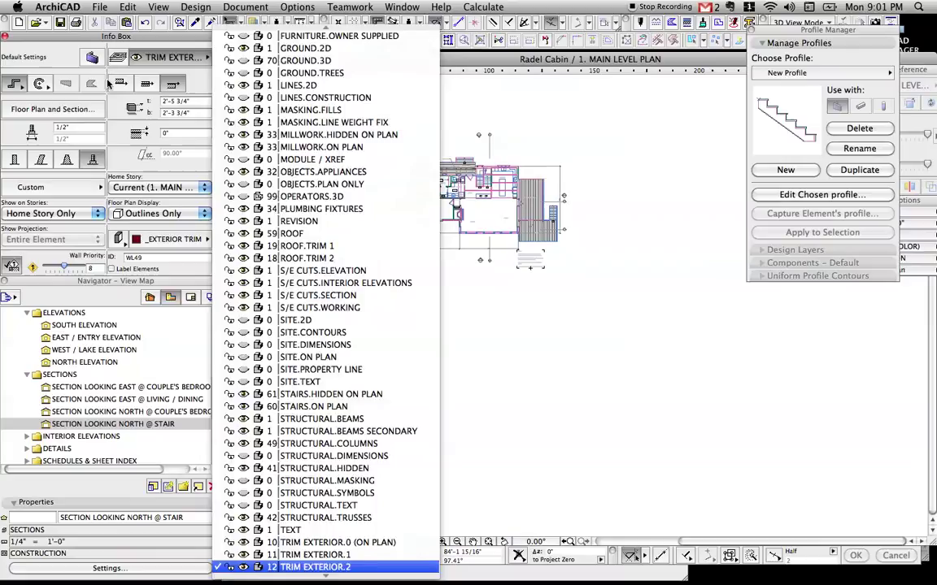
click(81, 186)
click(77, 186)
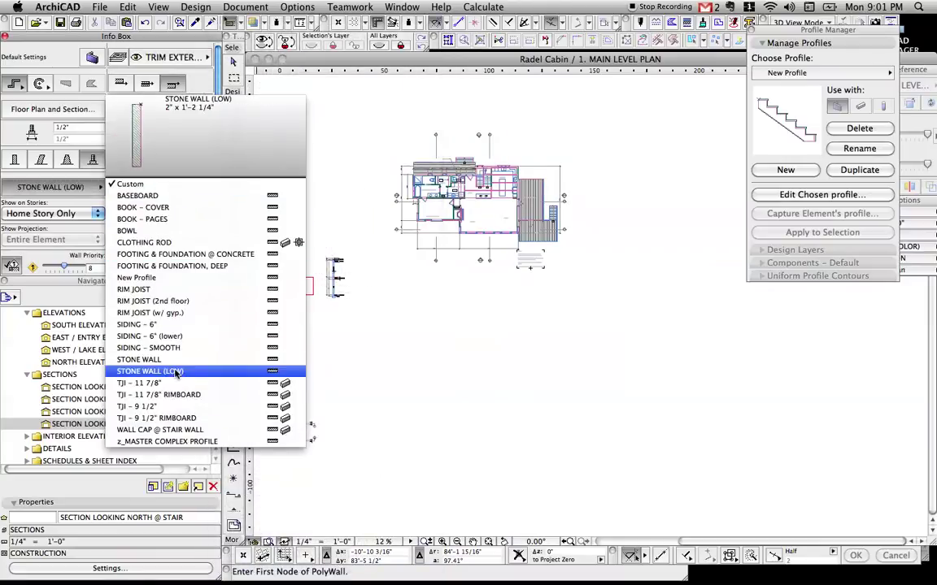
click(151, 265)
click(78, 186)
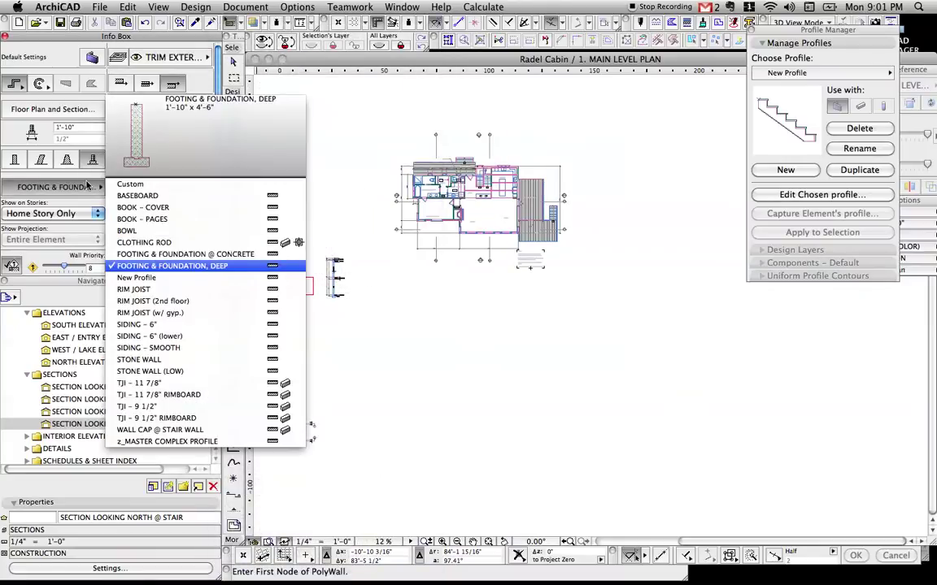
click(156, 278)
- Draw a horizontal New Profile wall about 5 feet long in the empty area below the house plan
click(529, 350)
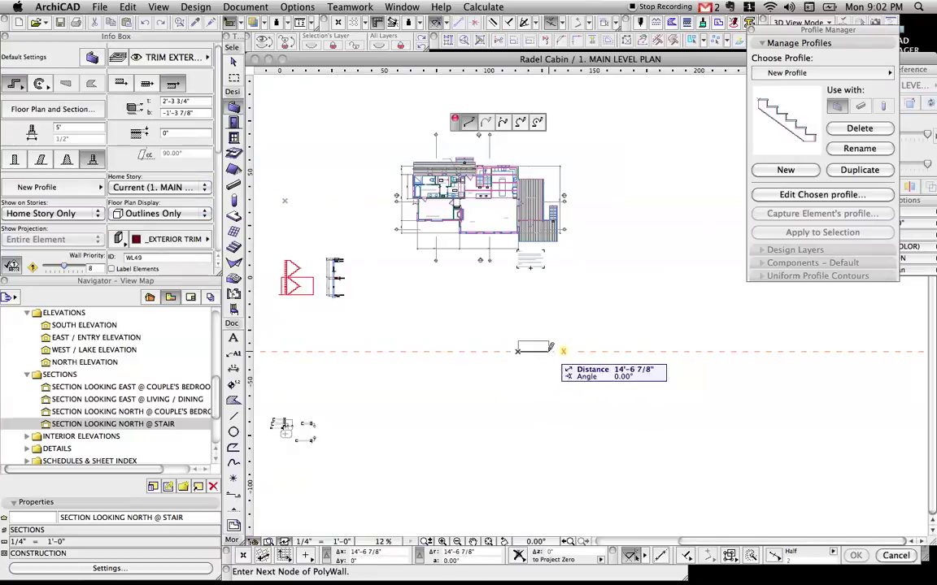
scroll(535, 347, up, 3)
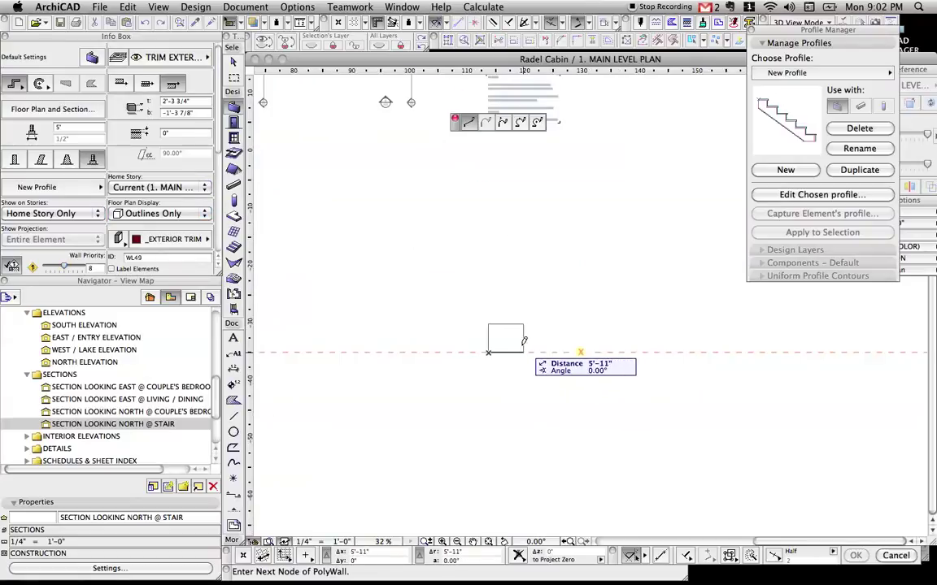
click(518, 349)
scroll(517, 348, up, 3)
- Select the stair-profile wall, examine it in 3D and return to the floor plan
shift+click(508, 347)
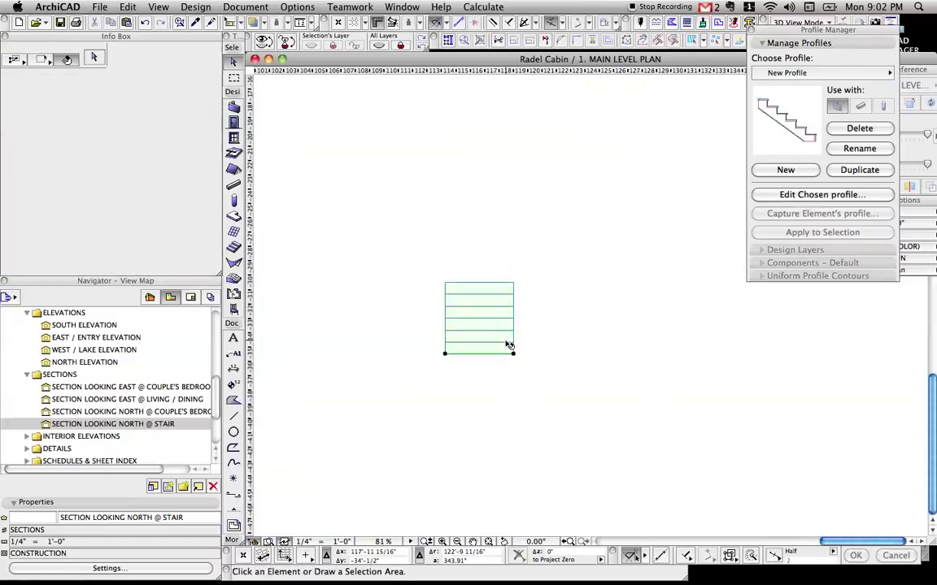
scroll(501, 345, up, 3)
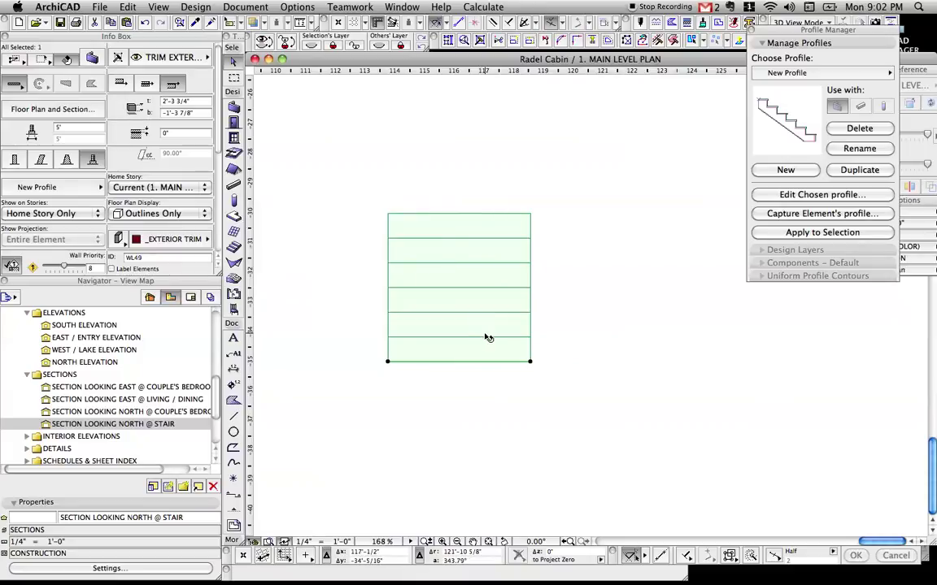
key(F5)
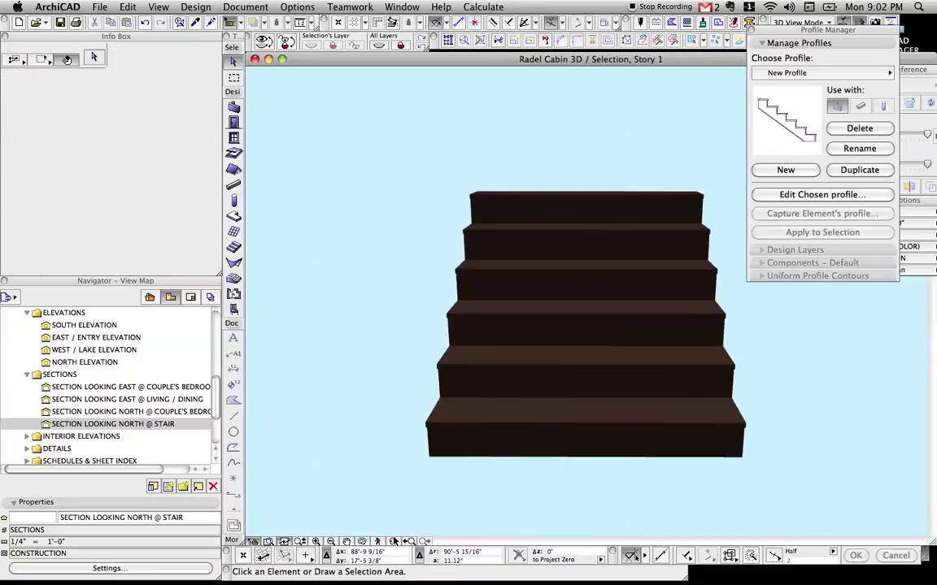
shift+middle_drag(640, 380, 604, 366)
key(F2)
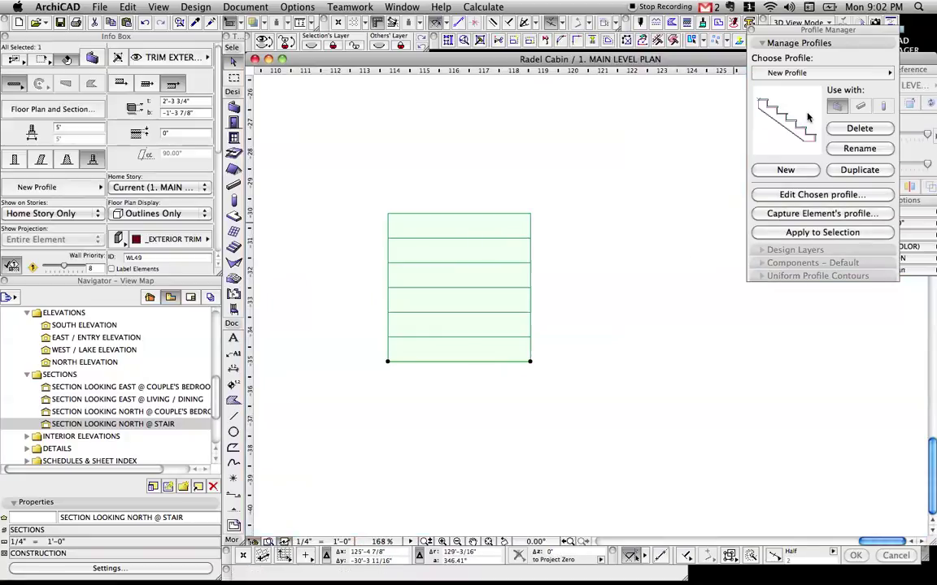
- Delete the stair-profile test wall from the main level plan
key(F11)
mouse_move(936, 1)
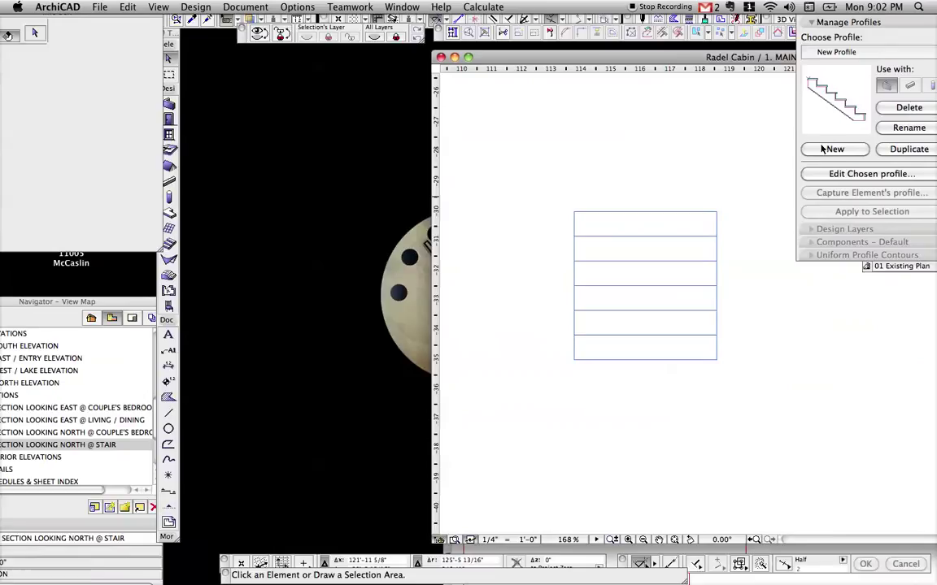
click(497, 274)
key(Delete)
- Open the stored profile STAIR (lower) (1) for editing, examine its position relative to the origin, and select its elements
click(786, 73)
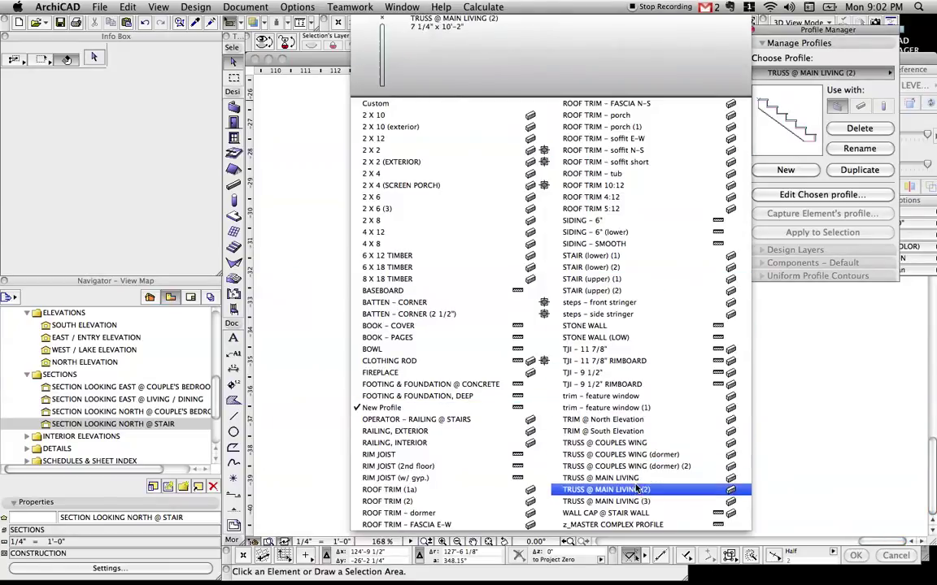
click(609, 257)
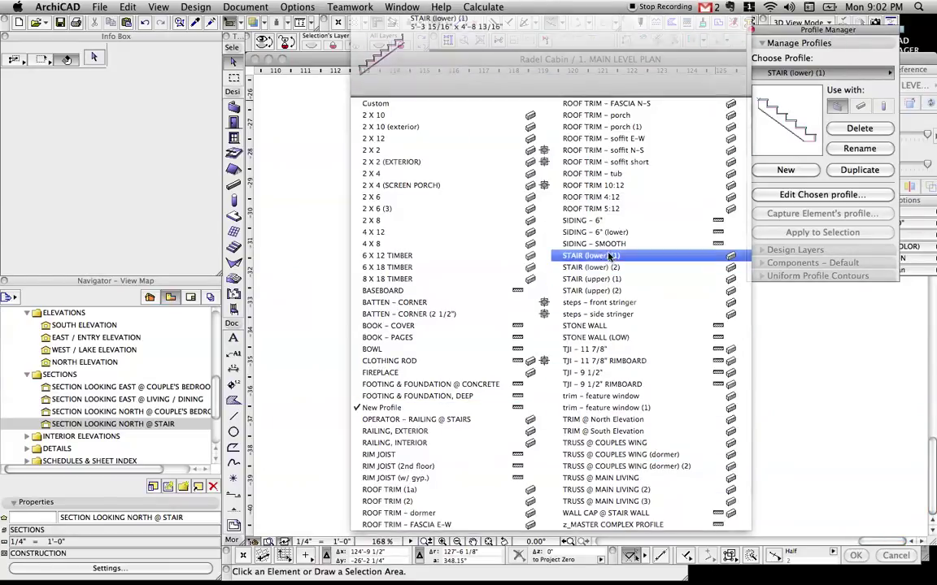
click(791, 195)
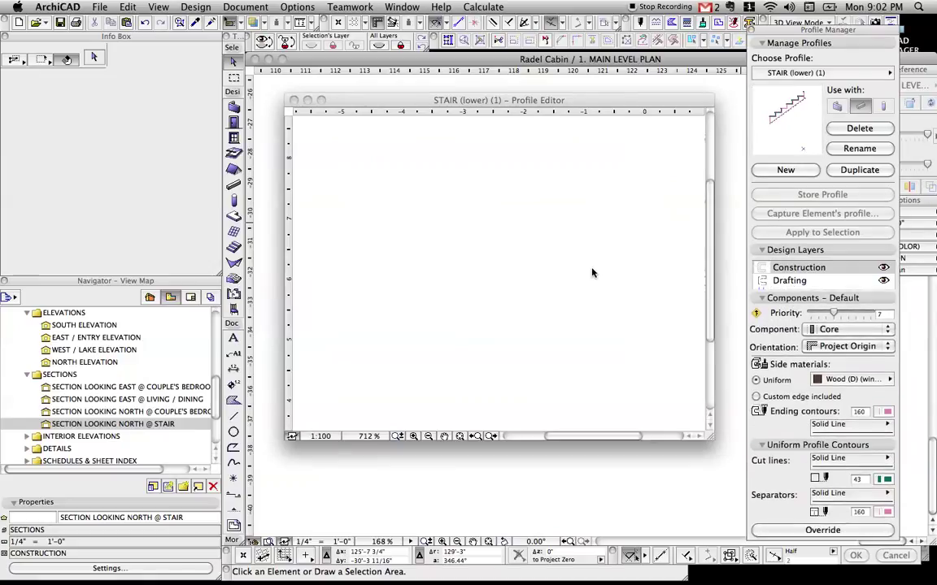
scroll(579, 271, down, 5)
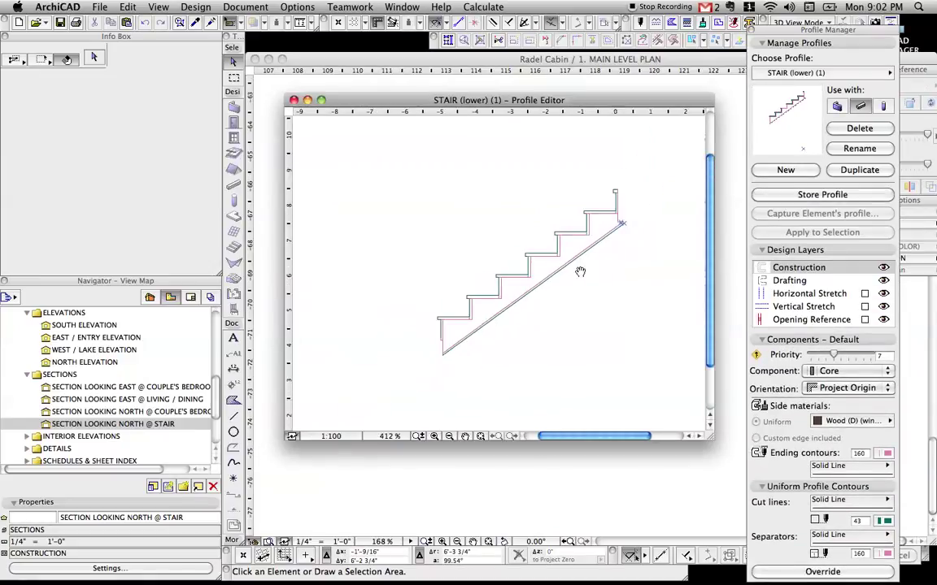
scroll(587, 357, down, 2)
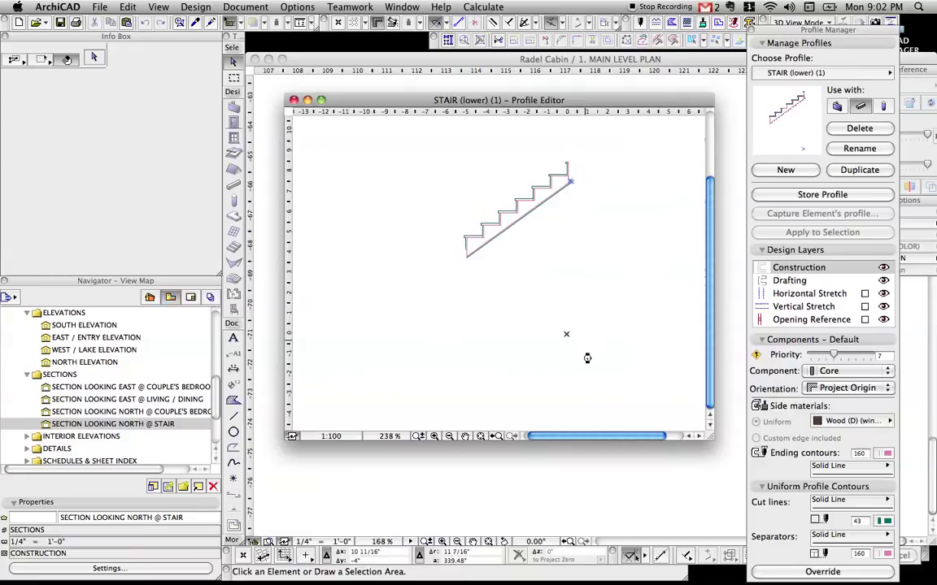
drag(601, 284, 414, 161)
- Paste the copied STAIR (lower) (1) elements into the STAIR (lower) (2) profile and store the combined profile
click(813, 73)
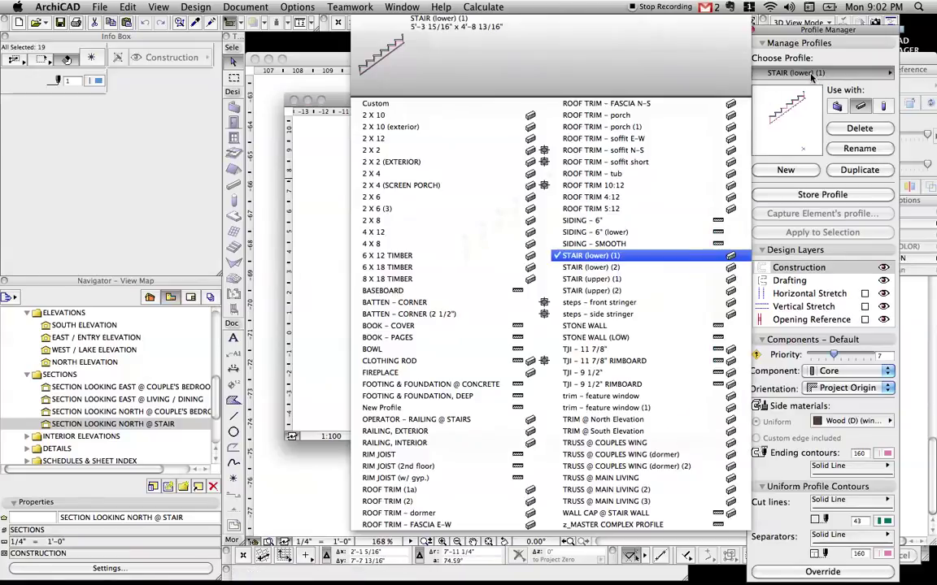
click(641, 267)
scroll(642, 267, down, 8)
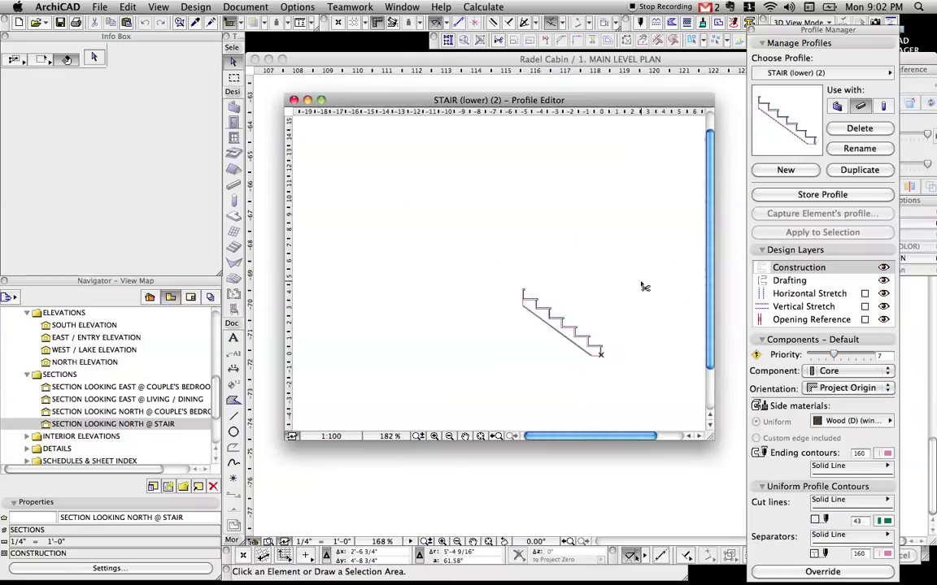
key(super+v)
click(639, 290)
scroll(610, 339, up, 4)
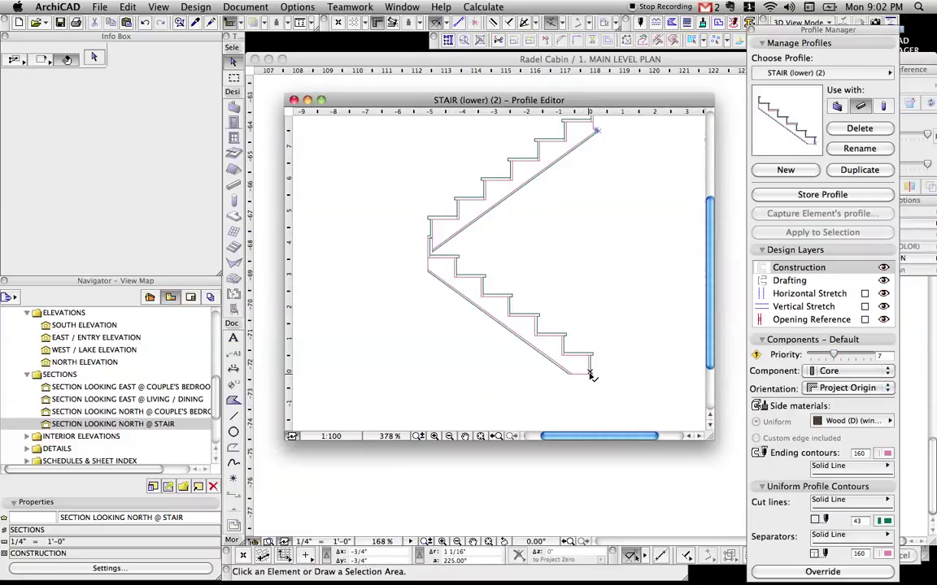
scroll(591, 361, up, 1)
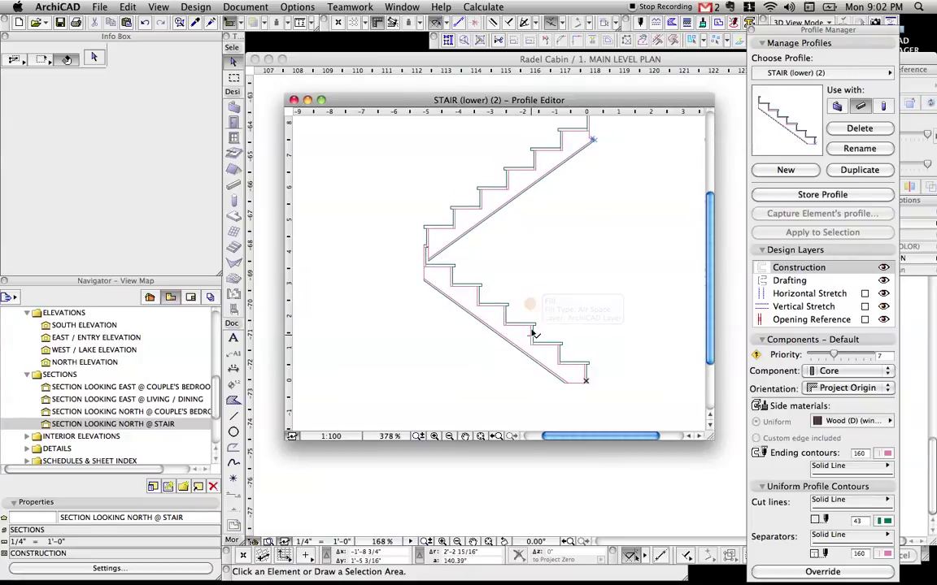
key(super+s)
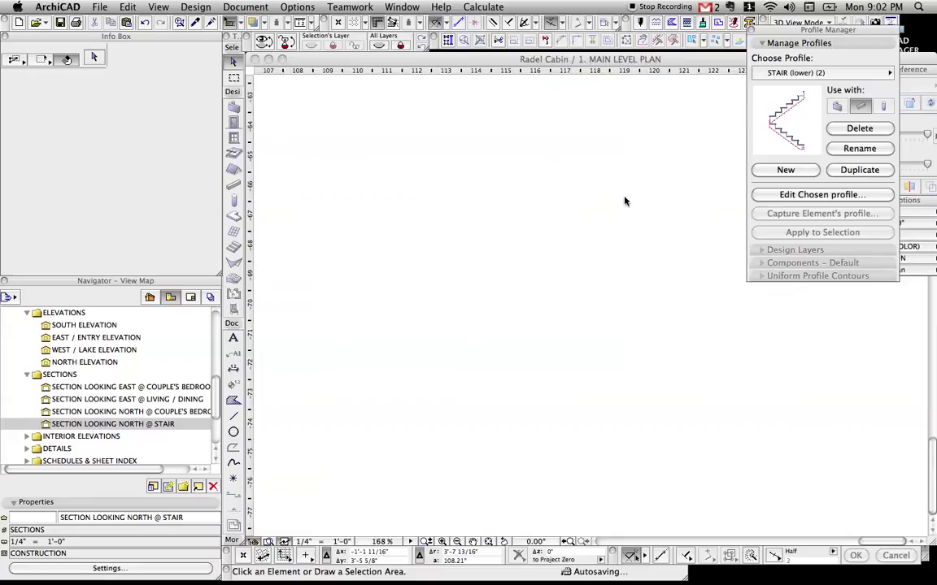
- Go from the main level stair to the lower level plan and select both lower stair beams together
click(488, 541)
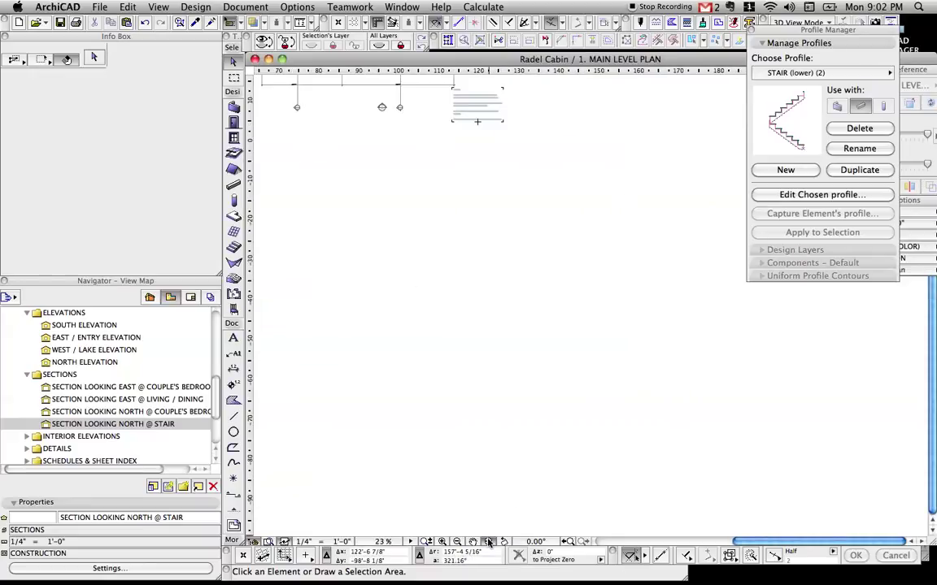
scroll(525, 217, up, 8)
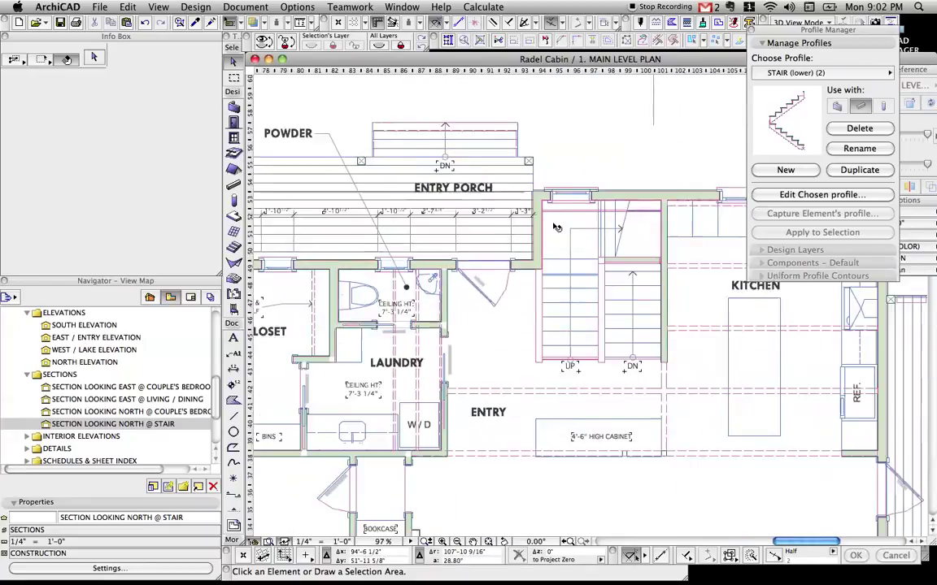
scroll(556, 227, up, 2)
click(535, 210)
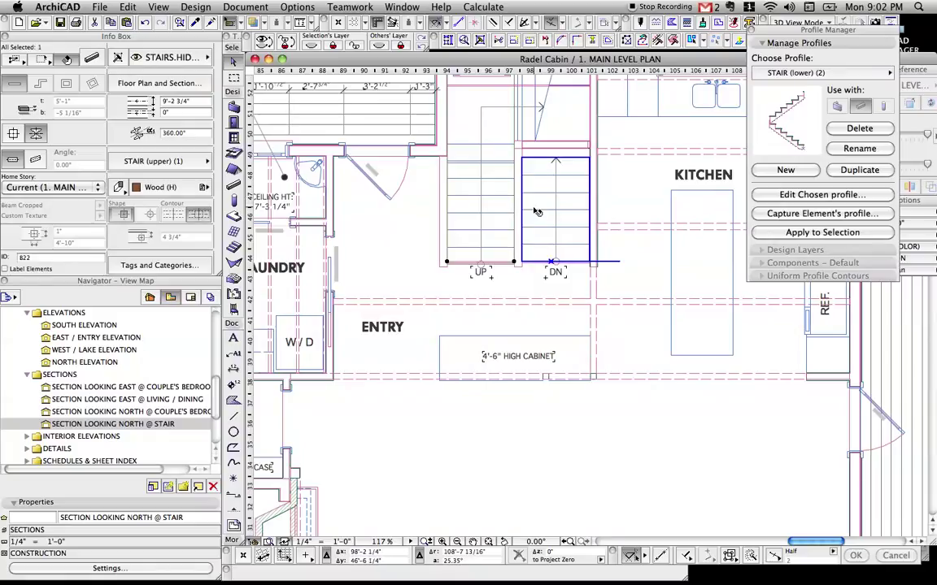
key(super+Down)
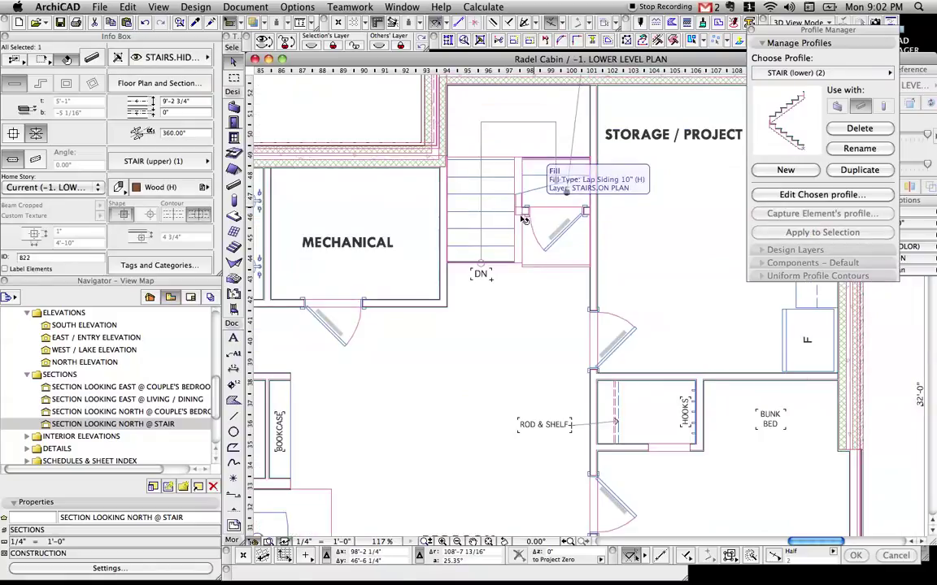
click(525, 217)
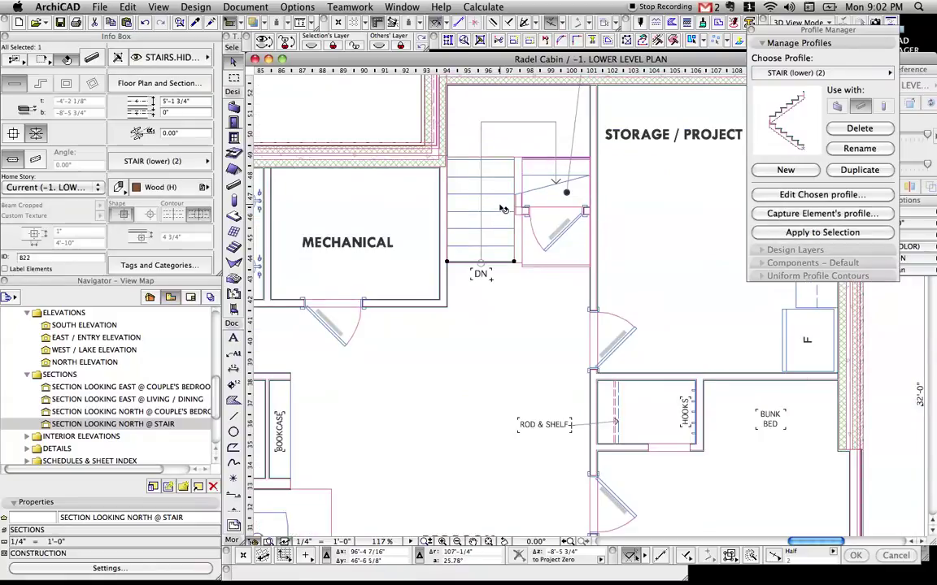
shift+click(558, 238)
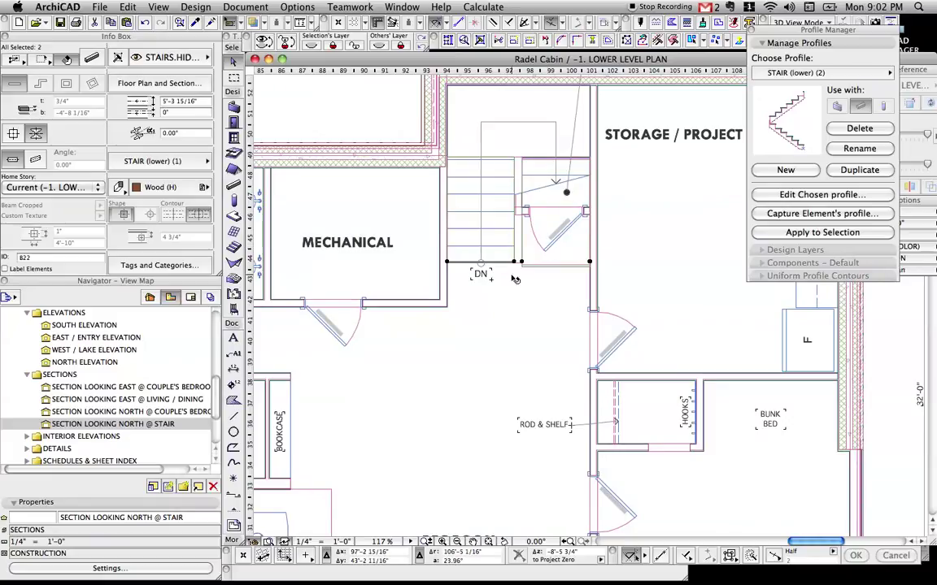
- Drag a copy of the two selected stair beams into the empty area northeast of the lower level plan
scroll(515, 278, up, 3)
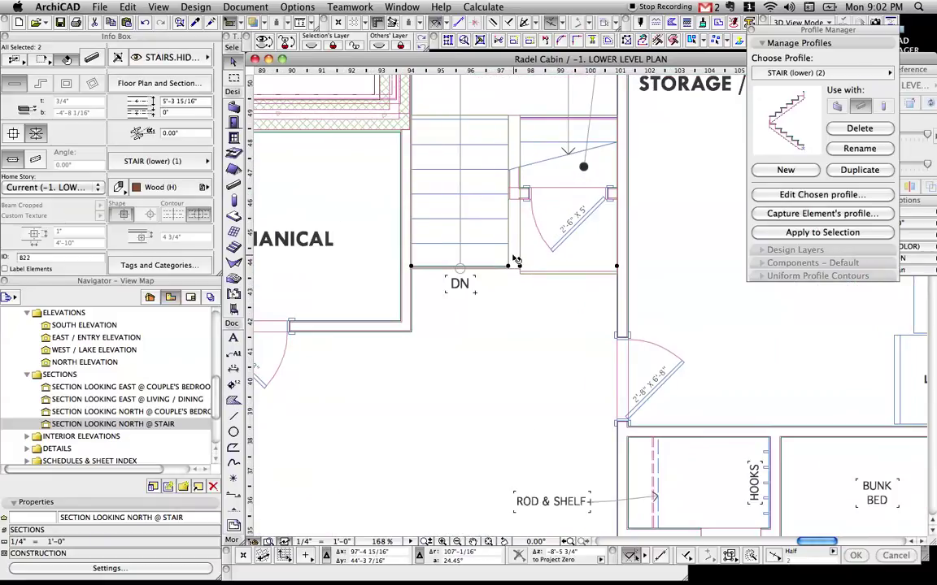
scroll(513, 258, down, 6)
middle_drag(513, 258, 480, 376)
key(super+d)
click(473, 368)
scroll(691, 151, down, 4)
middle_drag(724, 122, 499, 250)
key(alt)
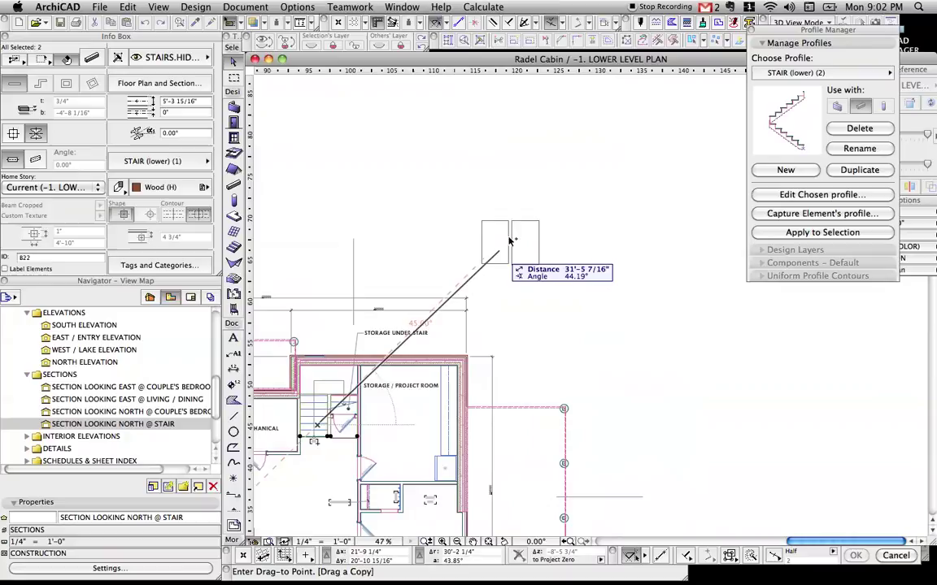
click(531, 215)
- Show the copied stair beams in 3D and switch the lower flight's profile to STAIR (lower) (1)
key(F5)
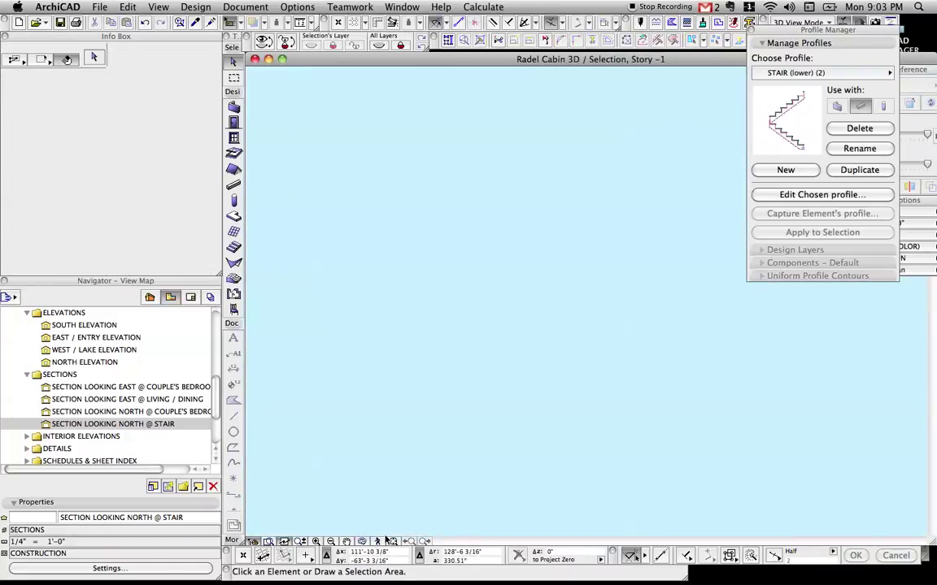
shift+middle_drag(573, 435, 695, 328)
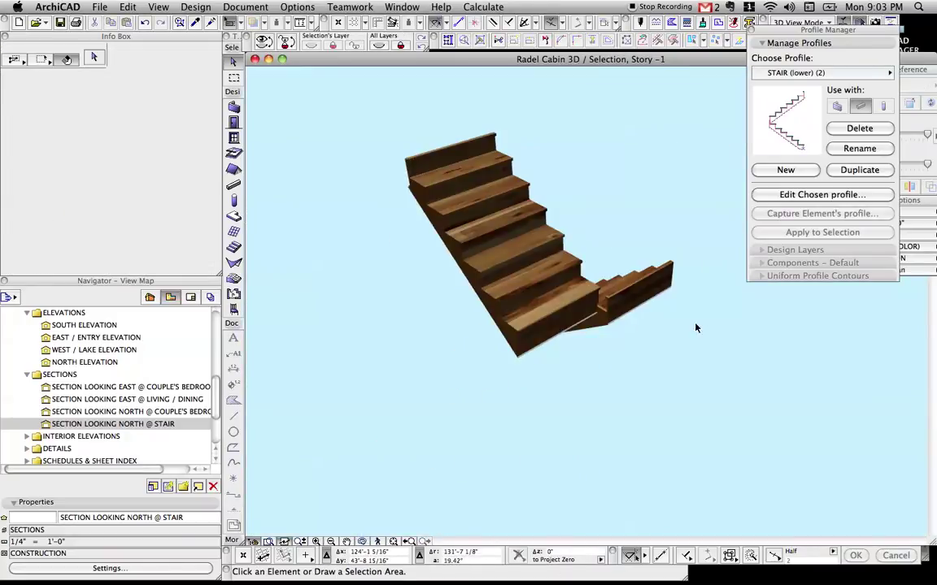
click(616, 291)
click(150, 161)
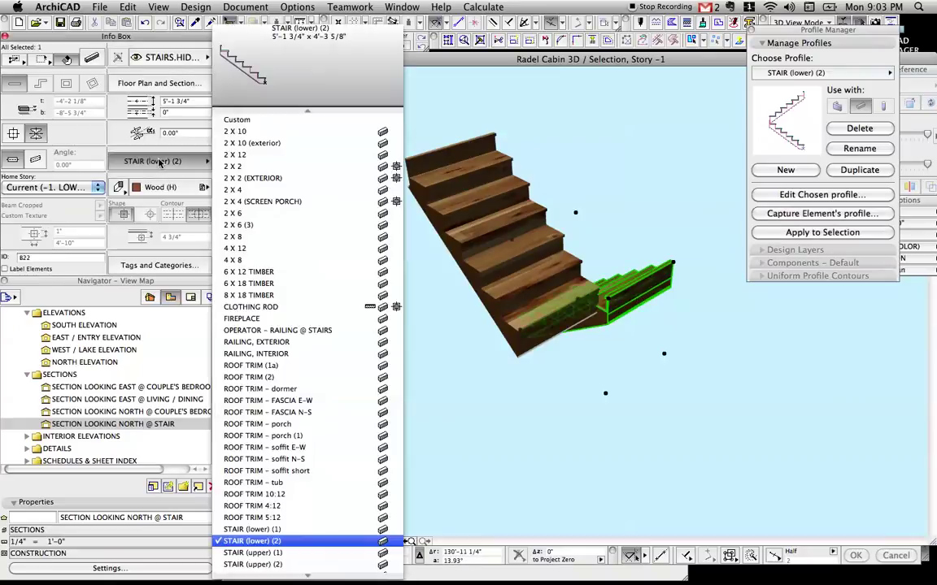
click(297, 530)
key(Escape)
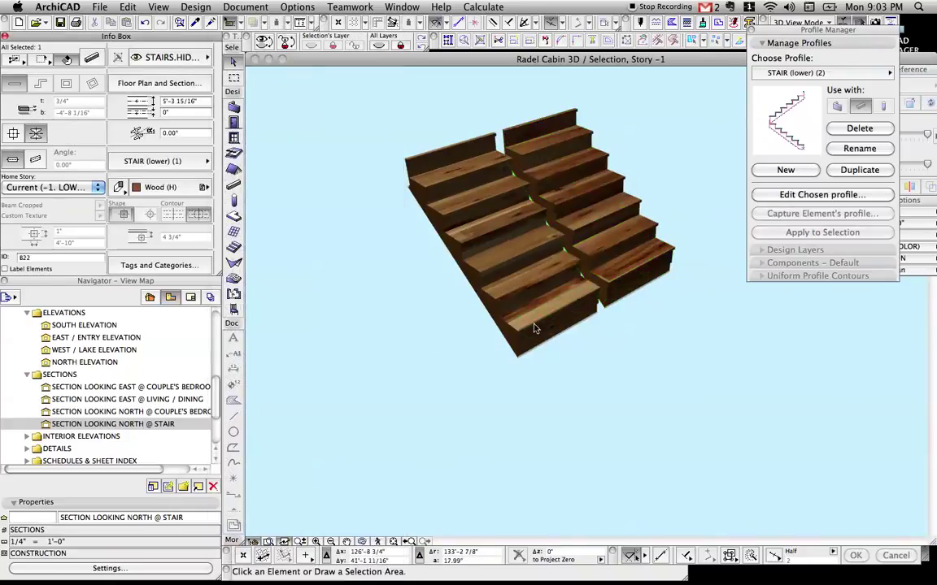
- Set the switched stair beam's profile back to STAIR (lower) (2) and view both flights from the side
middle_drag(534, 325, 473, 265)
click(518, 226)
click(148, 161)
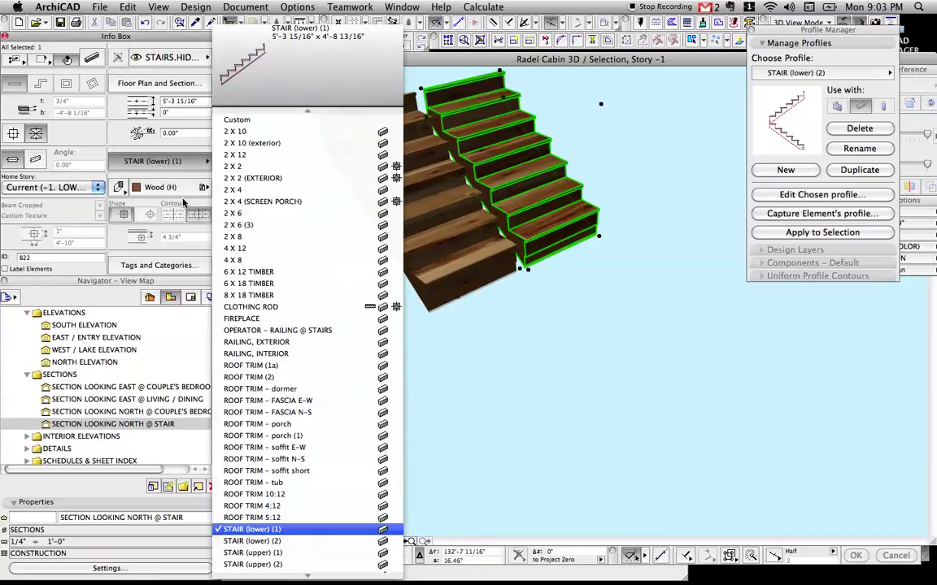
click(269, 538)
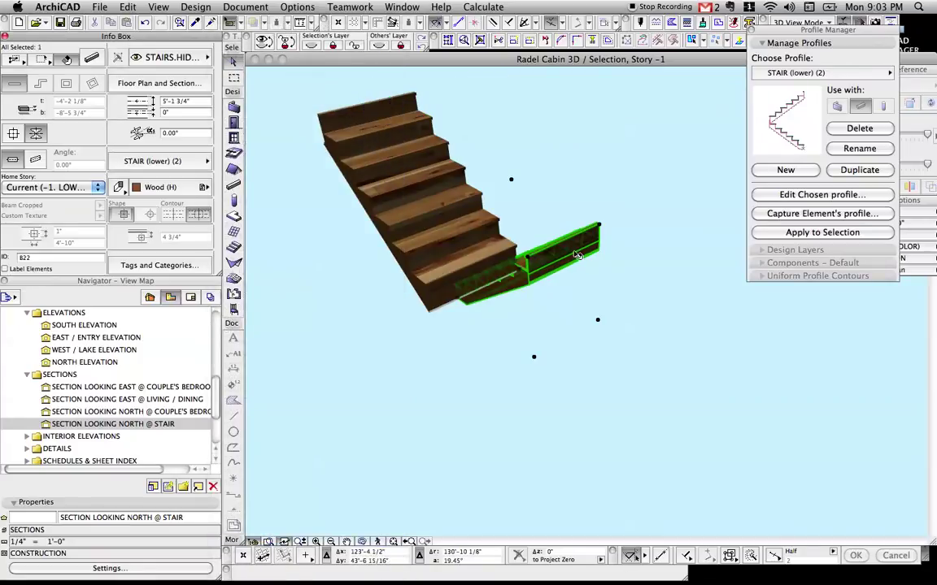
key(Escape)
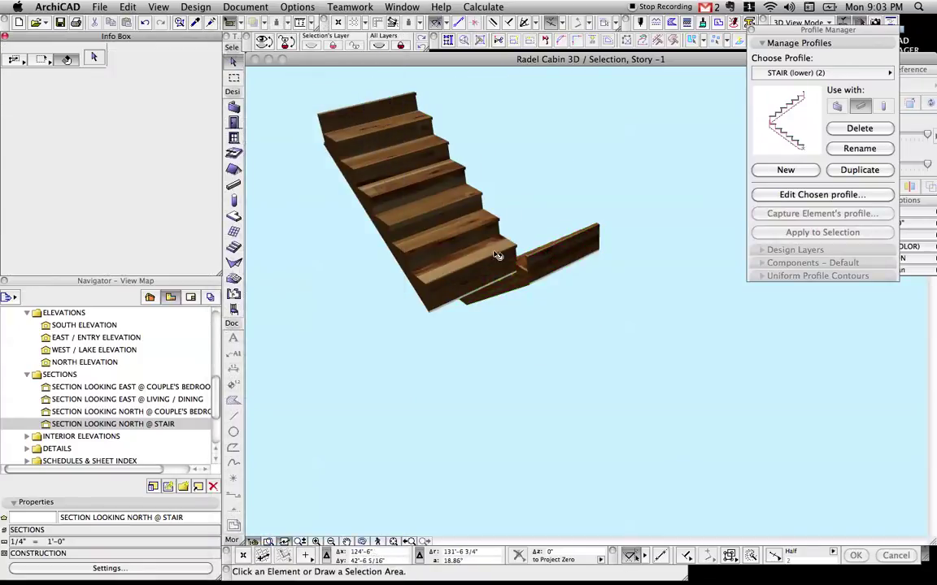
shift+middle_drag(568, 278, 476, 270)
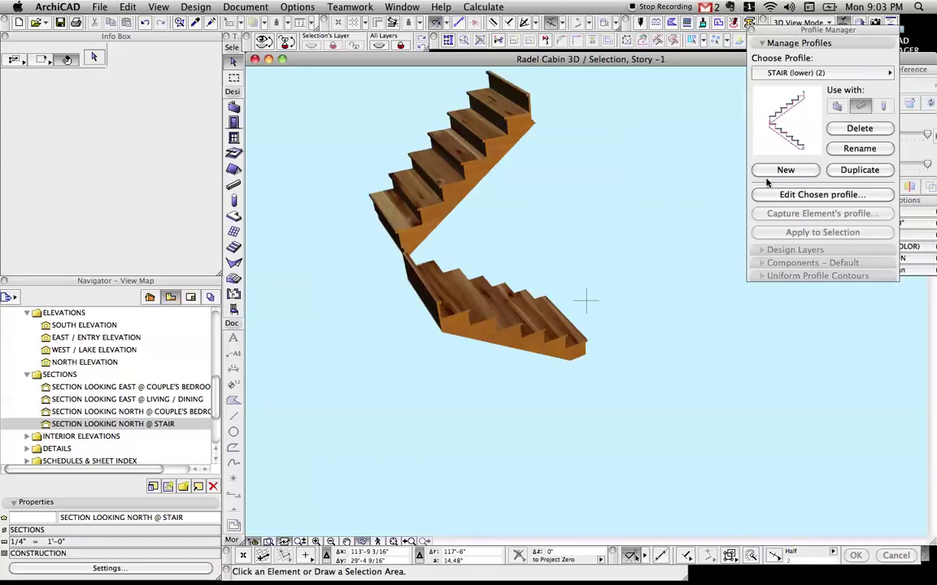
- Open the view SECTION LOOKING NORTH @ STAIR and examine how the stair flight meets the floor and landing
key(F2)
double_click(149, 421)
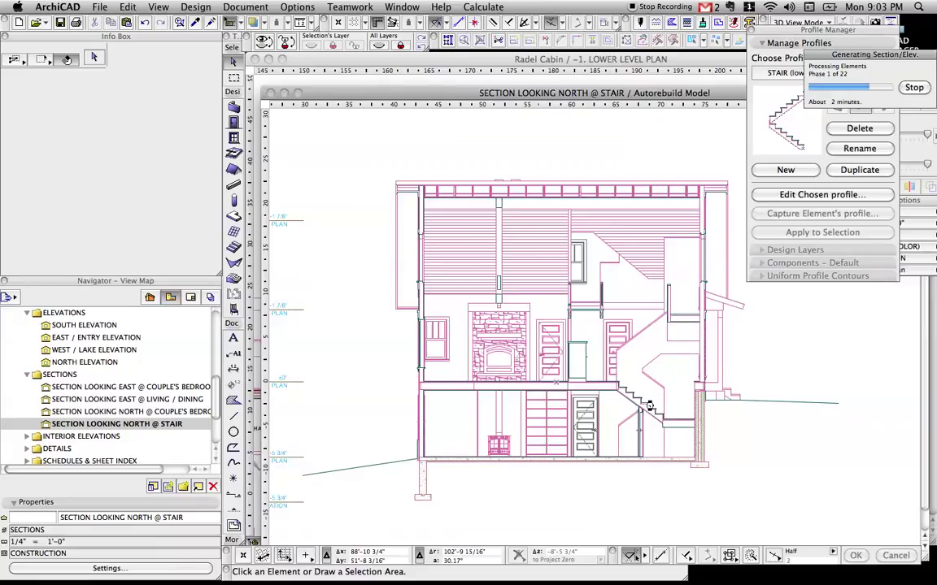
scroll(587, 350, up, 3)
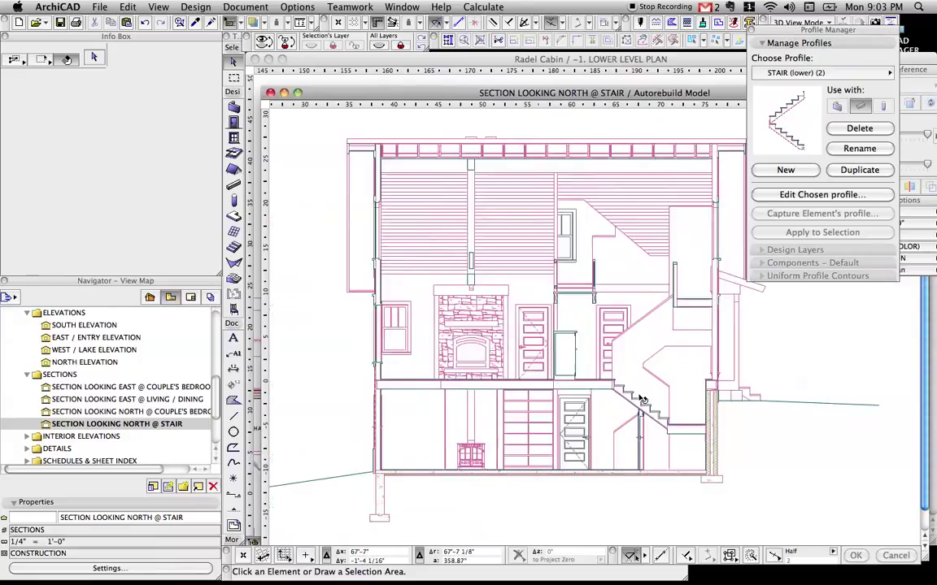
scroll(569, 350, up, 3)
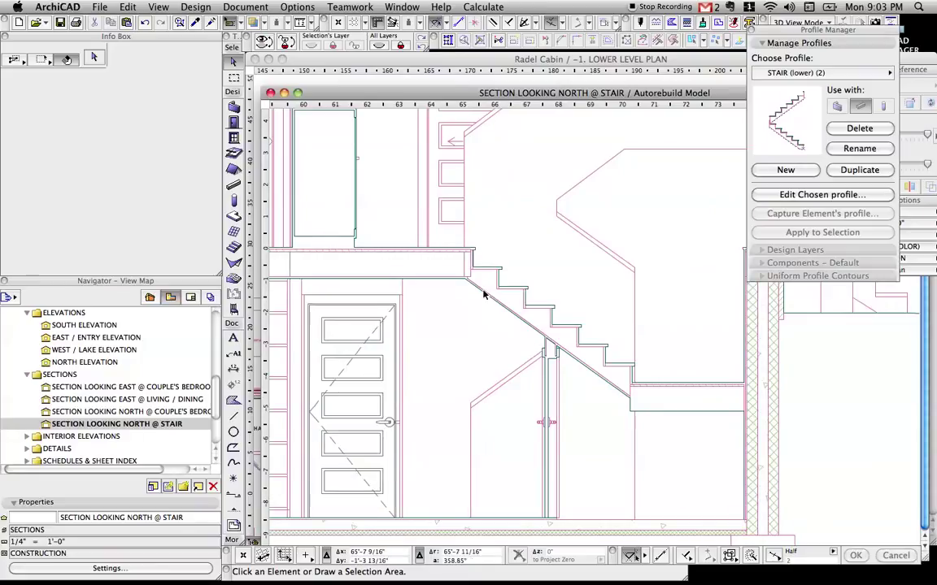
scroll(504, 309, down, 3)
scroll(504, 309, right, 3)
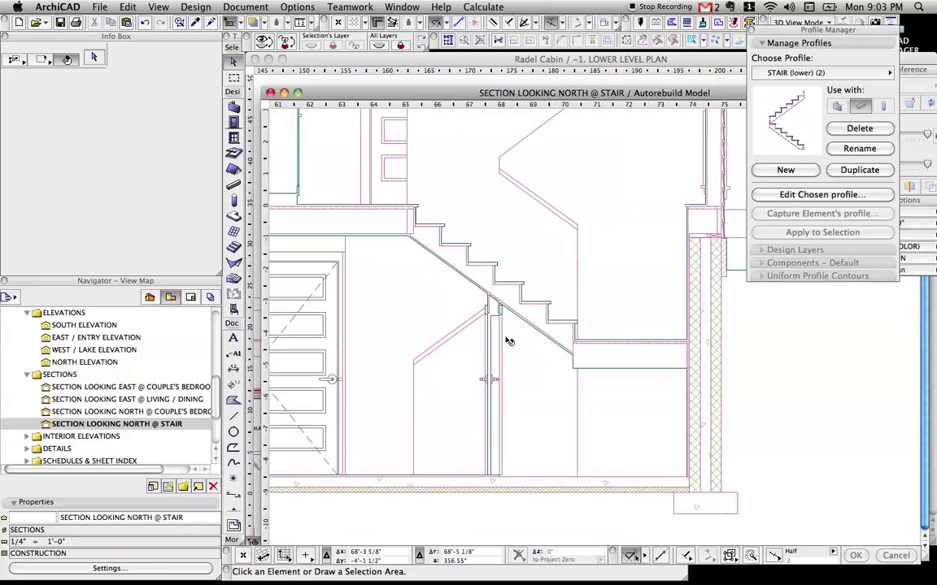
scroll(502, 299, up, 3)
scroll(511, 285, up, 3)
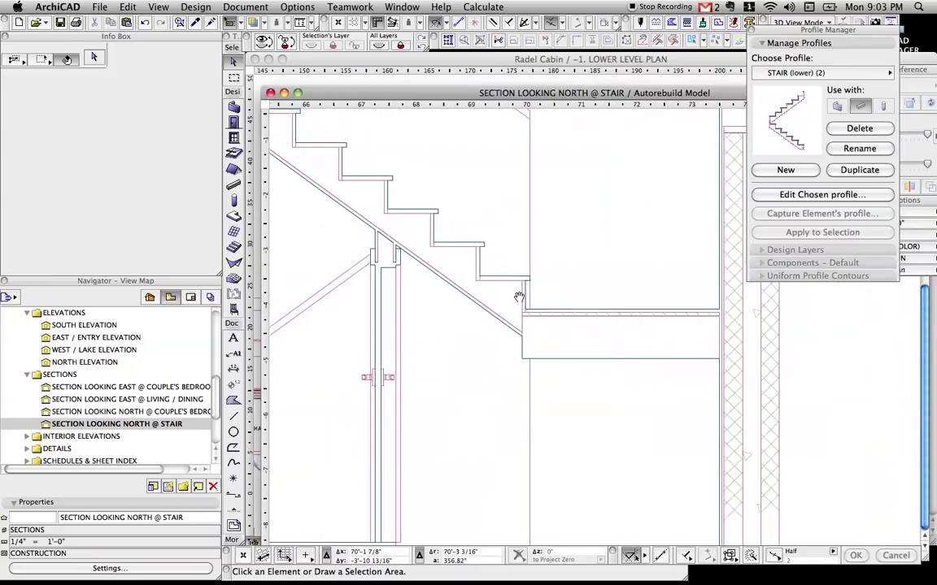
middle_drag(498, 275, 560, 355)
scroll(560, 356, down, 1)
scroll(546, 327, down, 1)
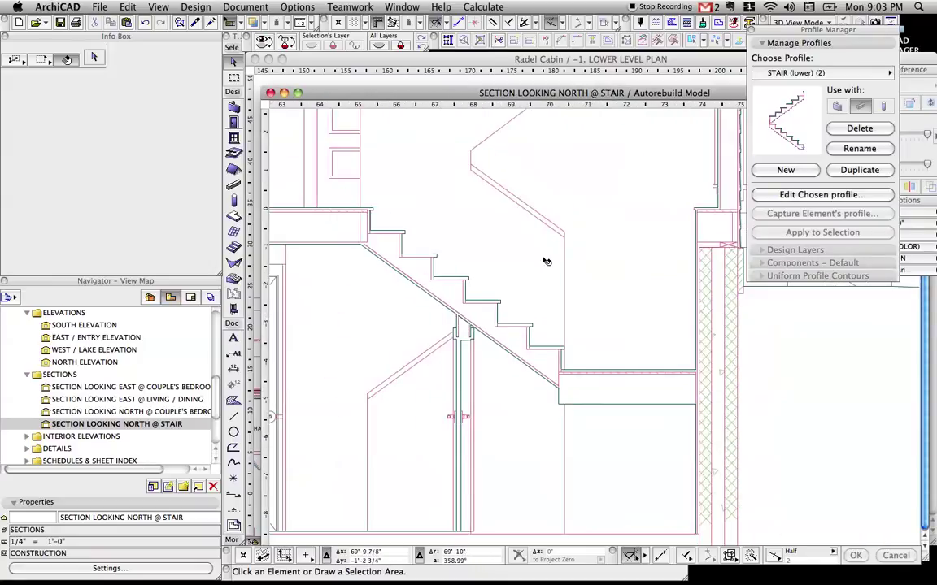
- Open the LOWER LEVEL PLAN view and check the cover fill that represents the cut stair flight above the storage door
click(253, 315)
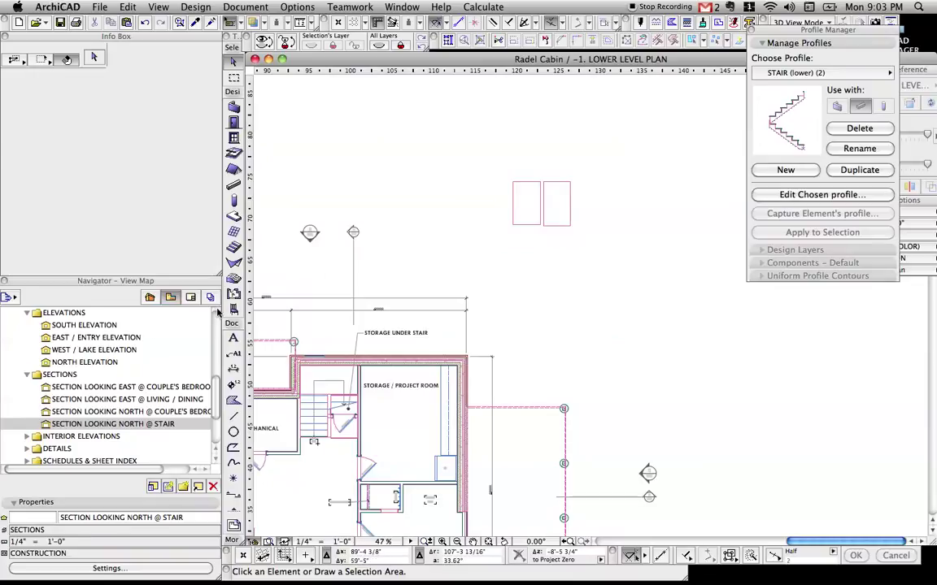
scroll(140, 336, up, 8)
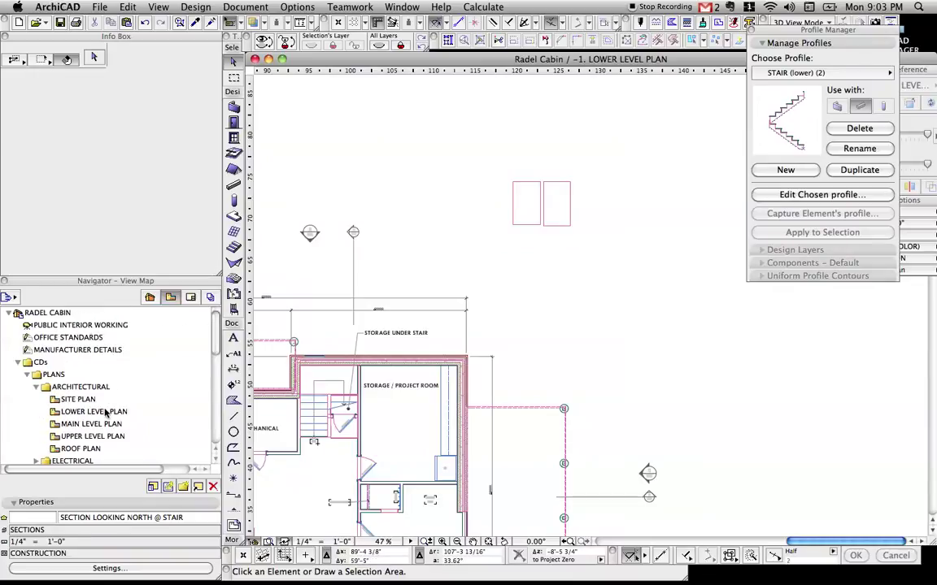
double_click(94, 411)
scroll(514, 242, up, 6)
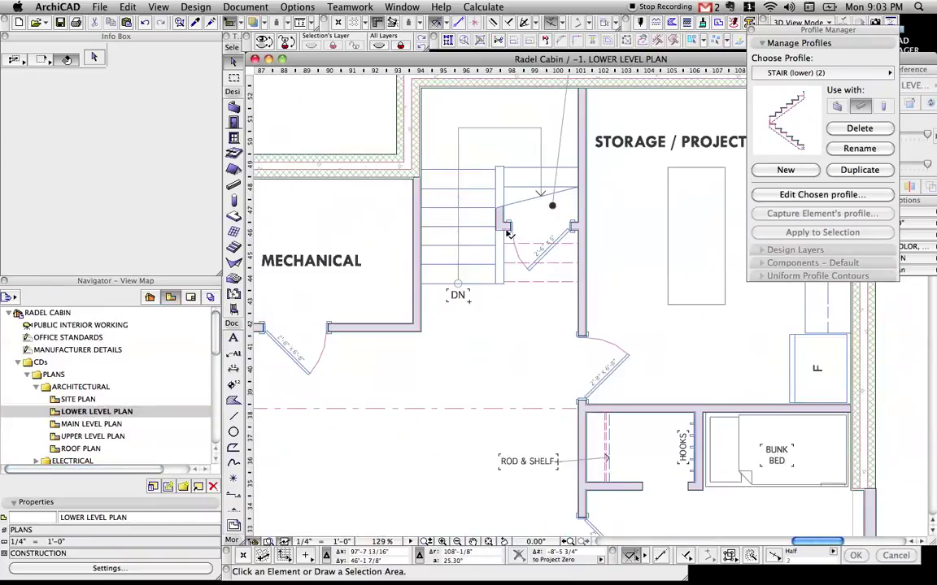
click(545, 163)
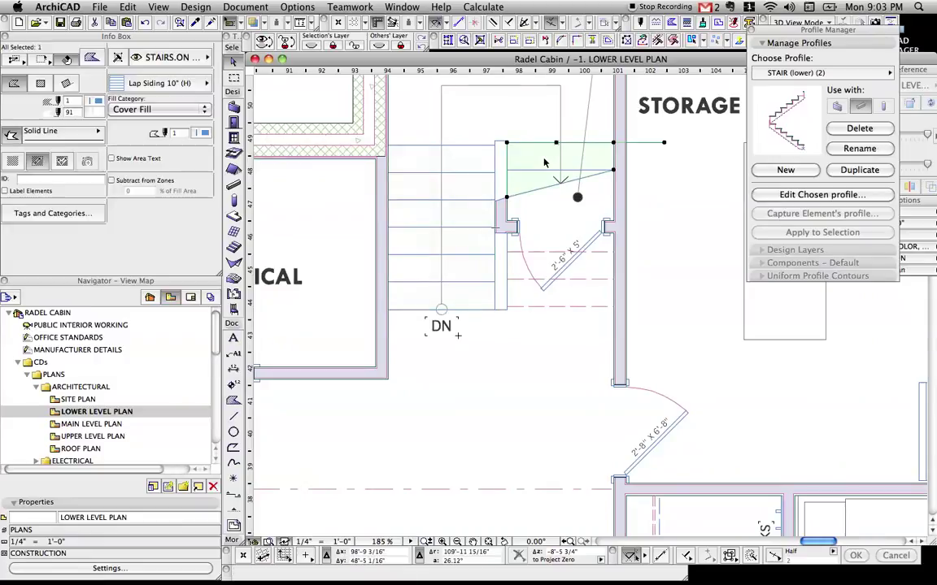
key(Escape)
- Compare the stair's plan representation across the stories and select the Lap Siding 10" fill of the lower level's DN flight
key(super+Up)
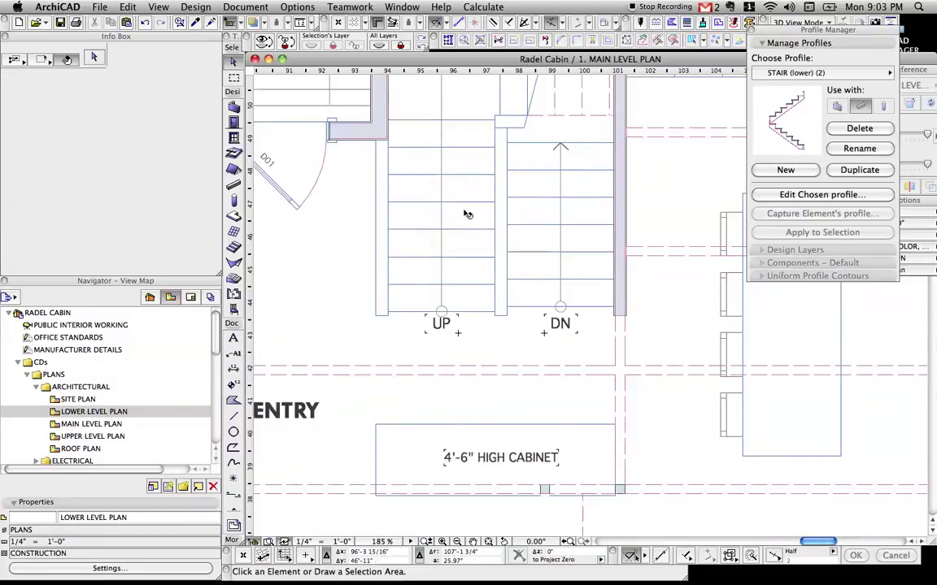
middle_drag(491, 190, 479, 313)
key(super+Up)
key(super+Down)
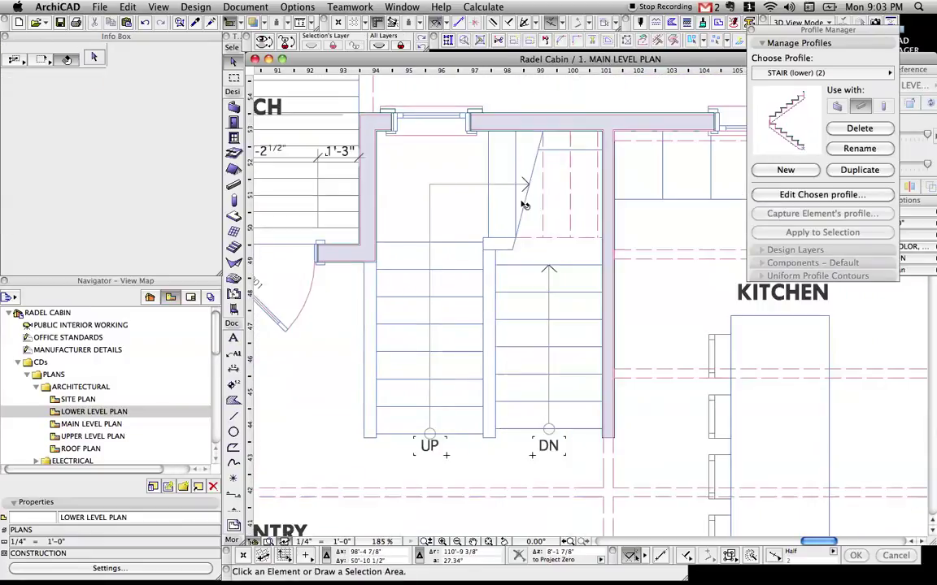
key(super+Down)
scroll(468, 237, down, 3)
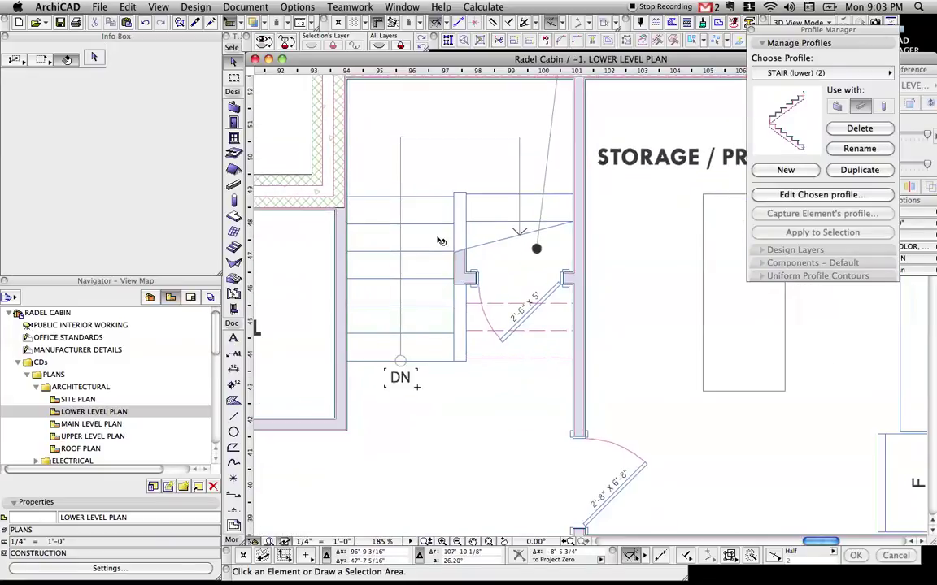
click(347, 188)
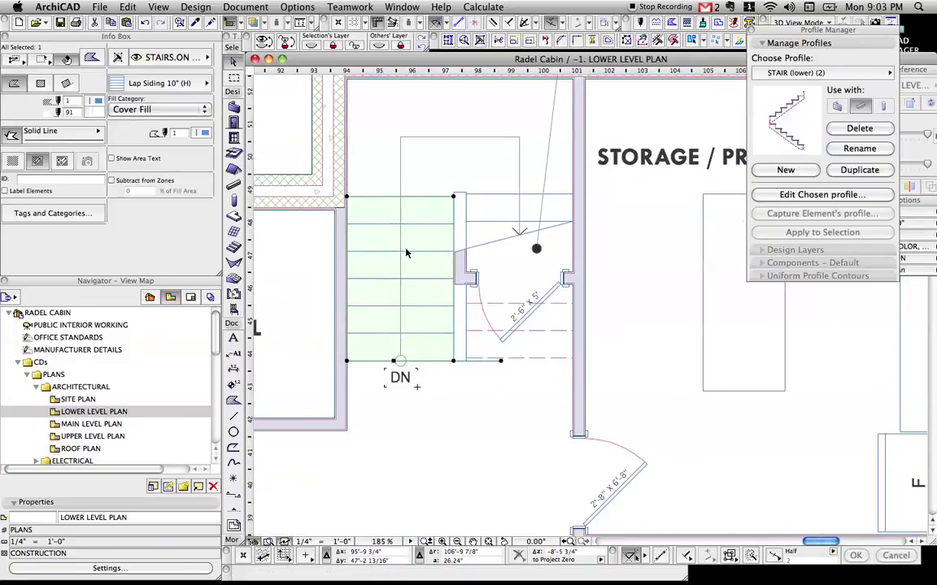
- Reselect the DN flight's fill and look up its pattern among the available fills, keeping Lap Siding 10" (H)
key(Escape)
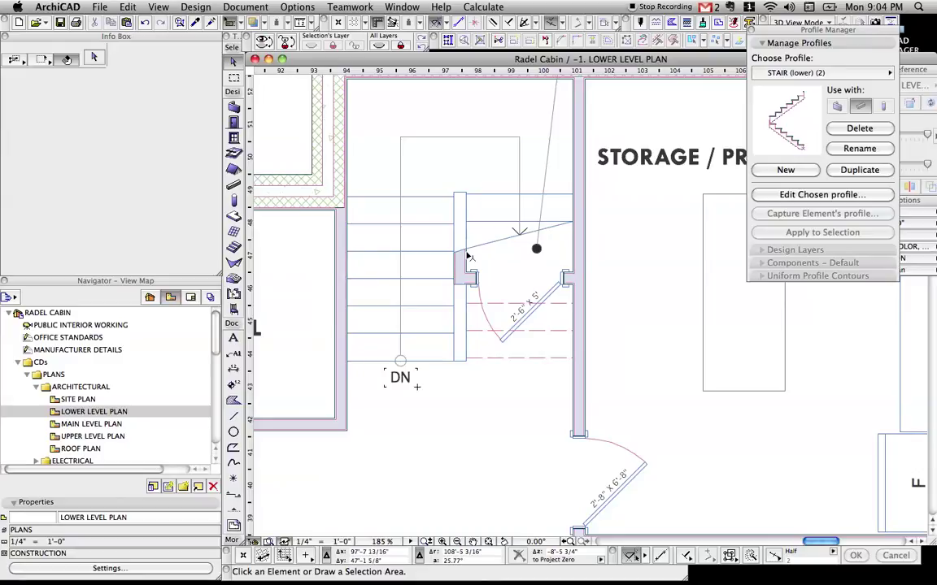
click(381, 255)
click(162, 84)
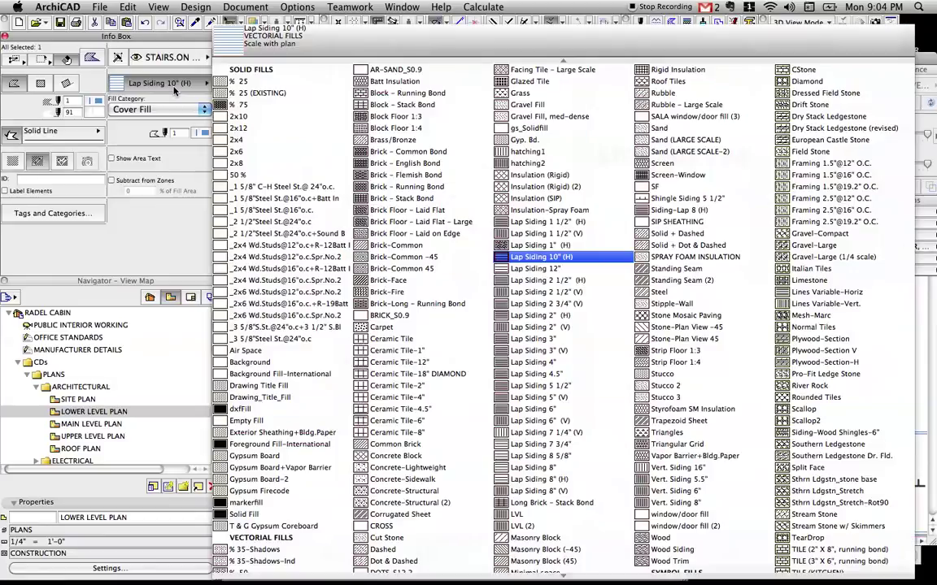
click(552, 258)
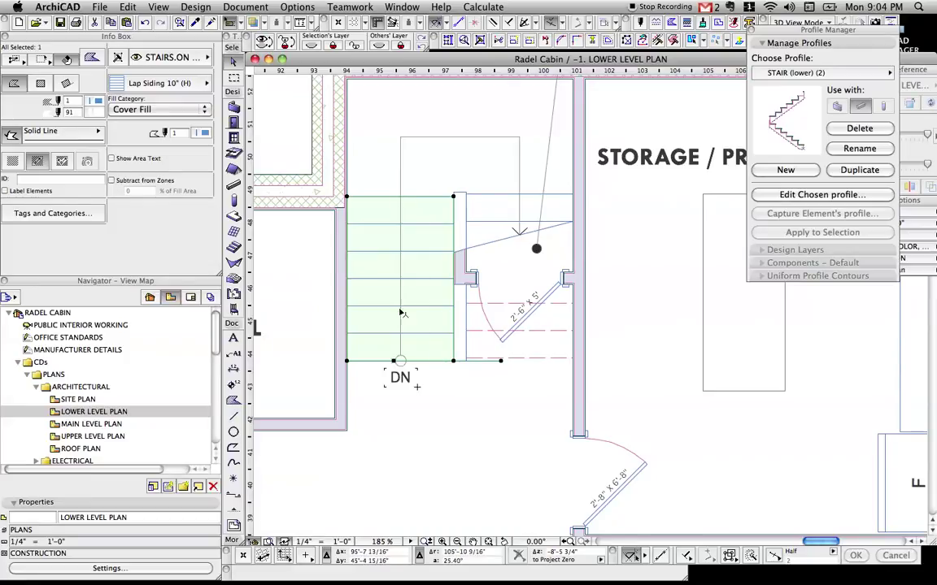
- Try to slope the upper edge of the DN flight's fill by moving its corners down, and undo the changes
click(454, 197)
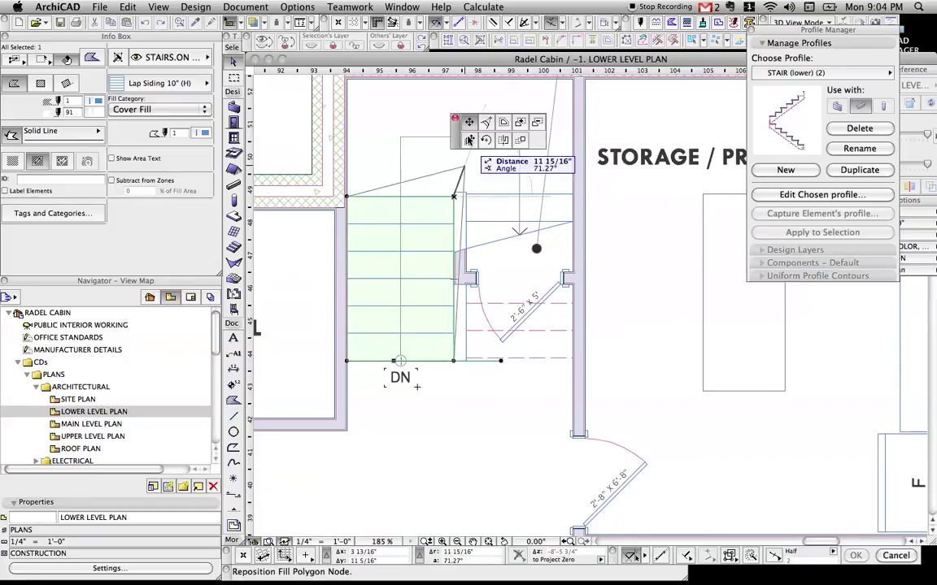
click(453, 222)
click(430, 219)
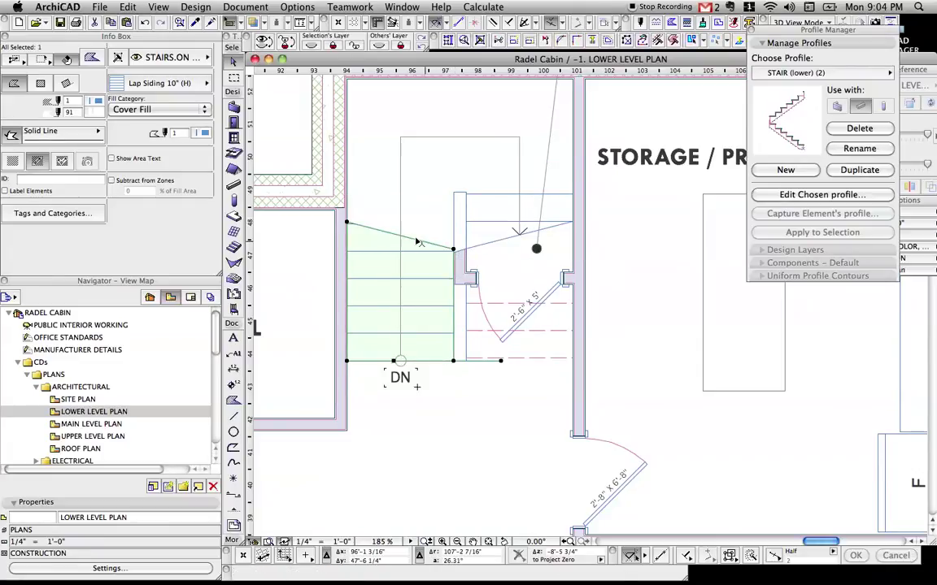
click(418, 267)
key(super+z)
key(super+z)
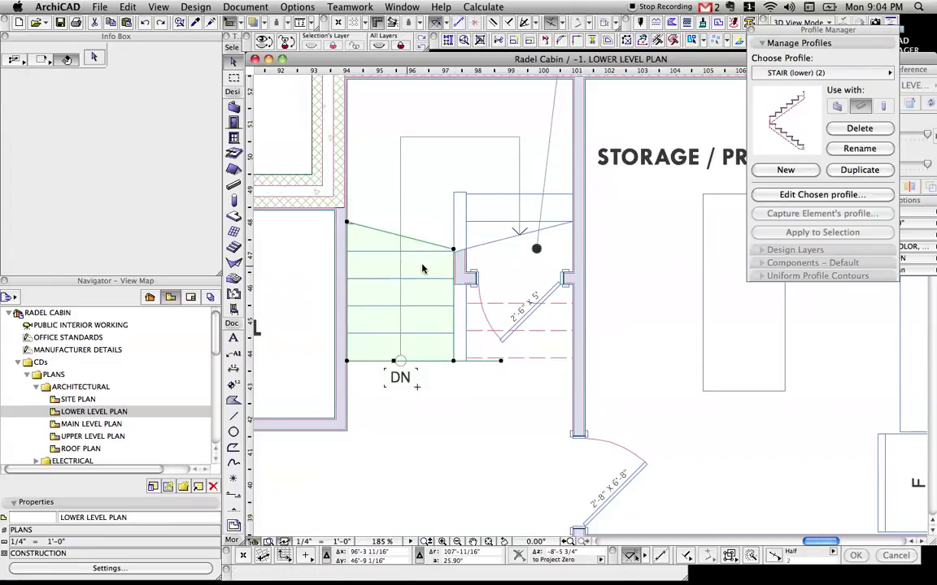
key(F5)
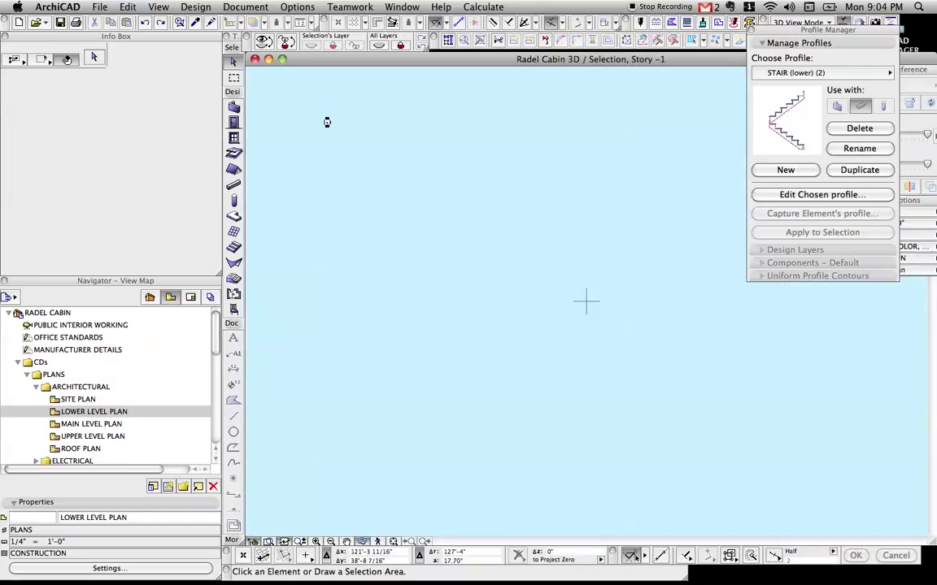
click(254, 59)
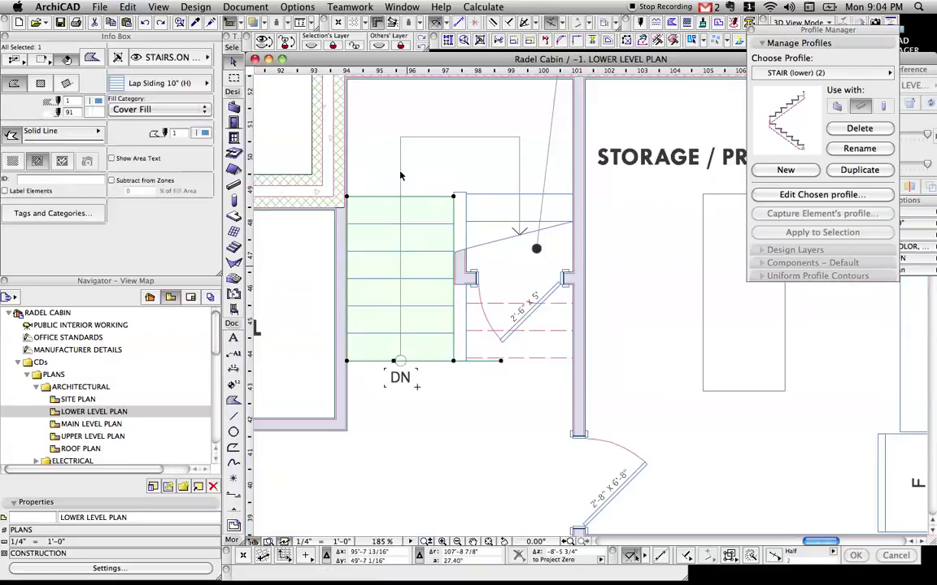
- Pick up the DN flight's fill settings for a new fill and choose the rotated rectangle geometry method
scroll(434, 267, down, 4)
alt+click(434, 266)
scroll(433, 267, down, 3)
middle_drag(433, 267, 286, 300)
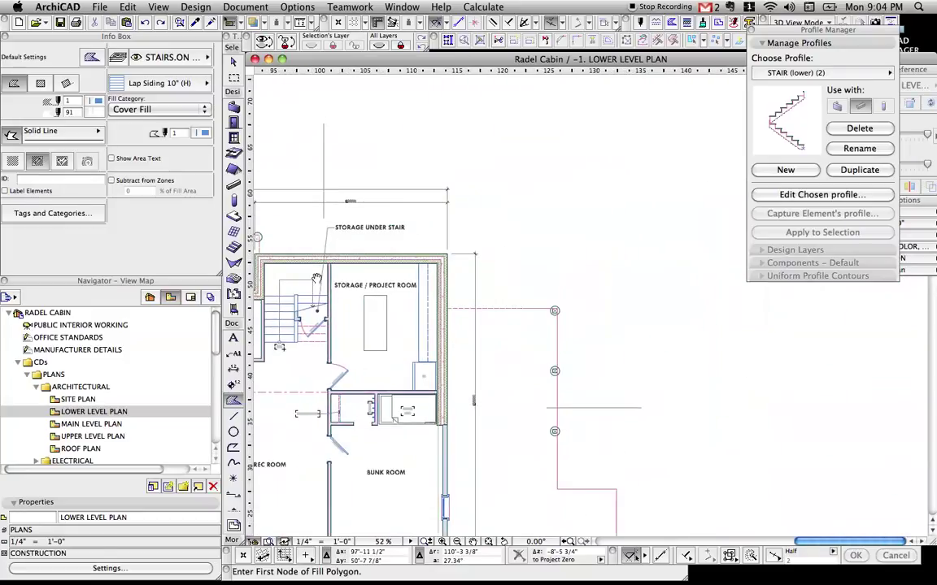
key(g)
key(g)
- Draw a 90" long rectangular cover fill in the empty area outside the building, with pattern lines running across its length
click(470, 173)
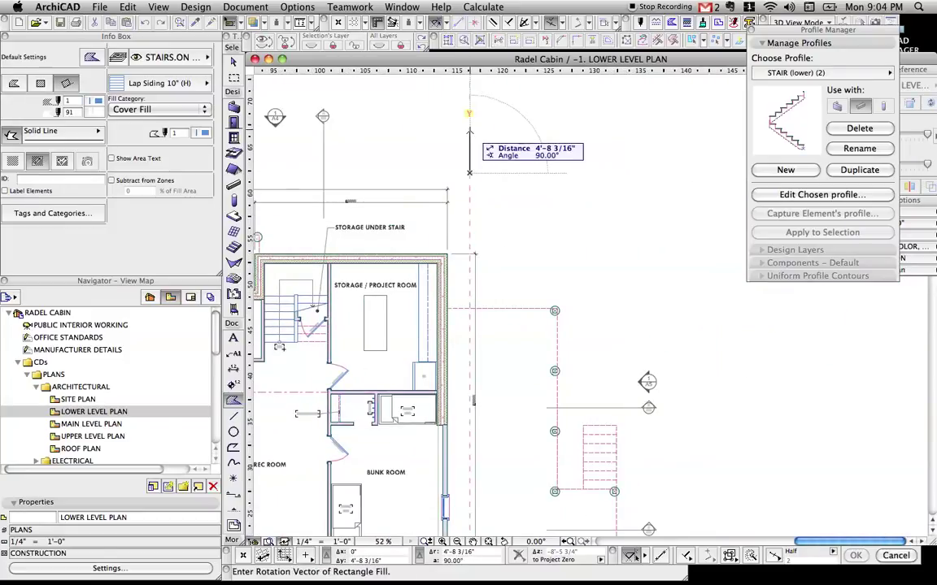
click(470, 114)
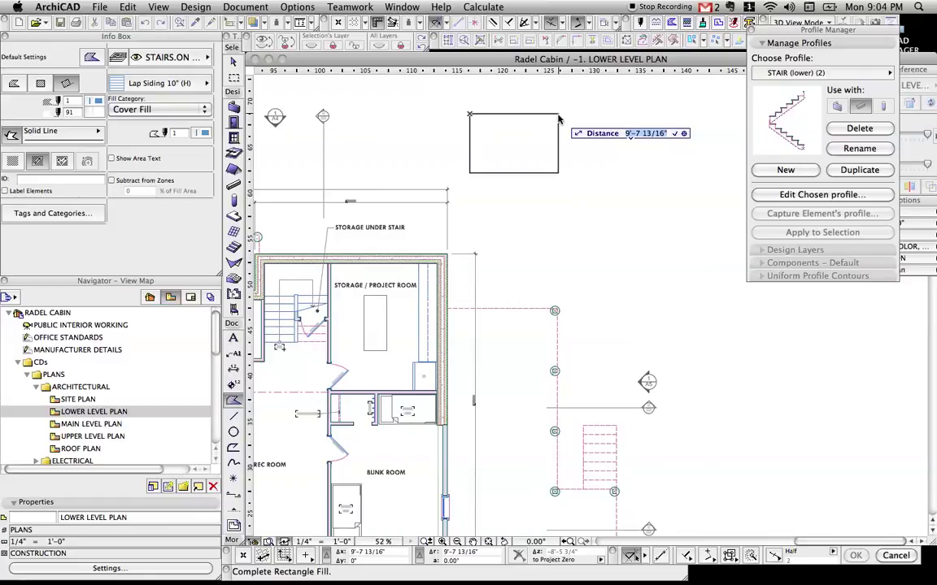
text(90)
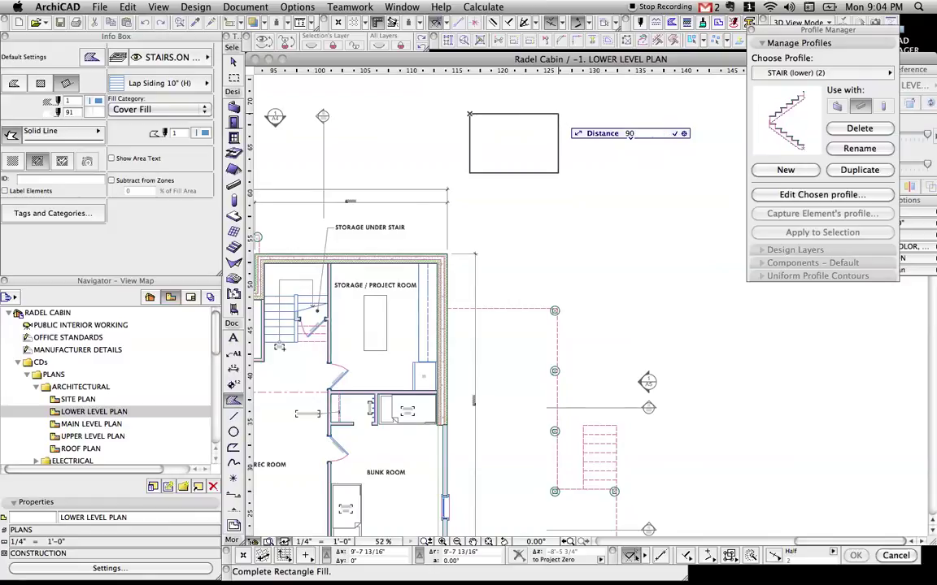
text(')
key(Return)
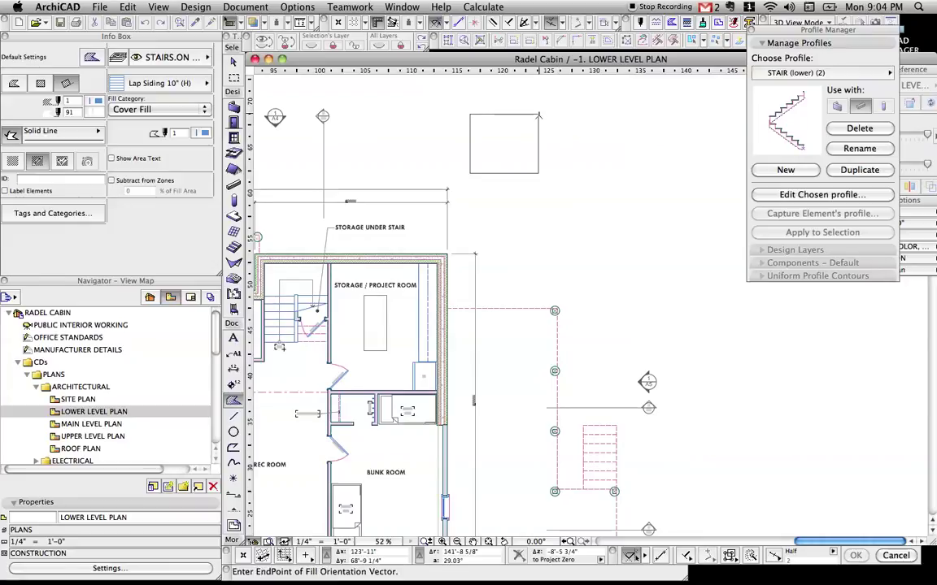
click(470, 115)
scroll(489, 135, up, 4)
scroll(502, 138, down, 1)
middle_drag(502, 139, 470, 177)
scroll(482, 186, up, 3)
key(Escape)
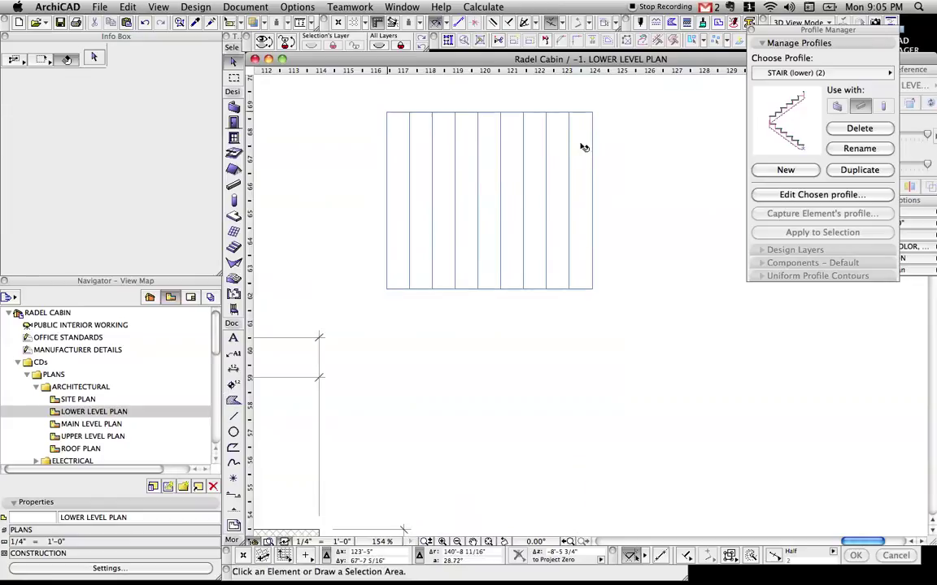
- Extend the new fill by two treads, offsetting its right edge outward 10" each time
click(592, 142)
click(592, 143)
text(10)
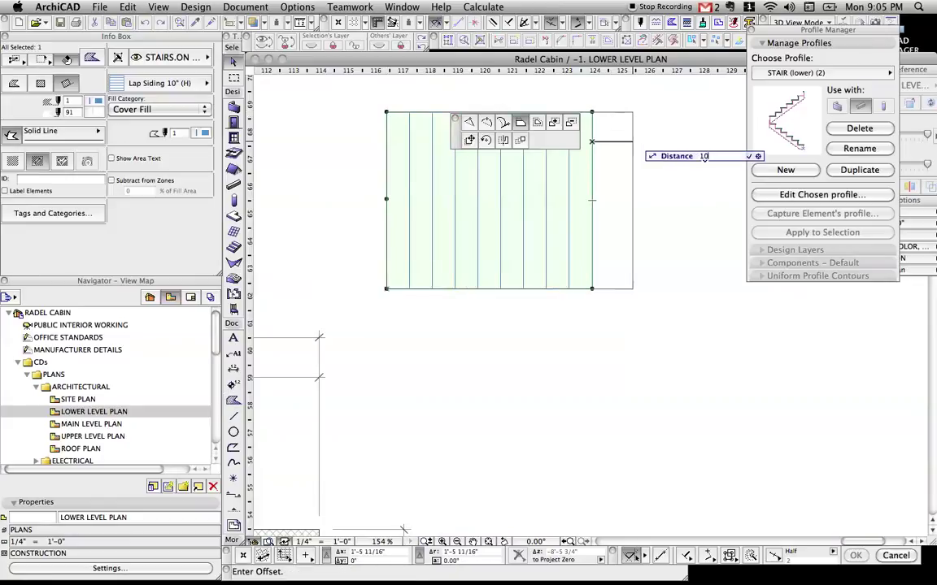
key(Return)
click(615, 142)
text(1)
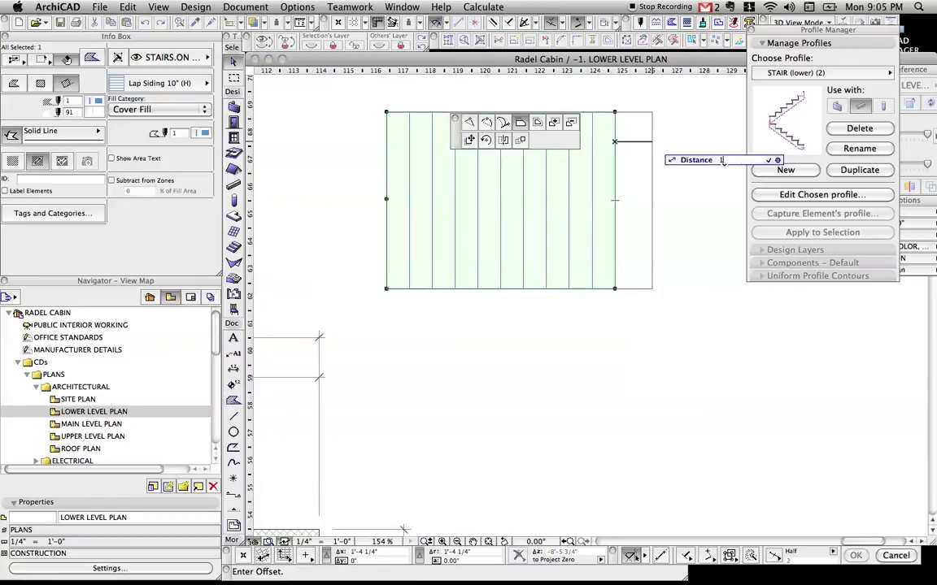
key(Return)
- Move the new fill's lower right corner 40" inward at 180° to create a slanted cut line across the treads
click(636, 288)
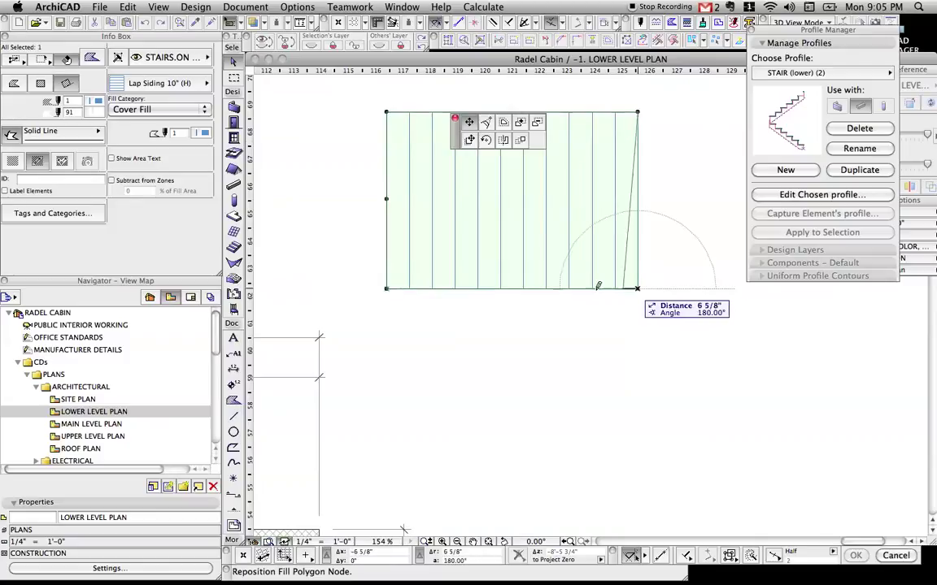
text(40)
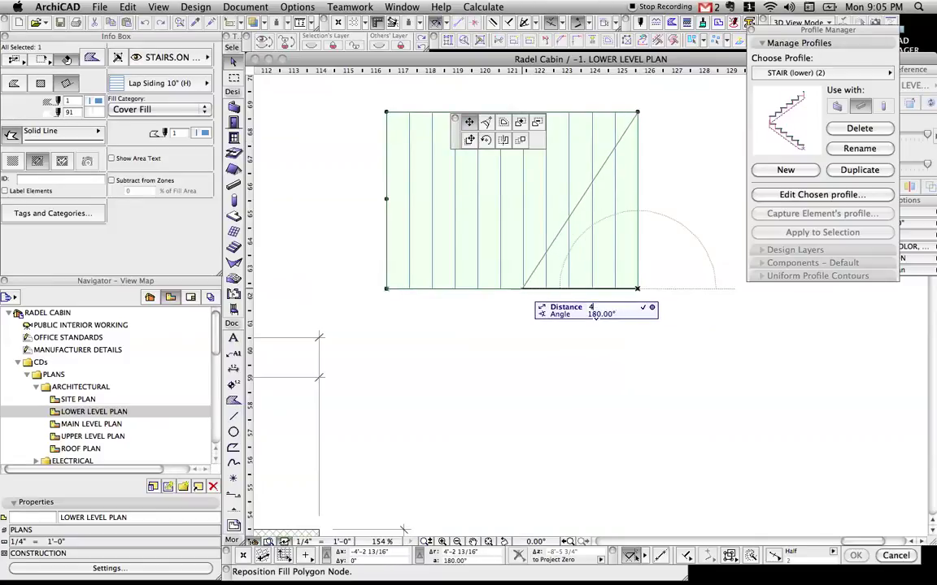
key(Return)
key(Escape)
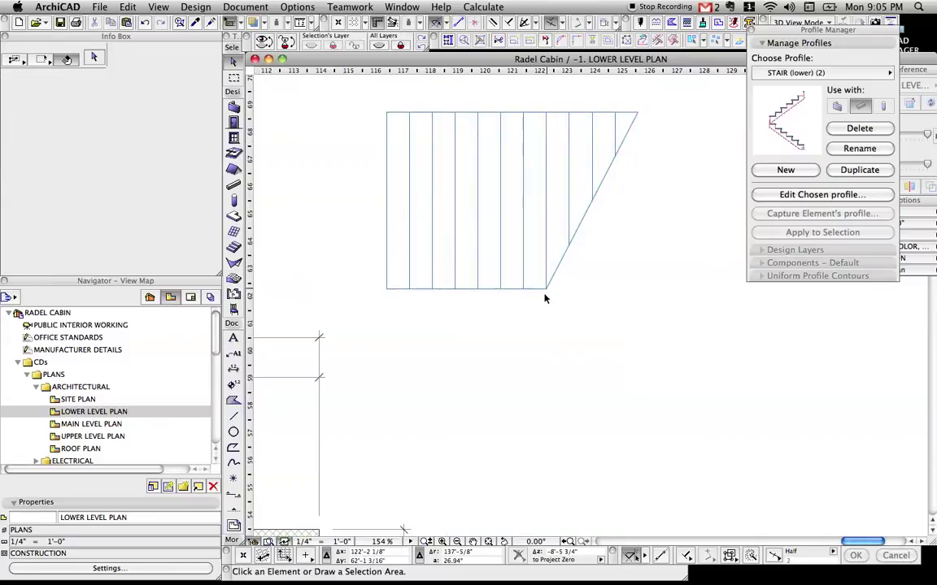
- Delete the slanted test fill drawn outside the building
scroll(561, 285, down, 3)
scroll(574, 270, down, 5)
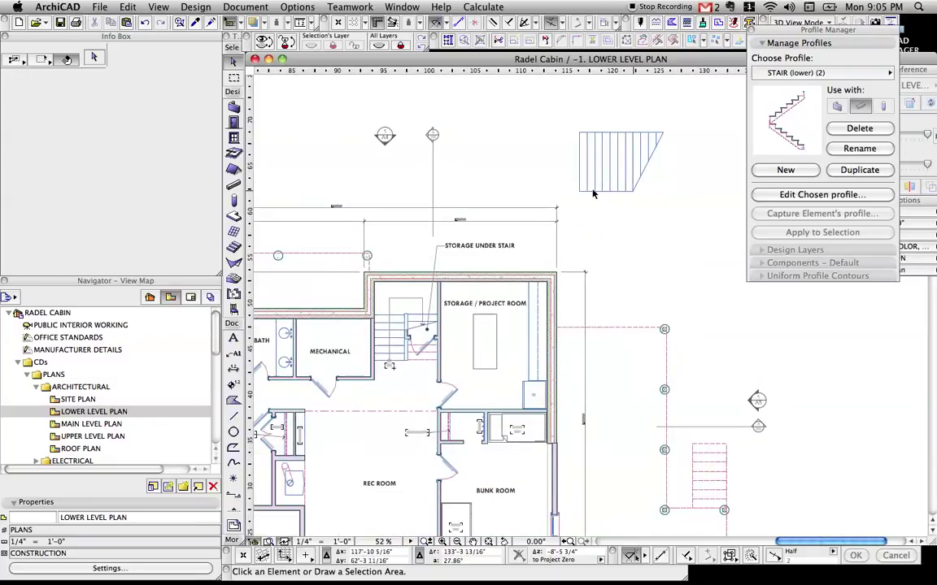
click(599, 173)
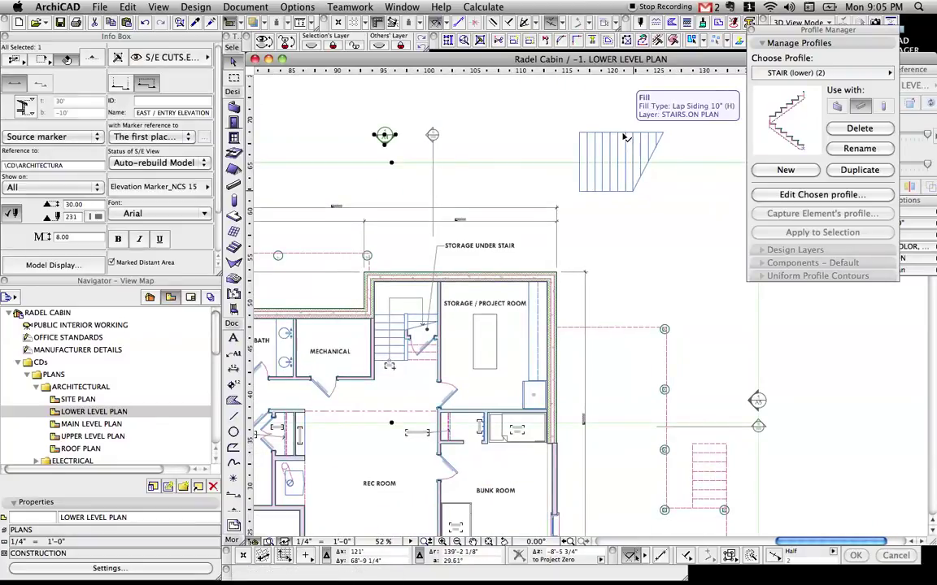
click(625, 138)
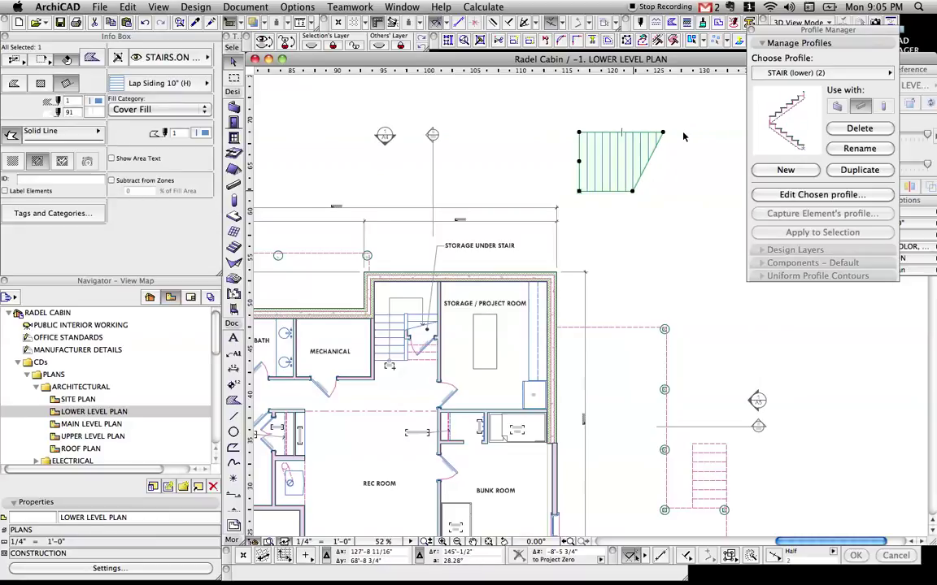
key(Delete)
- Return to the lower level stair and move the Profile Manager palette clear of the Trace & Reference and Quick Options palettes
scroll(378, 340, up, 5)
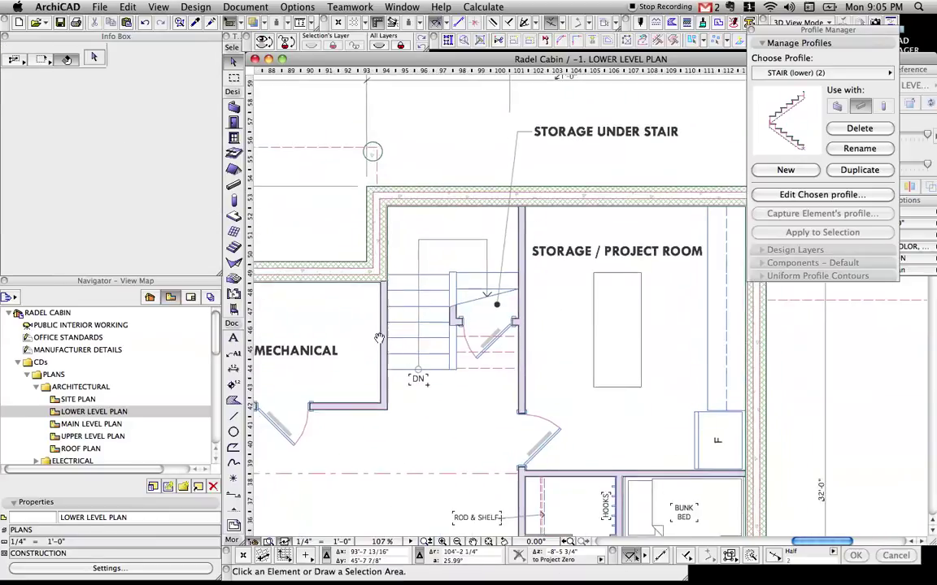
middle_drag(378, 341, 392, 221)
scroll(450, 230, up, 5)
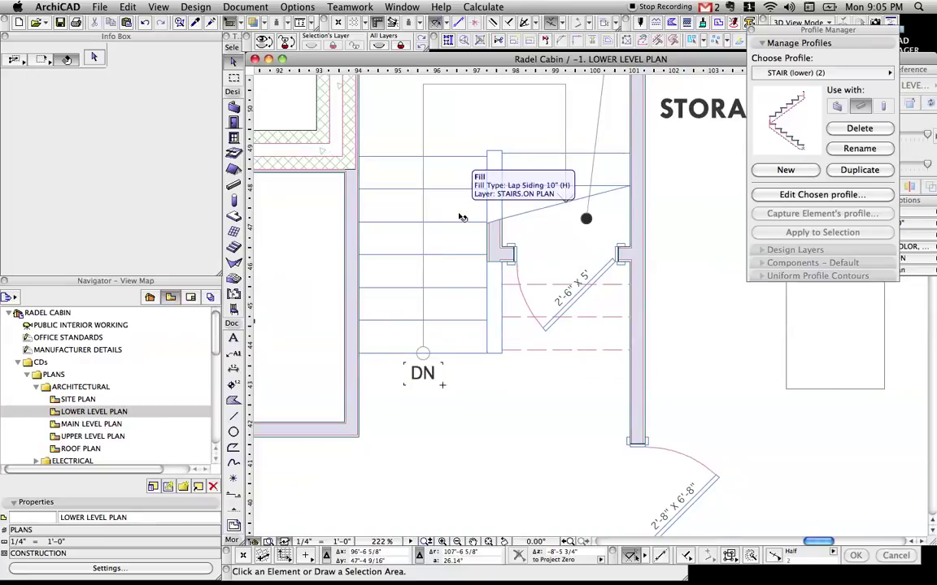
mouse_move(752, 51)
mouse_down()
mouse_move(742, 76)
mouse_move(664, 86)
mouse_move(663, 136)
mouse_up()
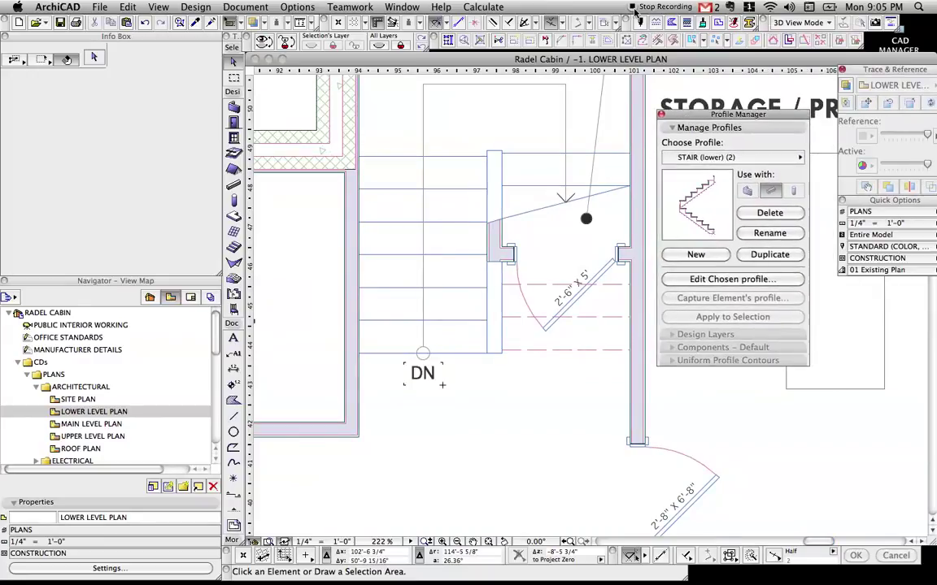